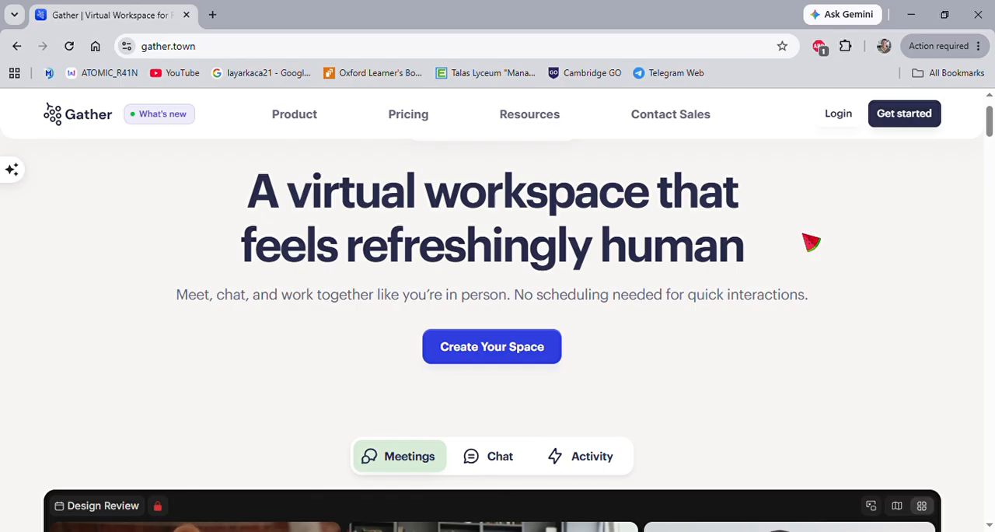
Look through the Gather homepage, covering its meeting, virtual workspace, availability and testimonial sections.
{"action": "scroll", "coordinate": [809, 241], "scroll_direction": "down", "scroll_amount": 4}
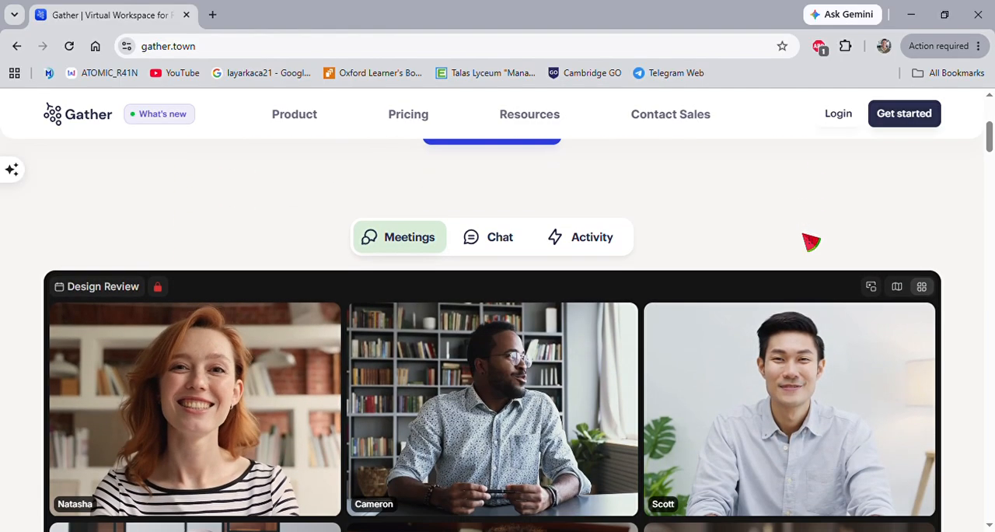
{"action": "scroll", "coordinate": [804, 238], "scroll_direction": "down", "scroll_amount": 5}
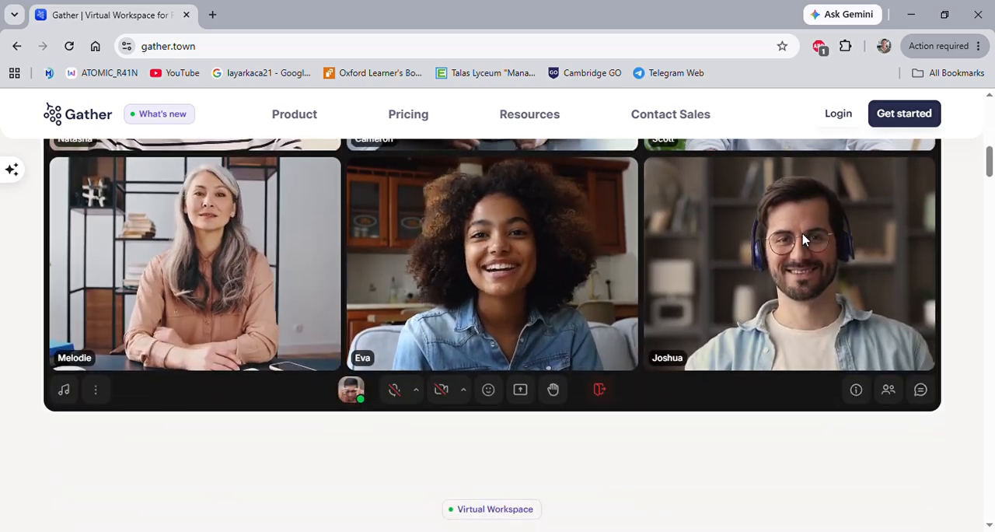
{"action": "scroll", "coordinate": [803, 238], "scroll_direction": "down", "scroll_amount": 5}
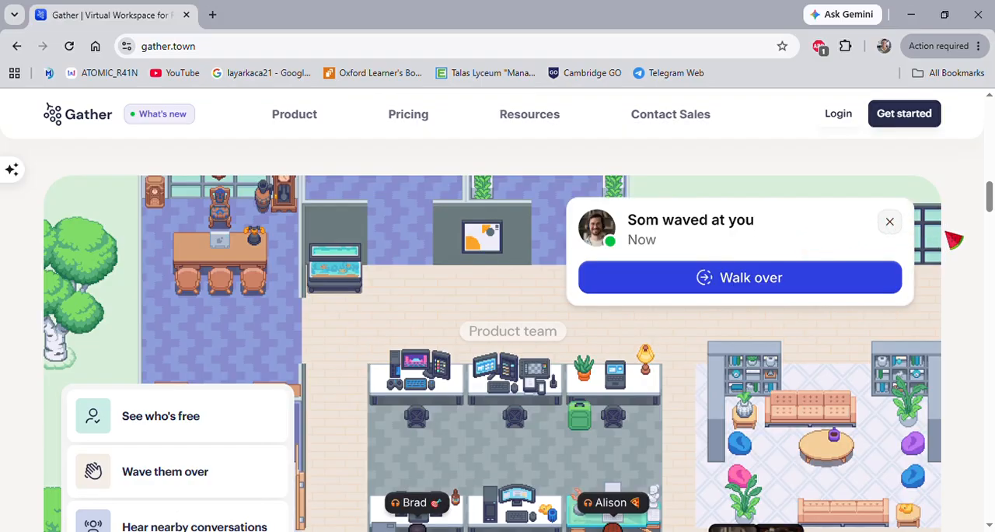
{"action": "scroll", "coordinate": [966, 244], "scroll_direction": "down", "scroll_amount": 3}
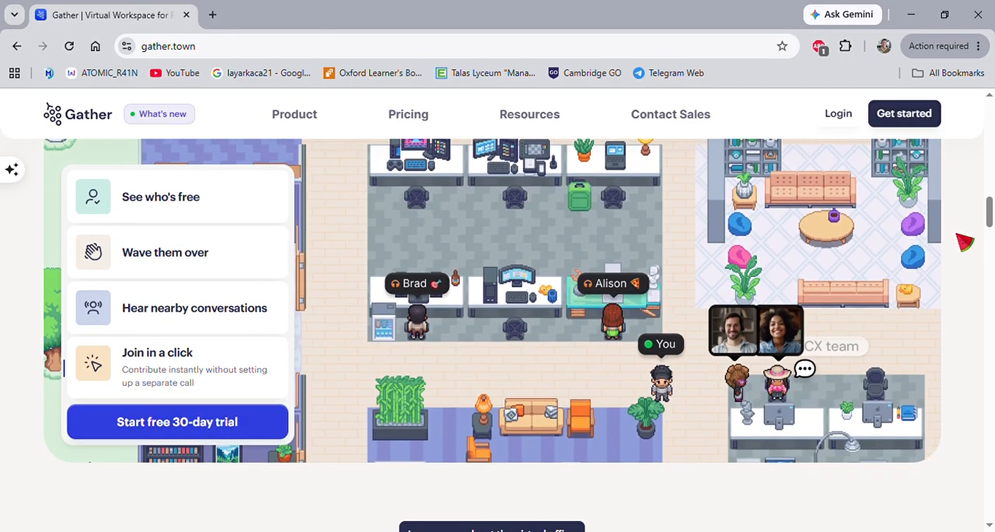
{"action": "scroll", "coordinate": [965, 244], "scroll_direction": "down", "scroll_amount": 10}
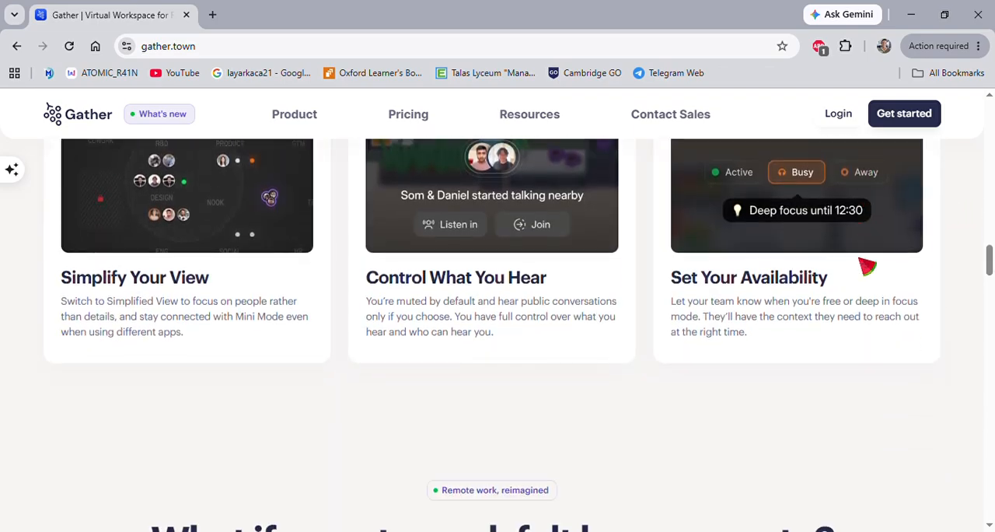
{"action": "scroll", "coordinate": [865, 262], "scroll_direction": "down", "scroll_amount": 8}
{"action": "scroll", "coordinate": [860, 267], "scroll_direction": "up", "scroll_amount": 15}
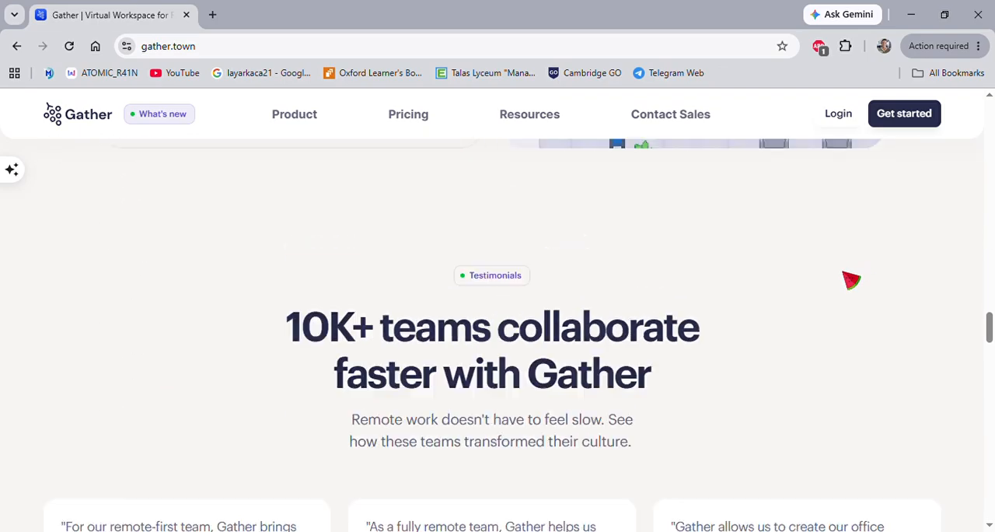
{"action": "scroll", "coordinate": [850, 281], "scroll_direction": "up", "scroll_amount": 10}
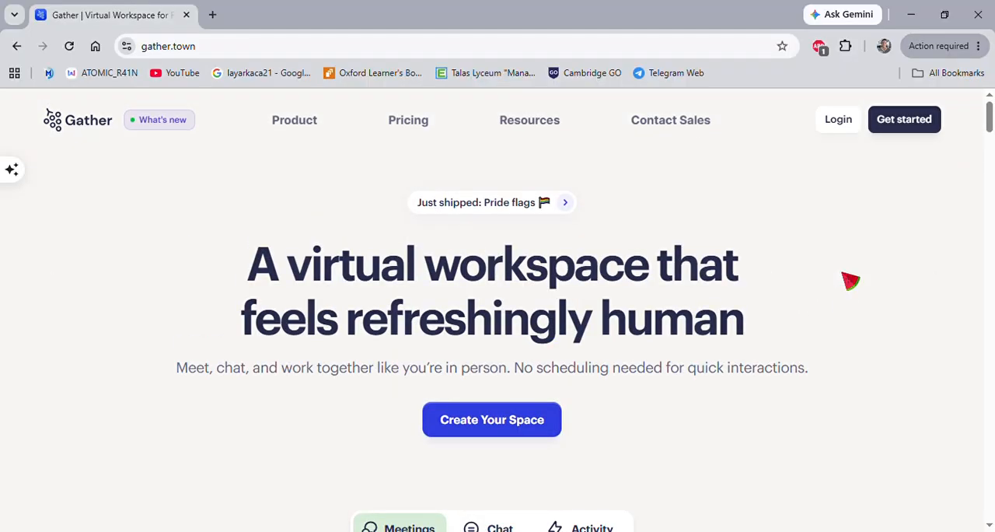
Start creating a new space as a Gather 2.0 Office (Beta).
{"action": "left_click", "coordinate": [482, 422]}
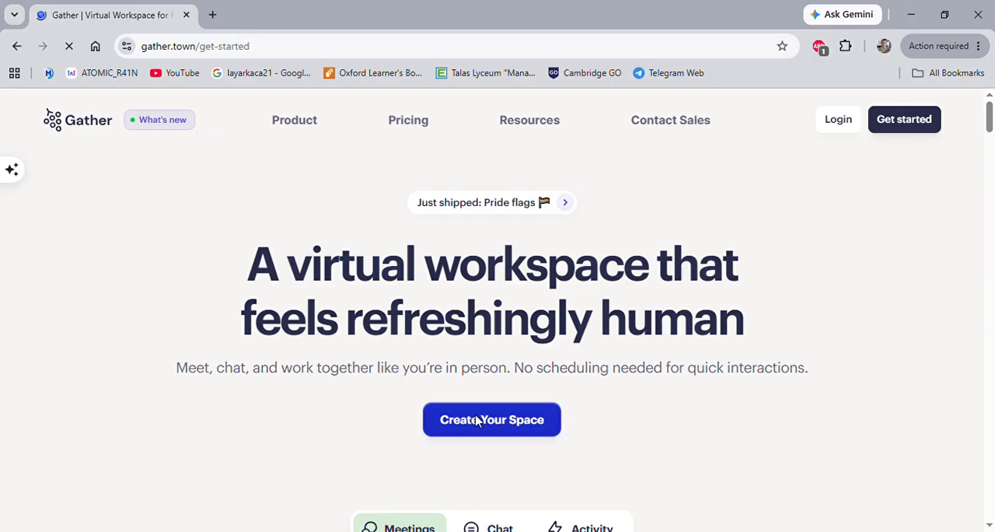
{"action": "scroll", "coordinate": [591, 350], "scroll_direction": "down", "scroll_amount": 3}
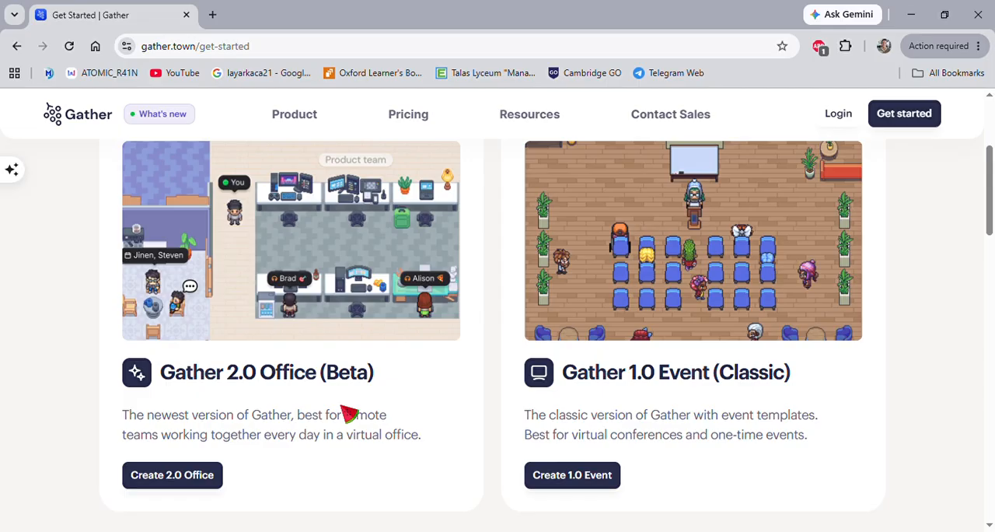
{"action": "left_click", "coordinate": [179, 481]}
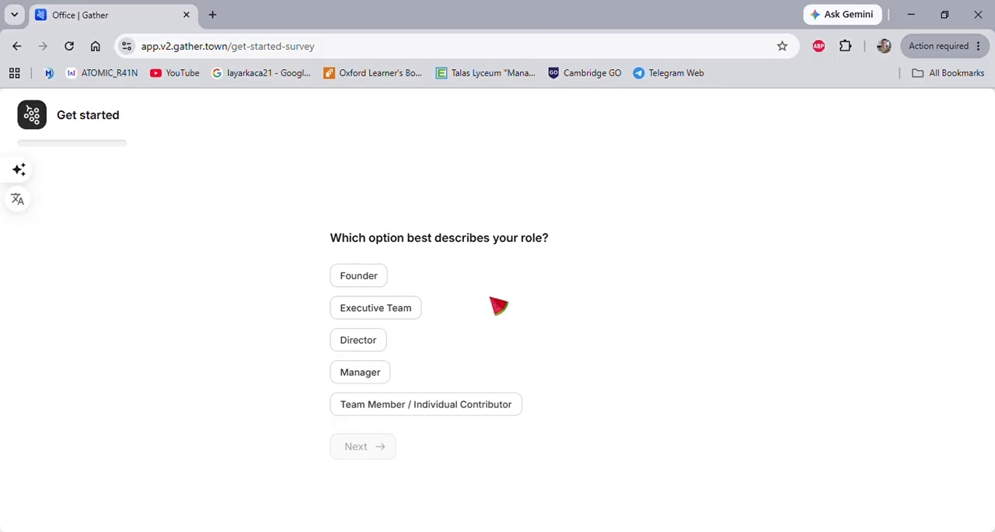
Answer the get-started survey with Founder, 11 - 50, A daily workspace for my team and Word of mouth, and submit it.
{"action": "left_click", "coordinate": [360, 282]}
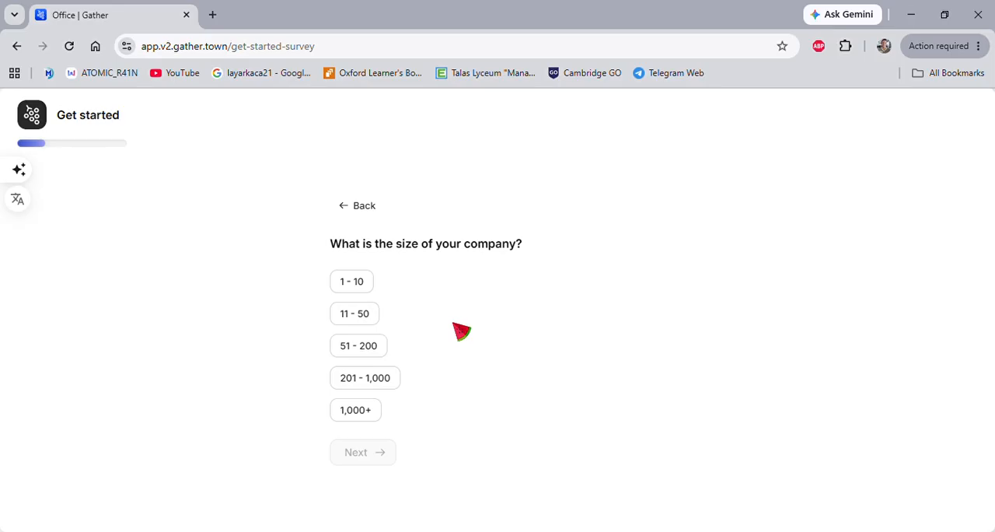
{"action": "left_click", "coordinate": [362, 315]}
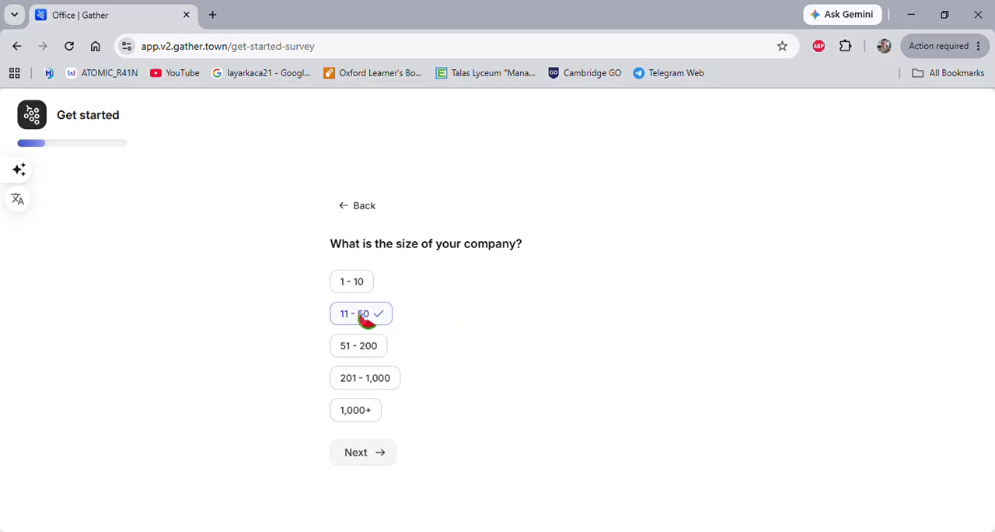
{"action": "left_click", "coordinate": [381, 451]}
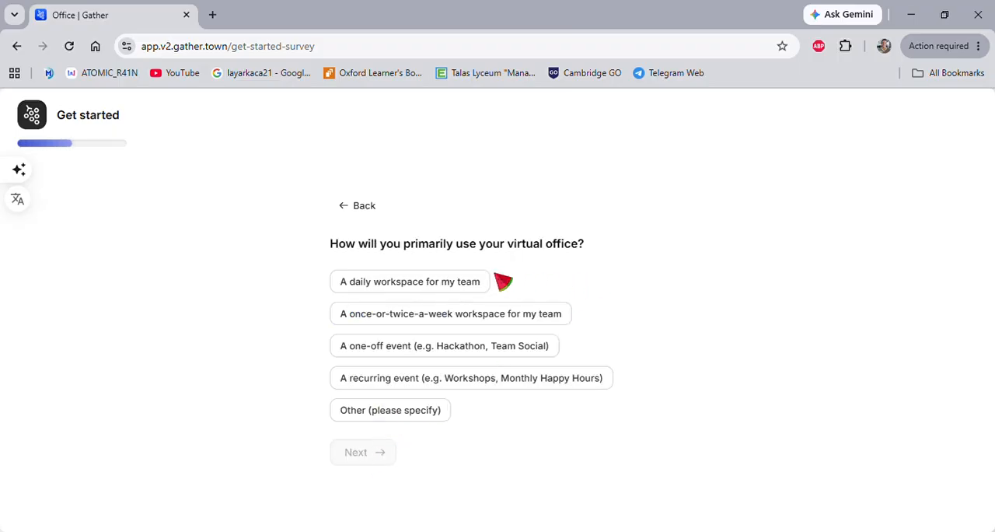
{"action": "left_click", "coordinate": [452, 285]}
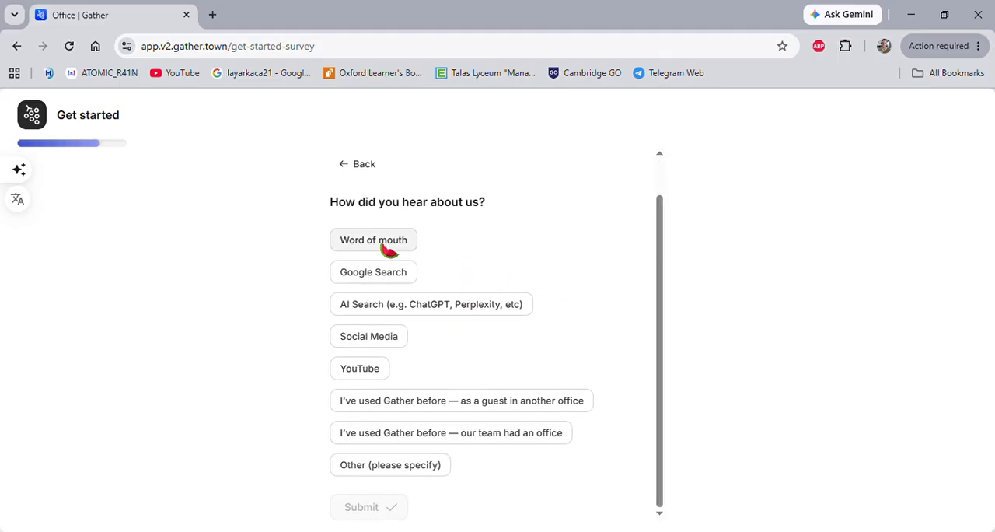
{"action": "left_click", "coordinate": [389, 246]}
{"action": "left_click", "coordinate": [382, 512]}
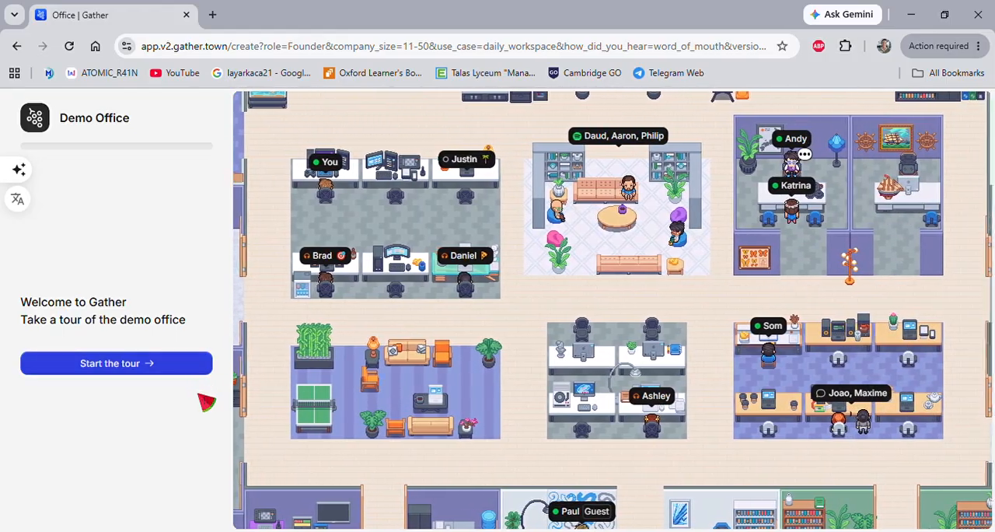
Start the demo office tour and go through its introduction to team statuses and office visibility.
{"action": "left_click", "coordinate": [202, 372]}
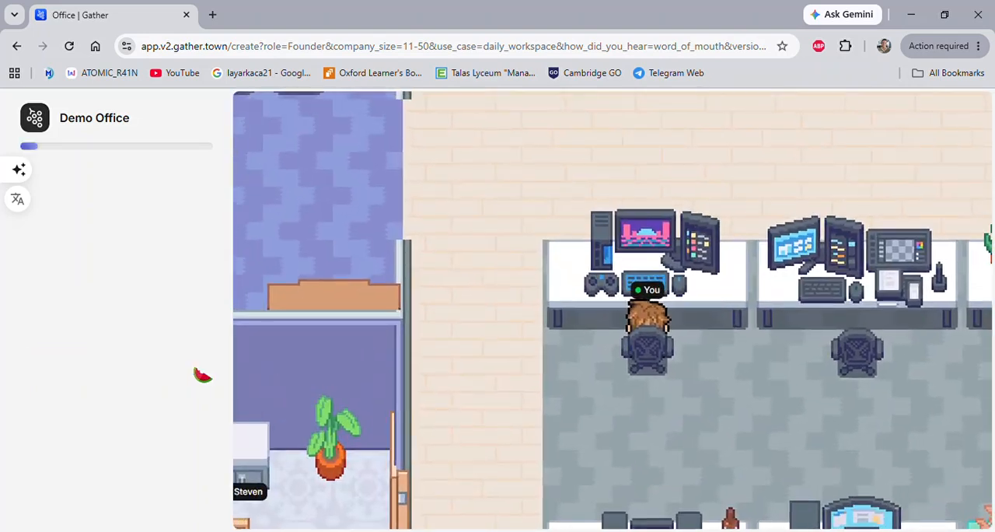
{"action": "left_click", "coordinate": [201, 373]}
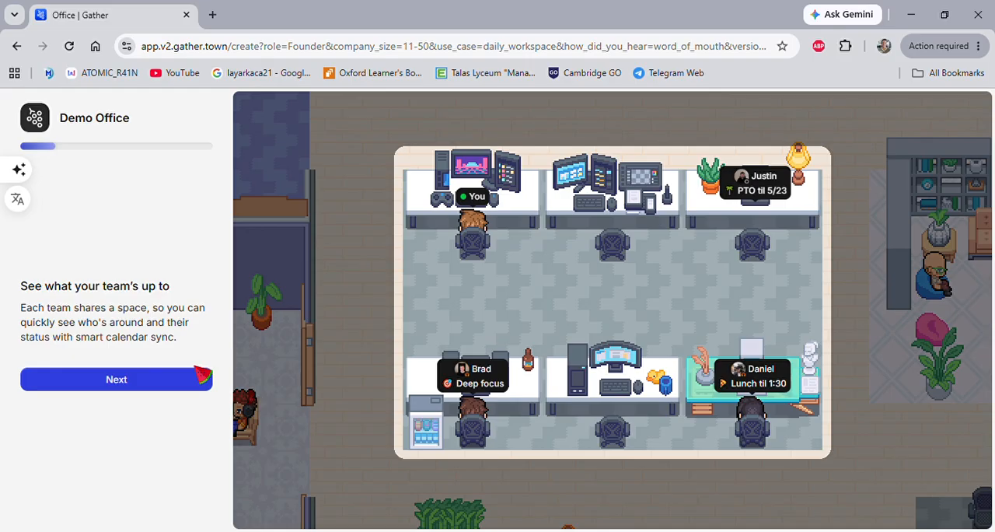
{"action": "left_click", "coordinate": [202, 378]}
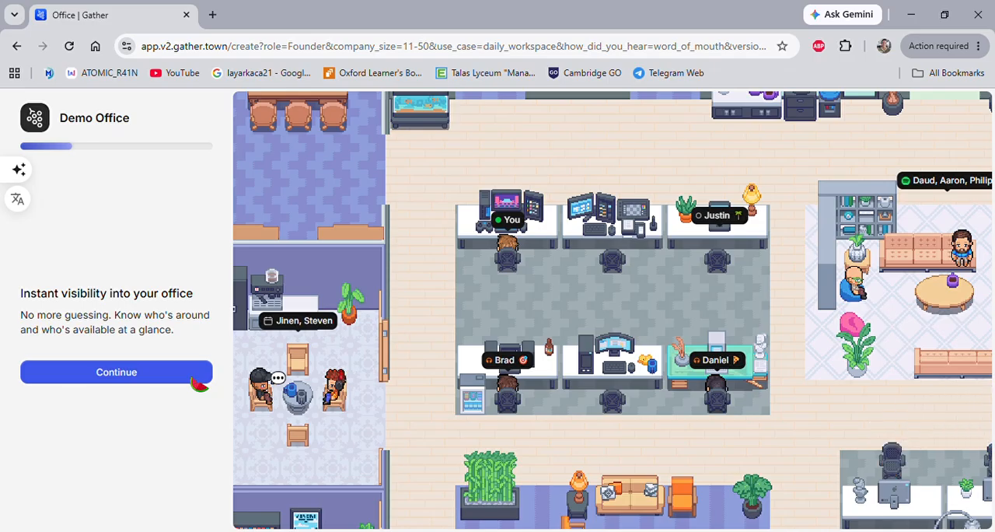
{"action": "left_click", "coordinate": [199, 380]}
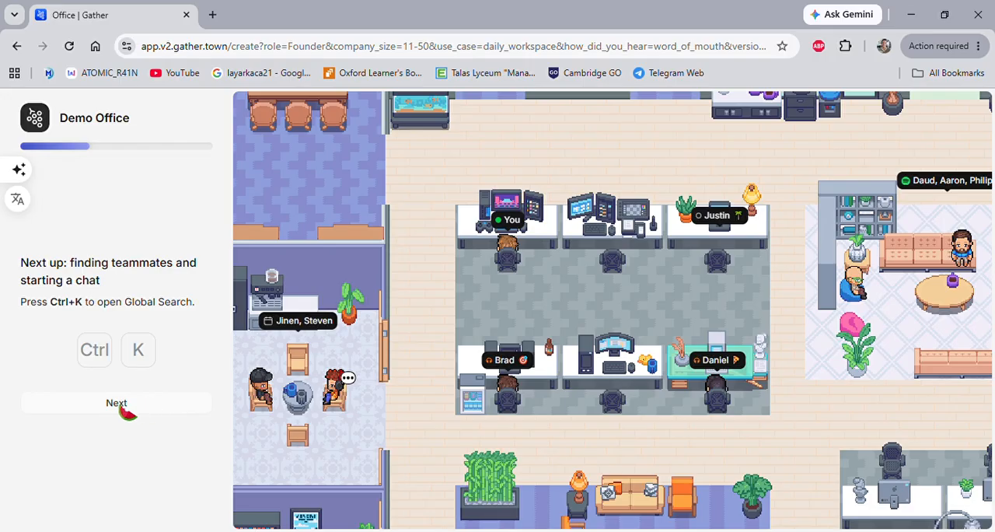
Go through the tour's demonstration of finding a teammate with Global Search, waving and walking over to talk.
{"action": "left_click", "coordinate": [127, 410]}
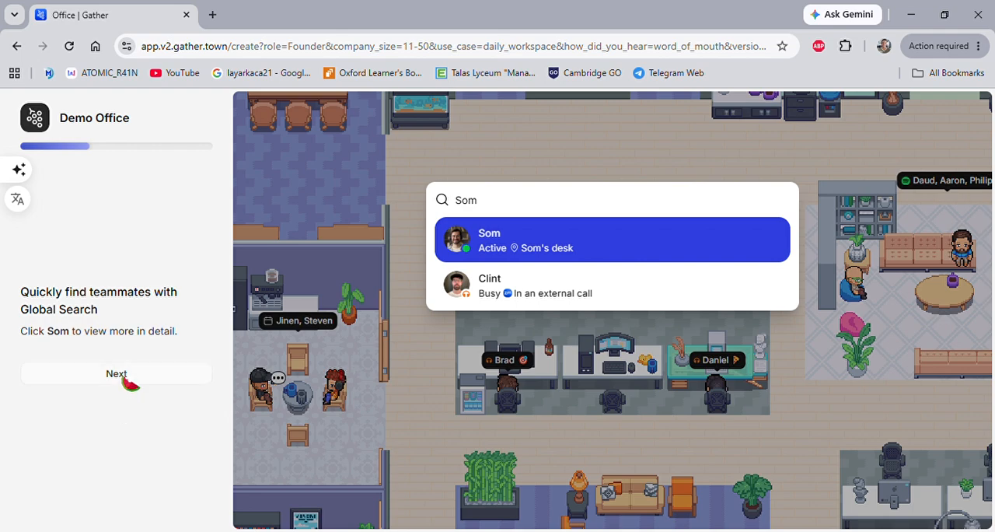
{"action": "left_click", "coordinate": [126, 379]}
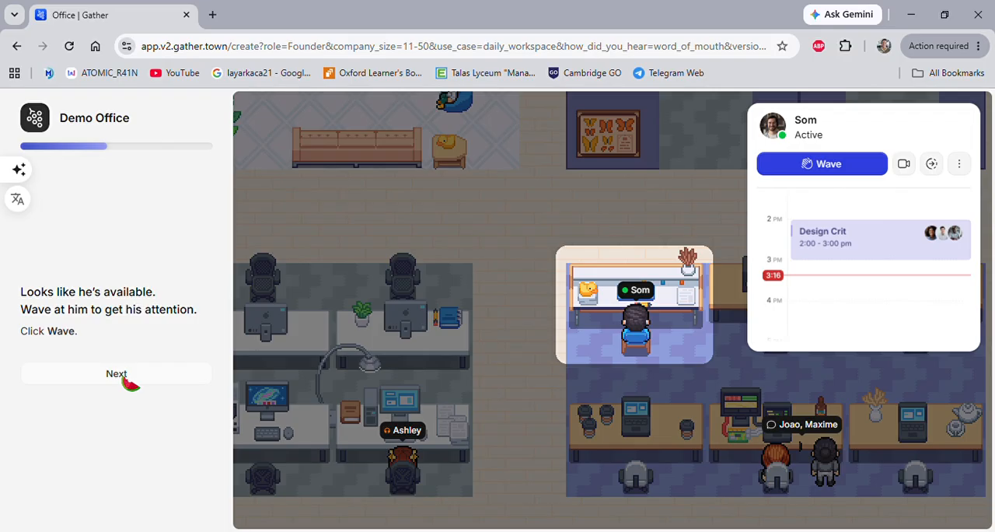
{"action": "left_click", "coordinate": [124, 378]}
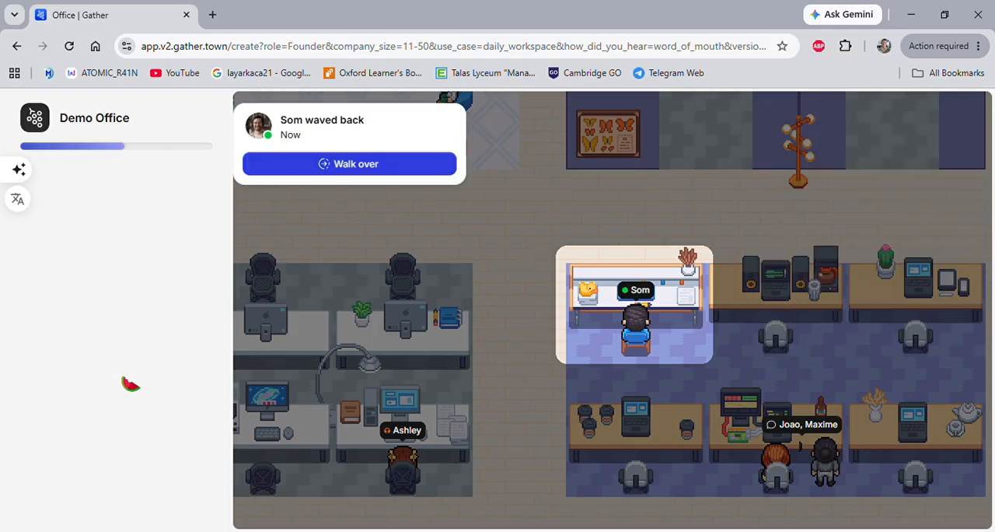
{"action": "left_click", "coordinate": [125, 380]}
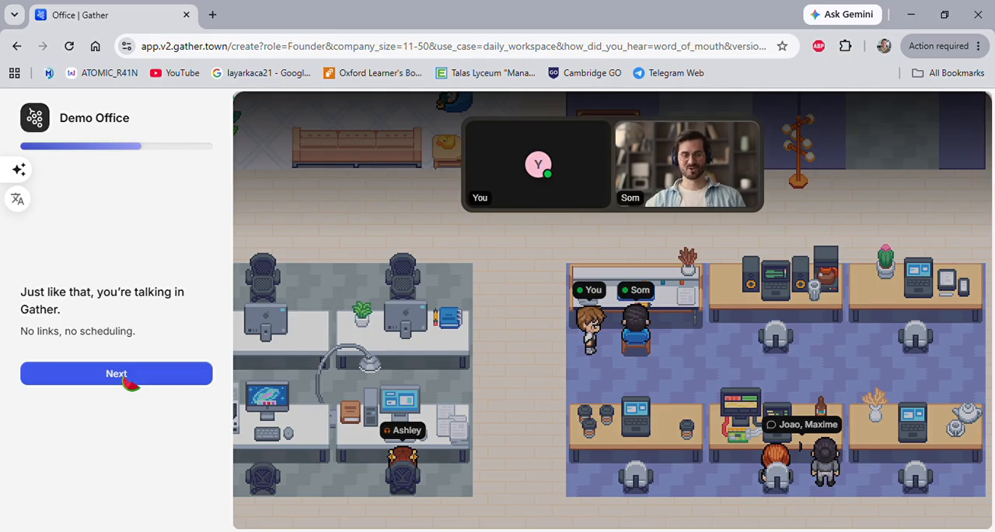
{"action": "left_click", "coordinate": [127, 381]}
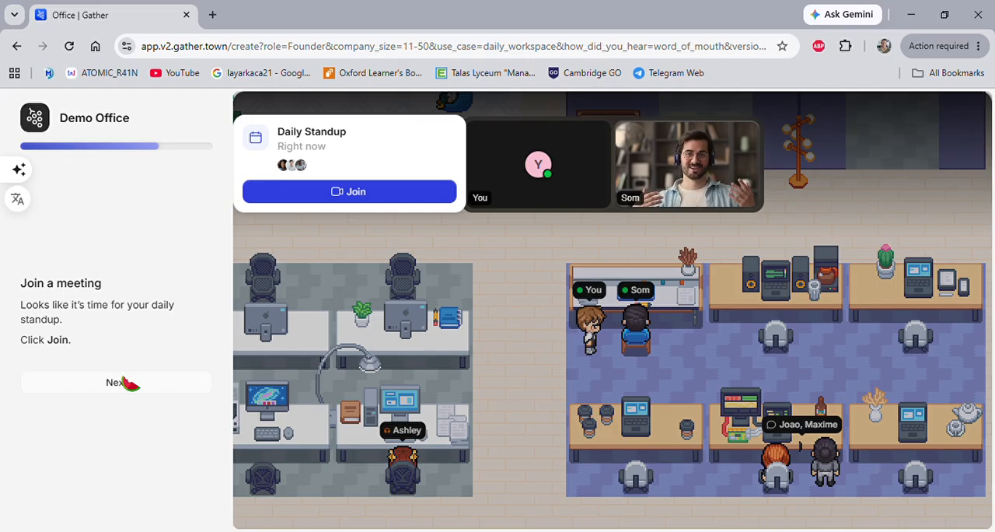
Go through the tour's Daily Standup meeting and Simplified View parts and finish it to reach the office setup.
{"action": "left_click", "coordinate": [122, 379]}
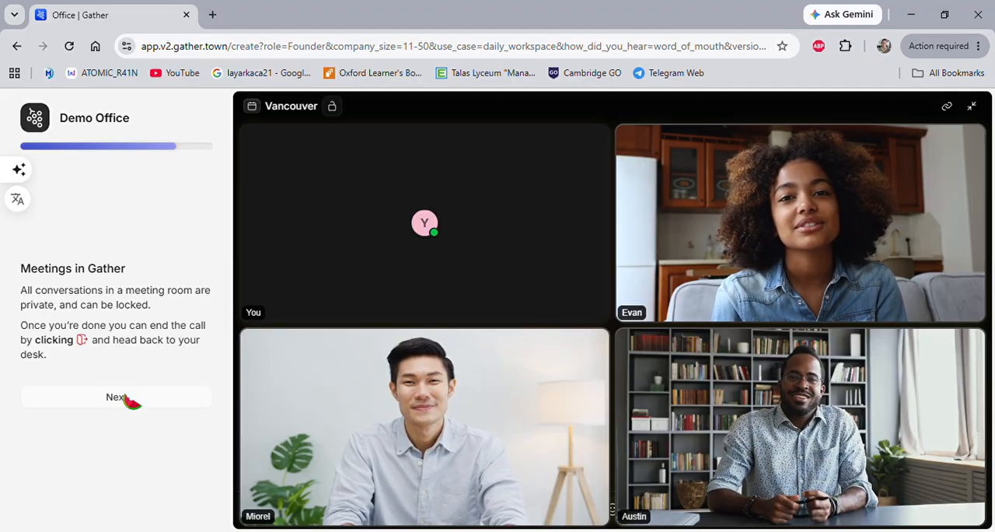
{"action": "left_click", "coordinate": [116, 397]}
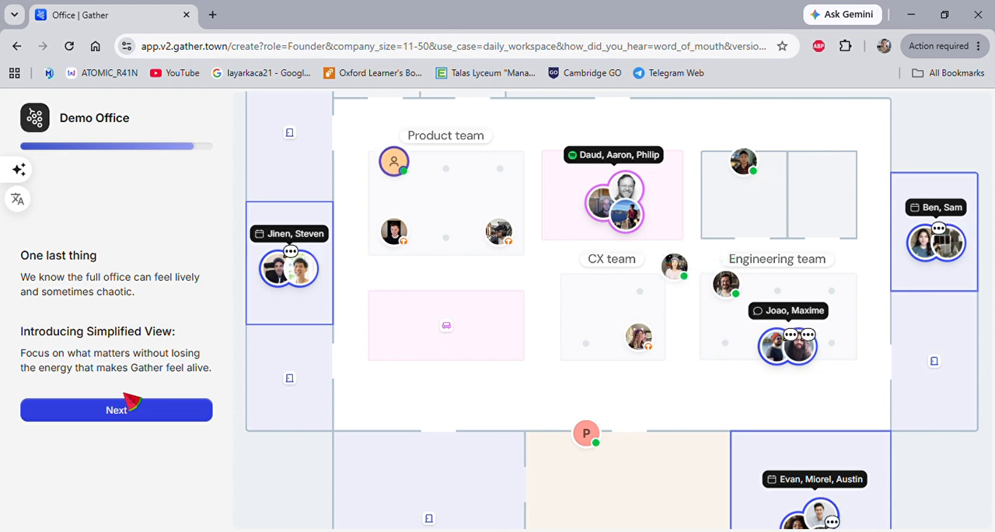
{"action": "left_click", "coordinate": [117, 411]}
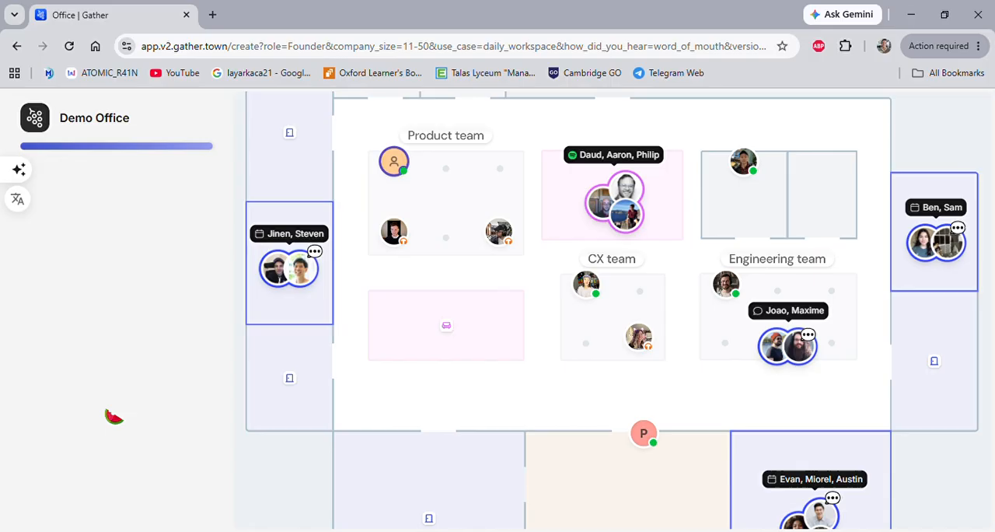
{"action": "left_click", "coordinate": [116, 420]}
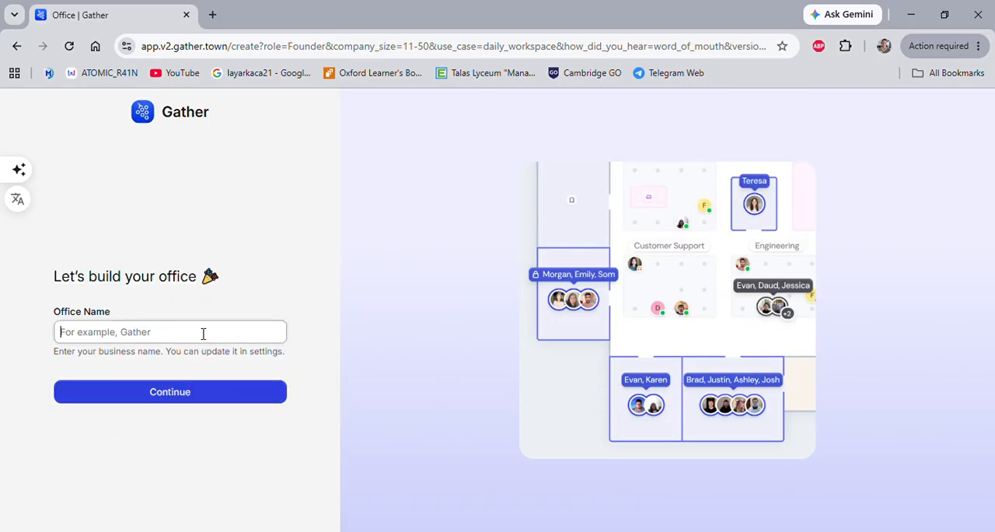
Name the office Online Classroom and continue to the layout choice.
{"action": "left_click", "coordinate": [203, 333]}
{"action": "type", "text": "Online Classroom"}
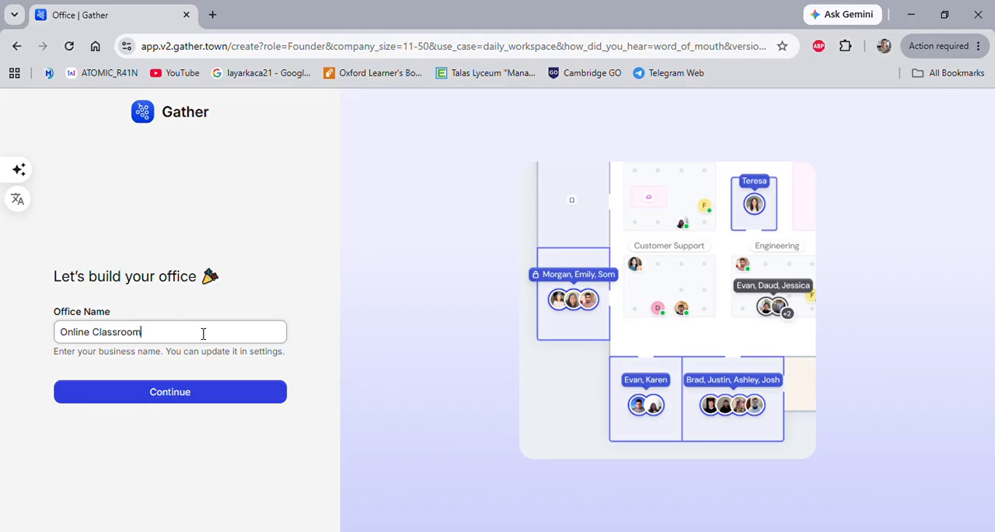
{"action": "left_click", "coordinate": [195, 397]}
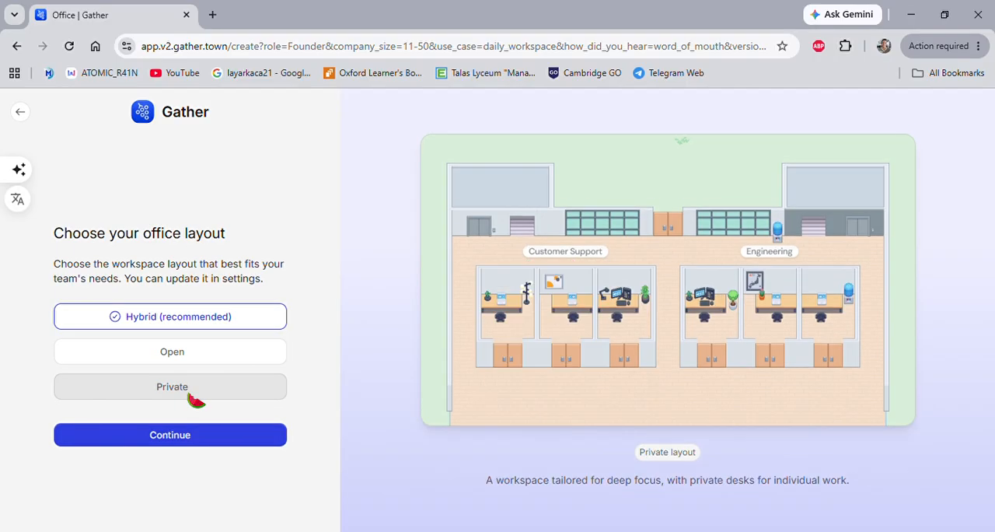
Preview the Open and Private office layouts, and confirm the Hybrid (recommended) layout for the office.
{"action": "left_click", "coordinate": [211, 358]}
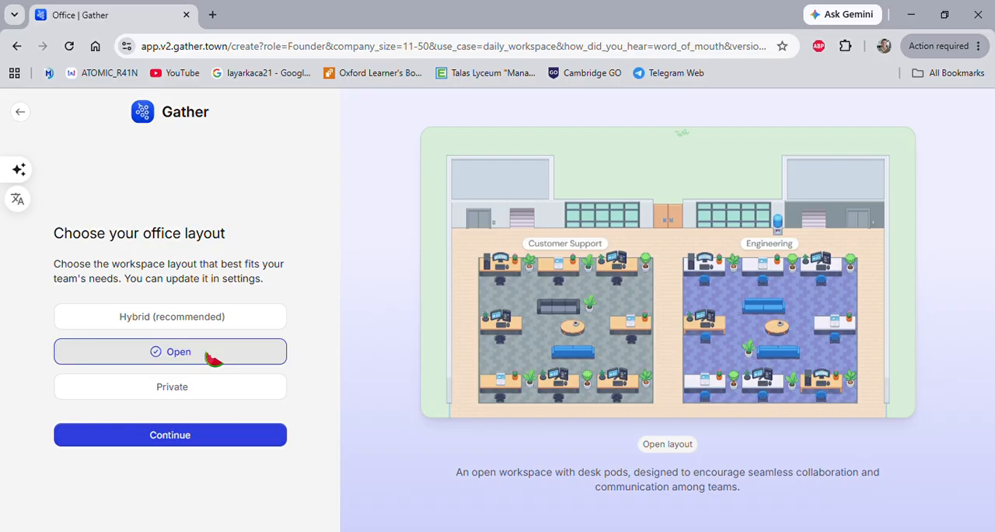
{"action": "left_click", "coordinate": [198, 387]}
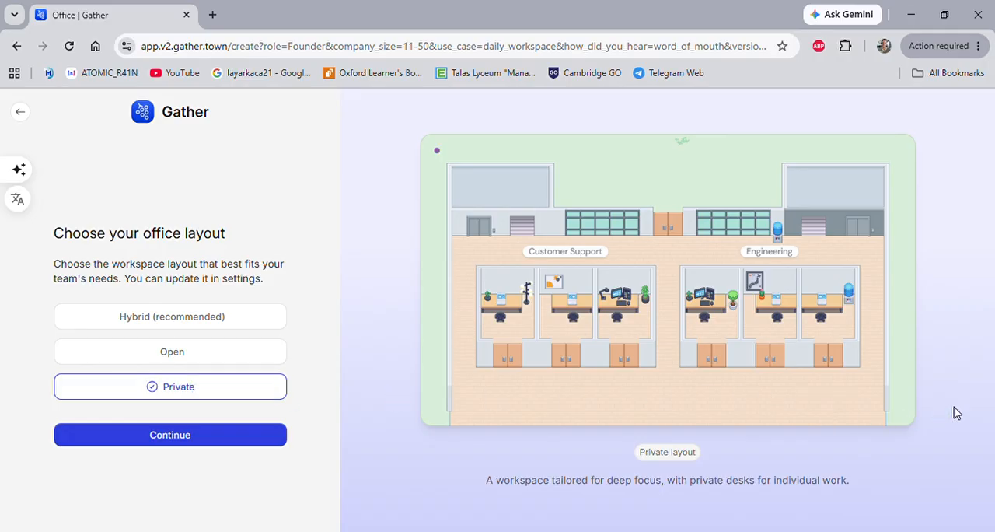
{"action": "left_click", "coordinate": [187, 325]}
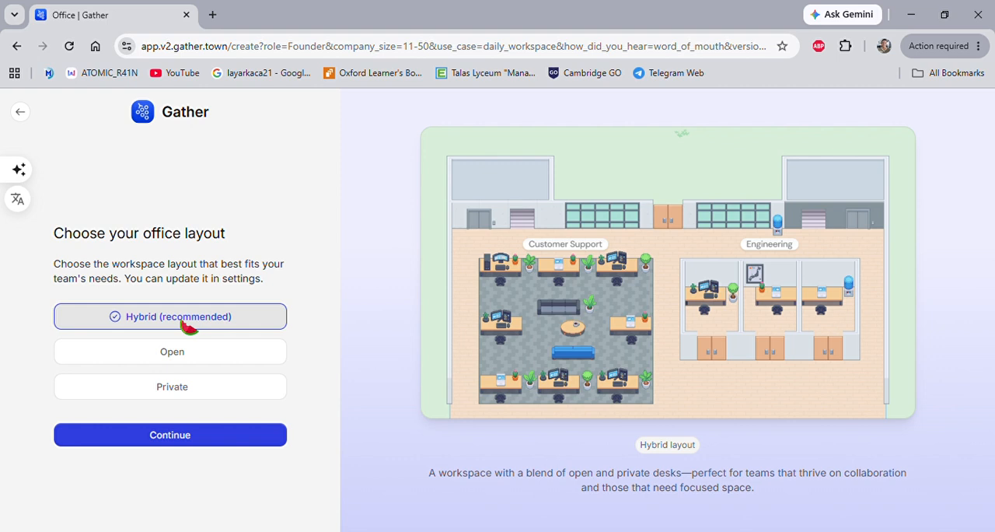
{"action": "left_click", "coordinate": [206, 438]}
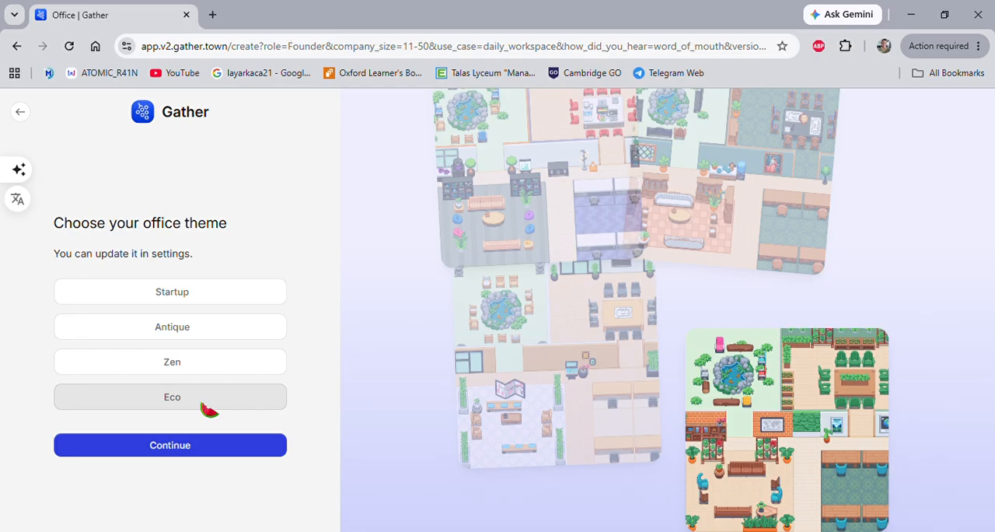
Choose the Startup office theme, compare the 11-20 and 21-50 office sizes, and confirm 21-50.
{"action": "left_click", "coordinate": [196, 291]}
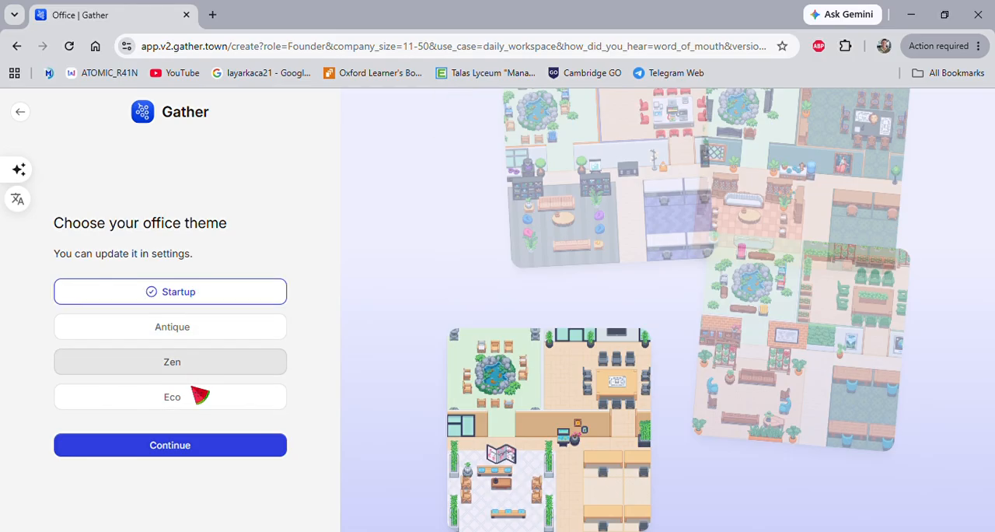
{"action": "left_click", "coordinate": [193, 448]}
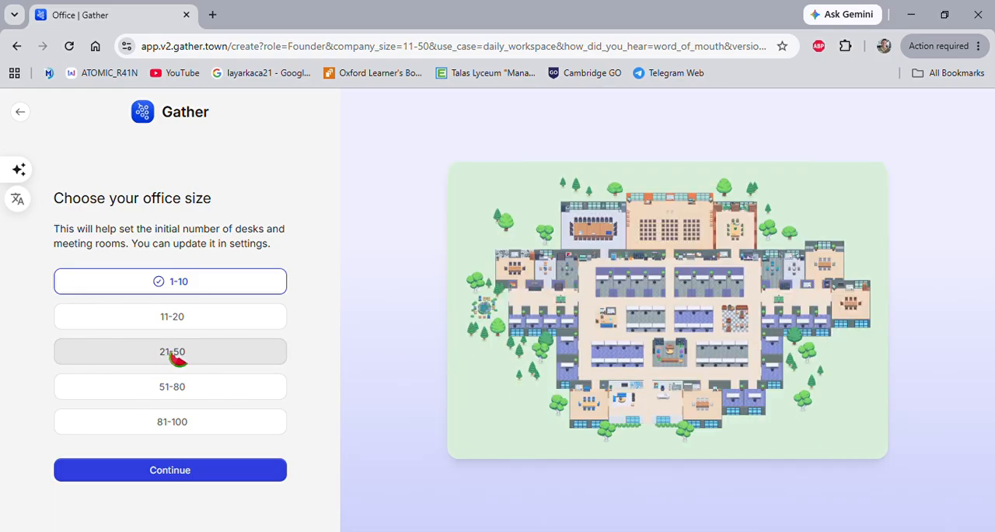
{"action": "left_click", "coordinate": [180, 357]}
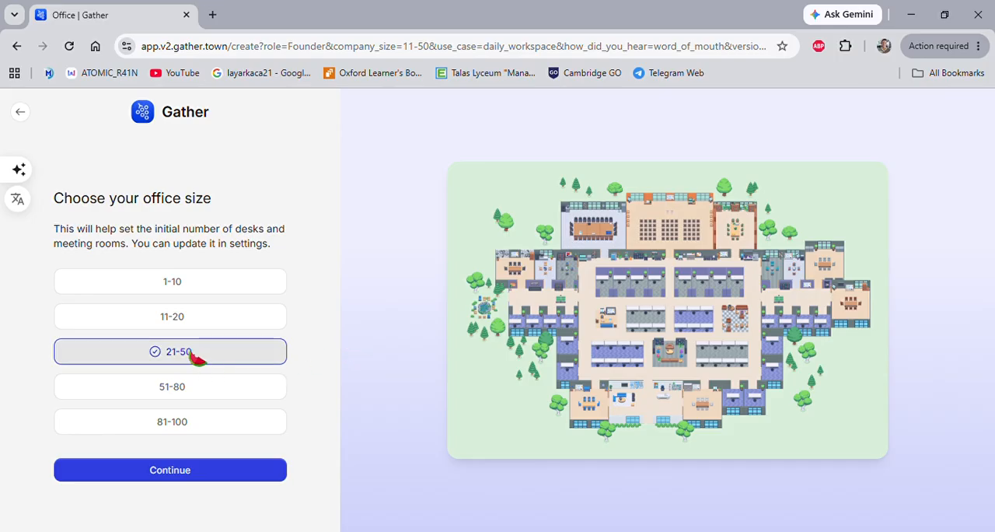
{"action": "left_click", "coordinate": [206, 322]}
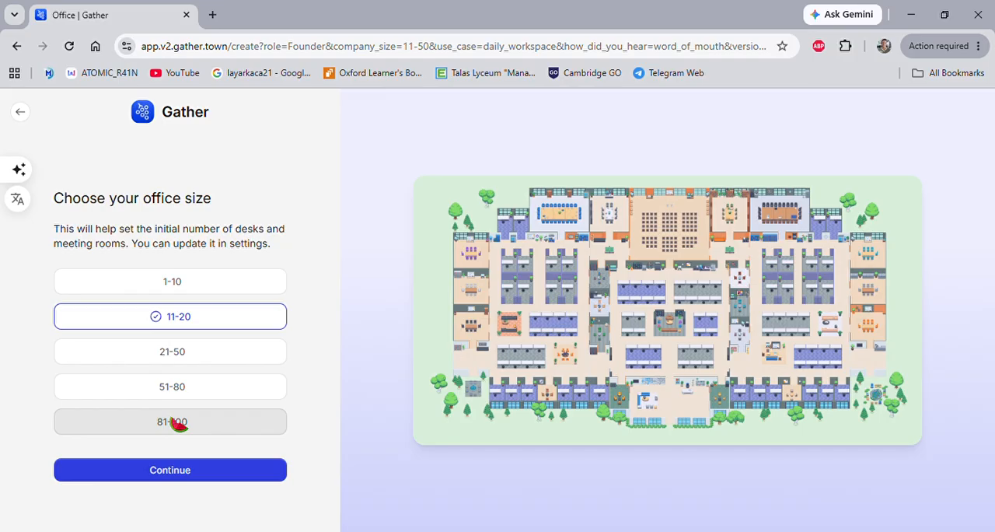
{"action": "left_click", "coordinate": [177, 354]}
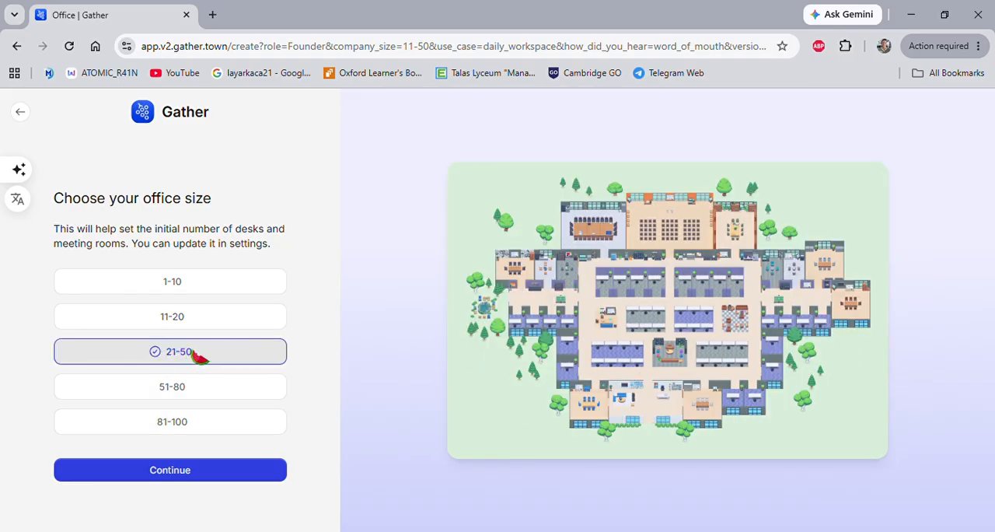
{"action": "left_click", "coordinate": [228, 471]}
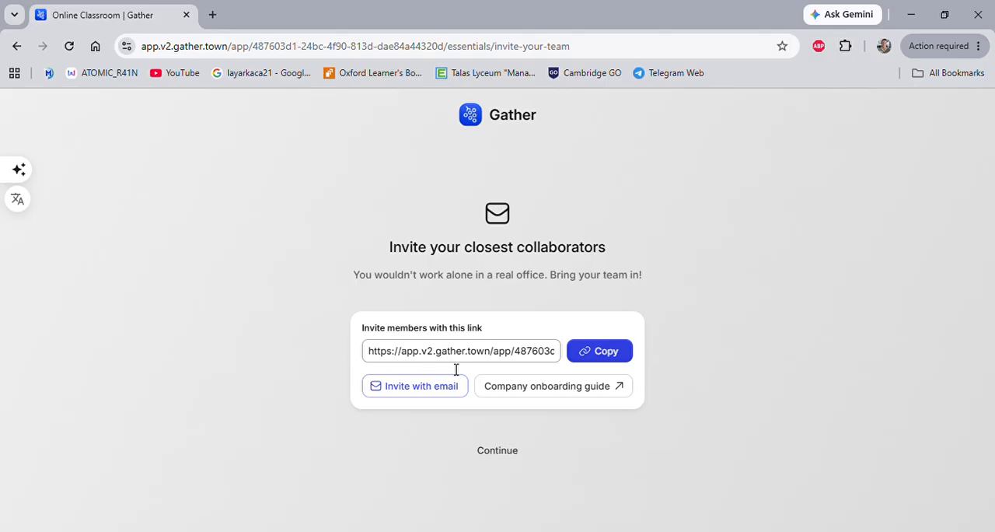
Skip inviting collaborators and join the new office, launching it in the browser instead of the desktop app.
{"action": "left_click", "coordinate": [499, 452]}
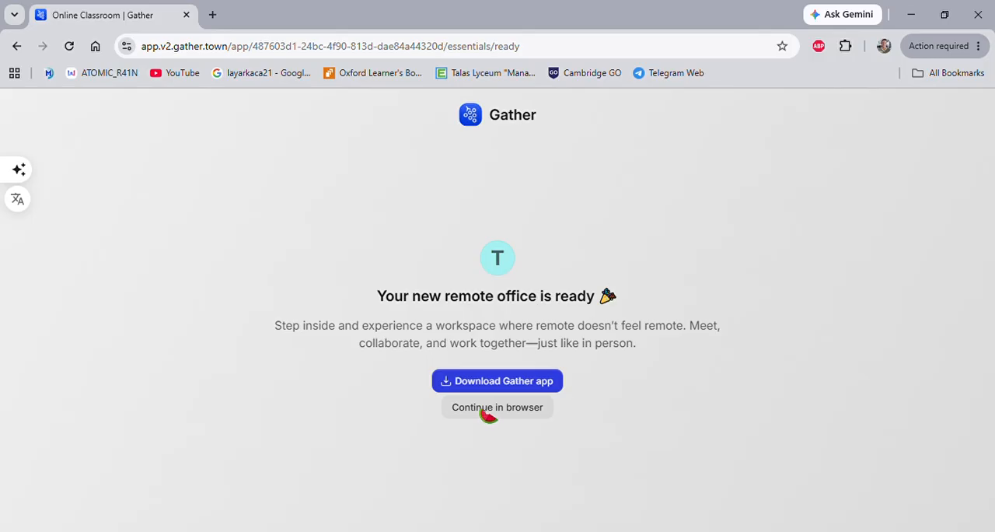
{"action": "left_click", "coordinate": [481, 414]}
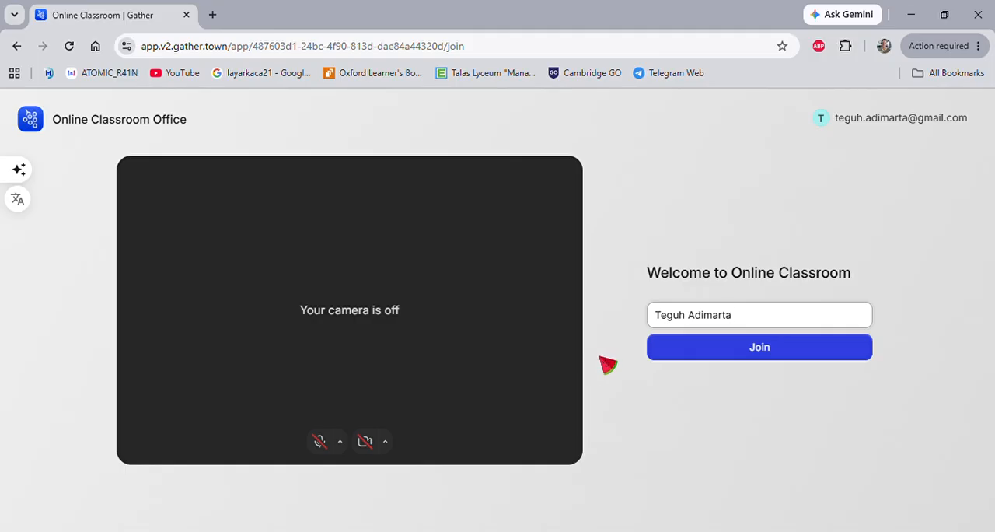
{"action": "left_click", "coordinate": [715, 355]}
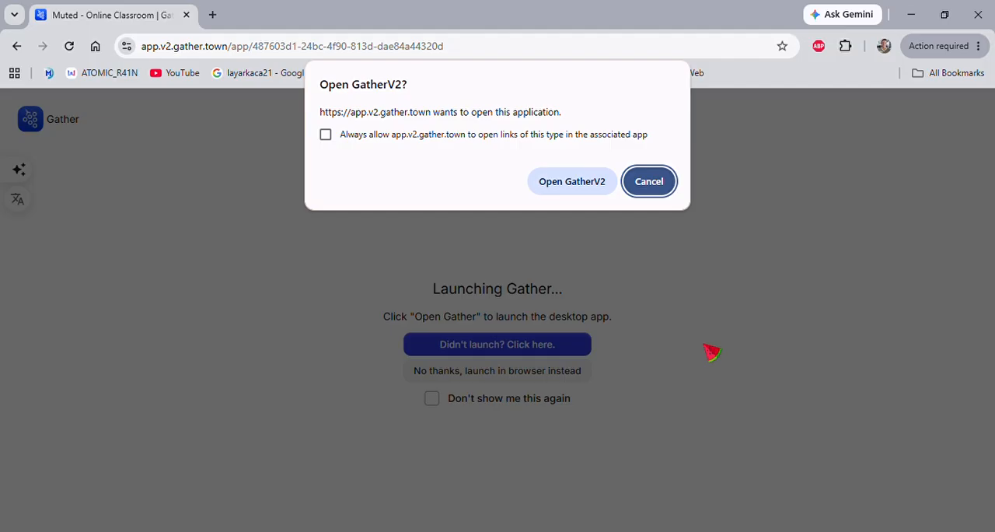
{"action": "left_click", "coordinate": [572, 185]}
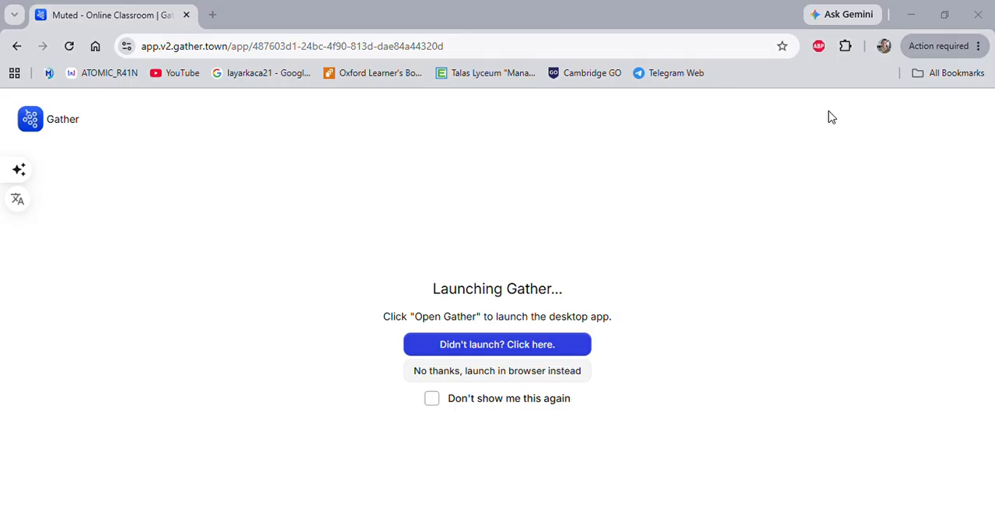
{"action": "left_click", "coordinate": [502, 373]}
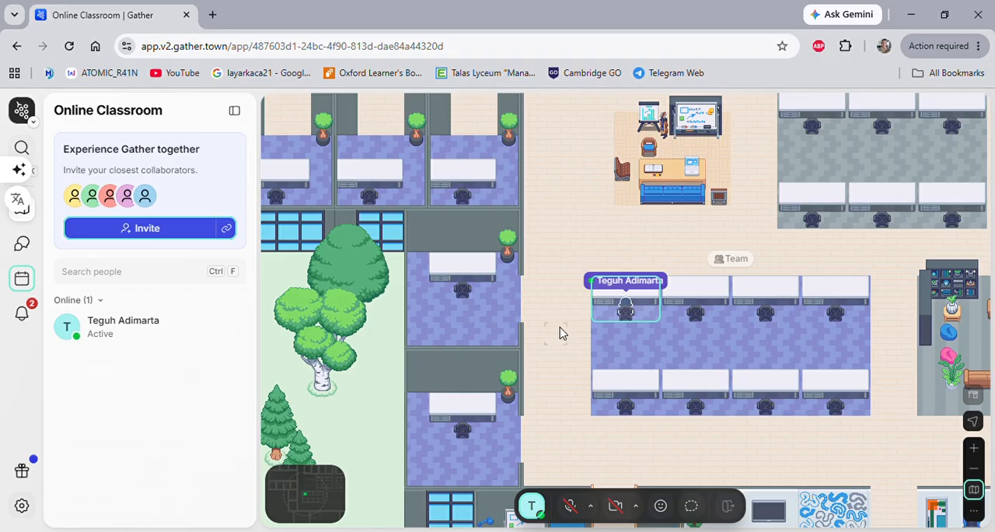
Walk the avatar step by step away from its desk, past the Brainstorm Nook and into the corridor beside it.
{"action": "key", "text": "Left"}
{"action": "key", "text": "Left"}
{"action": "key", "text": "Left"}
{"action": "key", "text": "Left"}
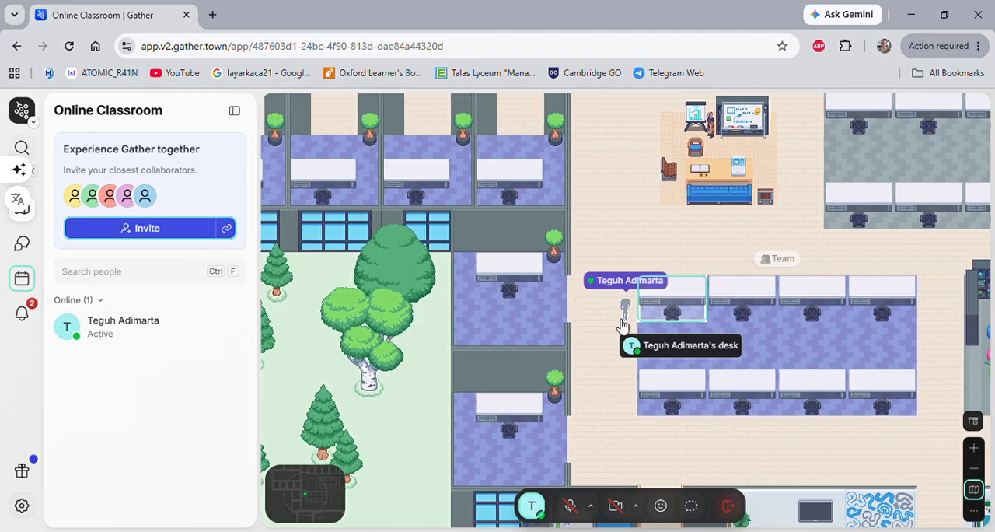
{"action": "key", "text": "Up"}
{"action": "key", "text": "Up"}
{"action": "key", "text": "Up"}
{"action": "key", "text": "Right"}
{"action": "key", "text": "Right"}
{"action": "key", "text": "Right"}
{"action": "key", "text": "Right"}
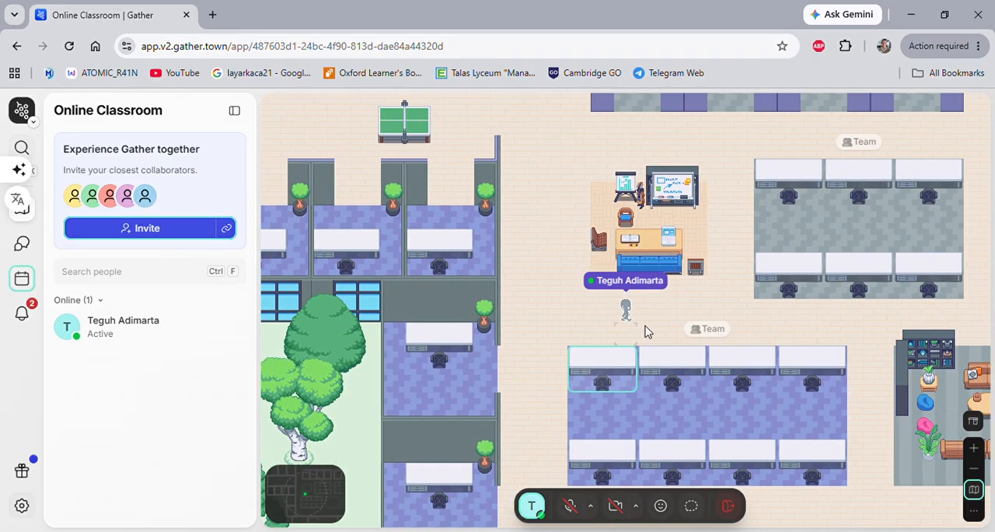
{"action": "key", "text": "Left"}
{"action": "key", "text": "Left"}
{"action": "key", "text": "Left"}
{"action": "key", "text": "Left"}
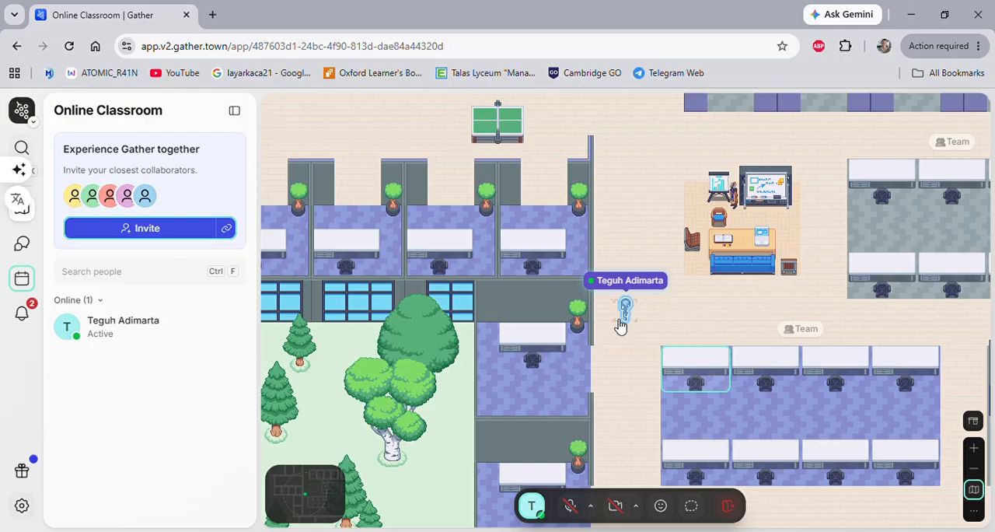
{"action": "key", "text": "Right"}
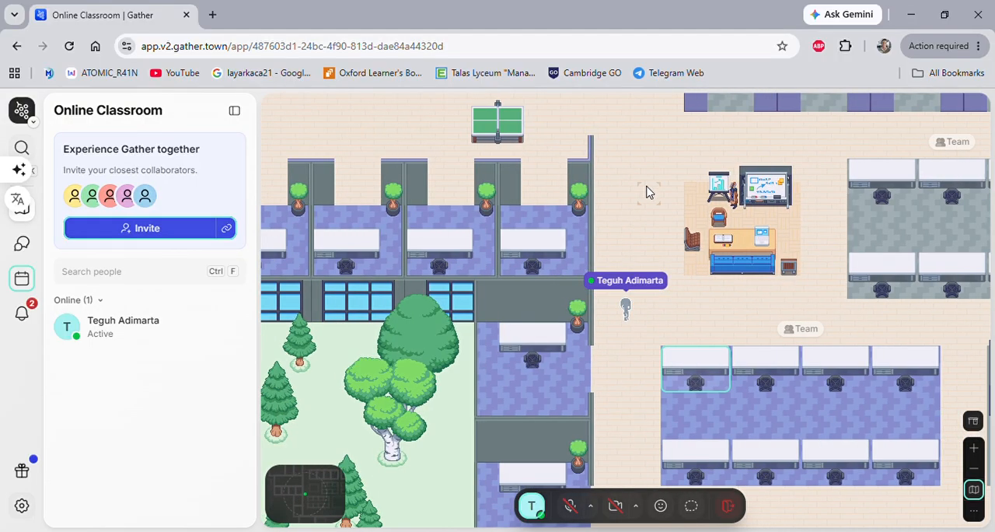
Send the avatar automatically to several floor spots around the Brainstorm Nook, ending in the corridor near the team desks.
{"action": "double_click", "coordinate": [648, 191]}
{"action": "double_click", "coordinate": [723, 152]}
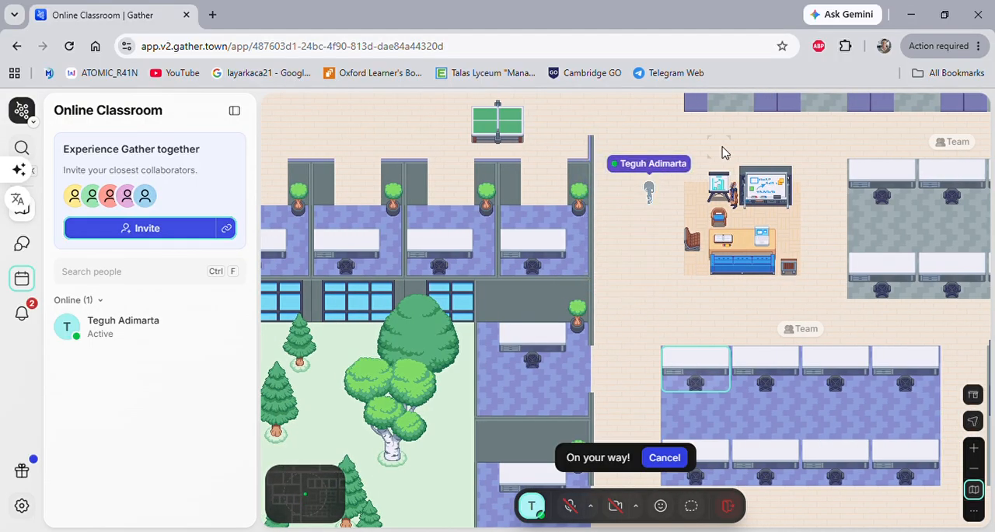
{"action": "double_click", "coordinate": [818, 152]}
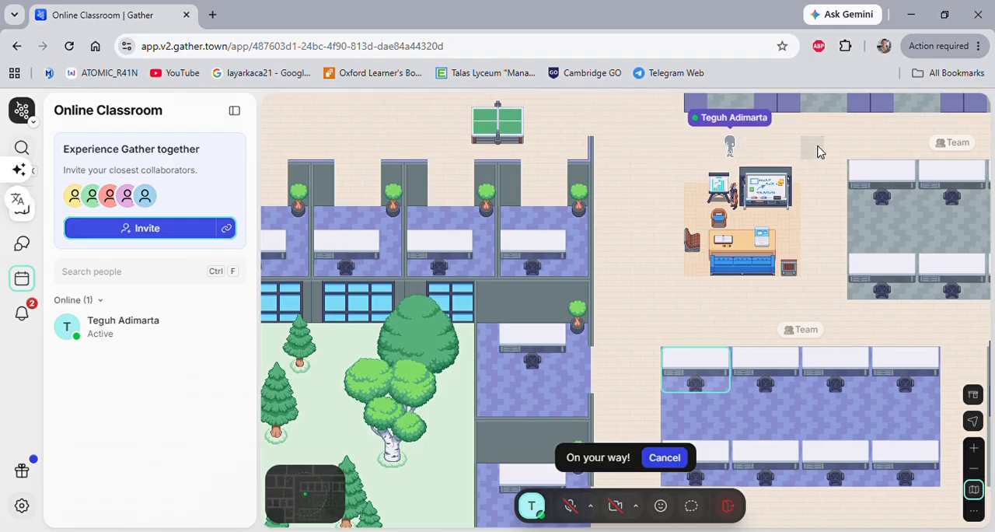
{"action": "double_click", "coordinate": [650, 148]}
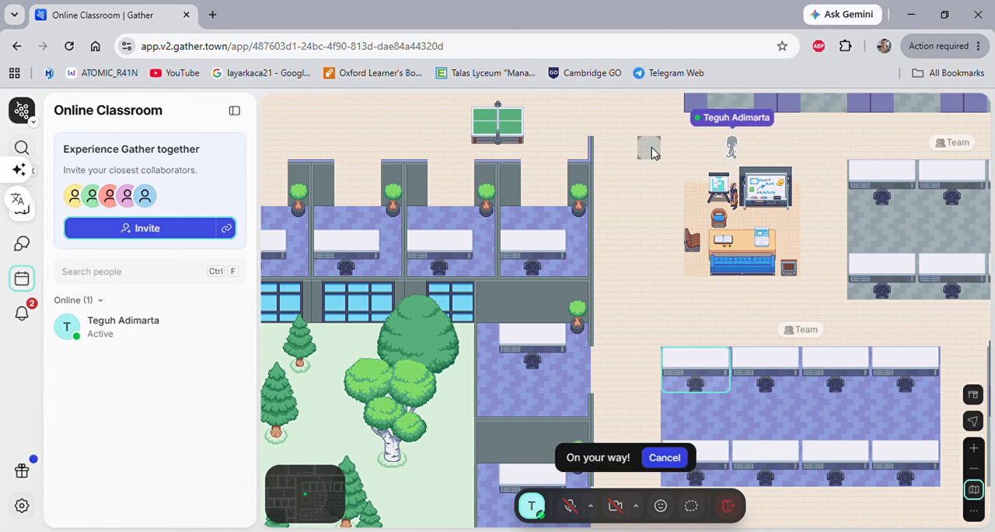
{"action": "double_click", "coordinate": [648, 238]}
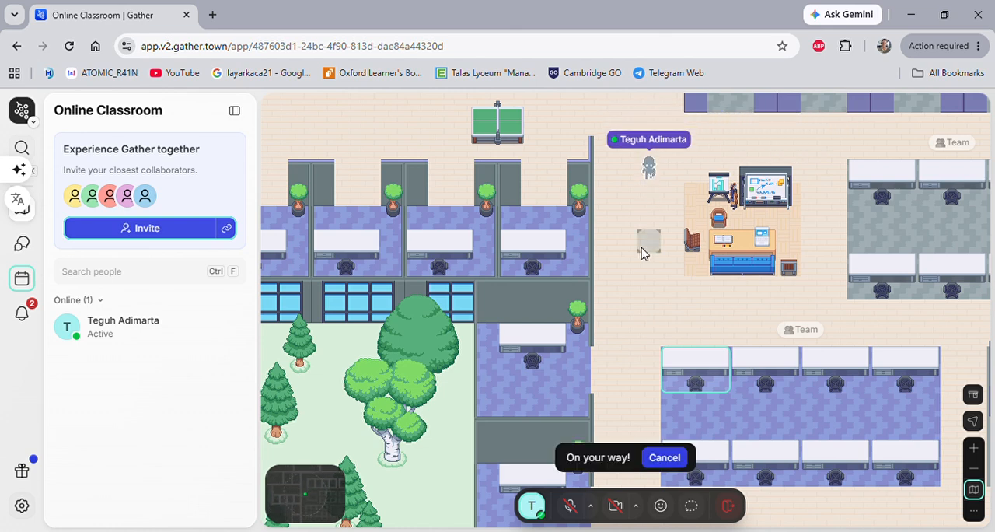
{"action": "double_click", "coordinate": [624, 340]}
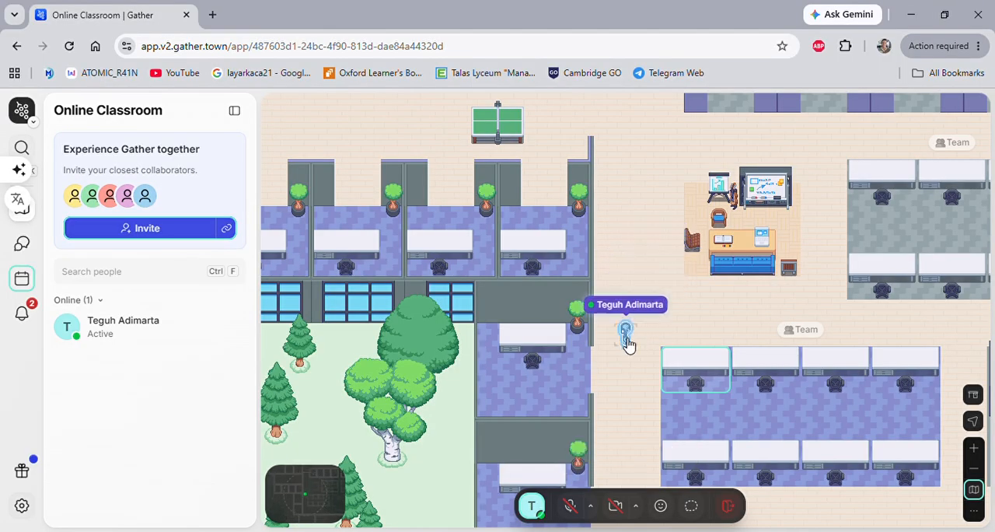
Walk the avatar up the corridor beyond the ping-pong table and try zooming the office map out and in.
{"action": "key", "text": "Up"}
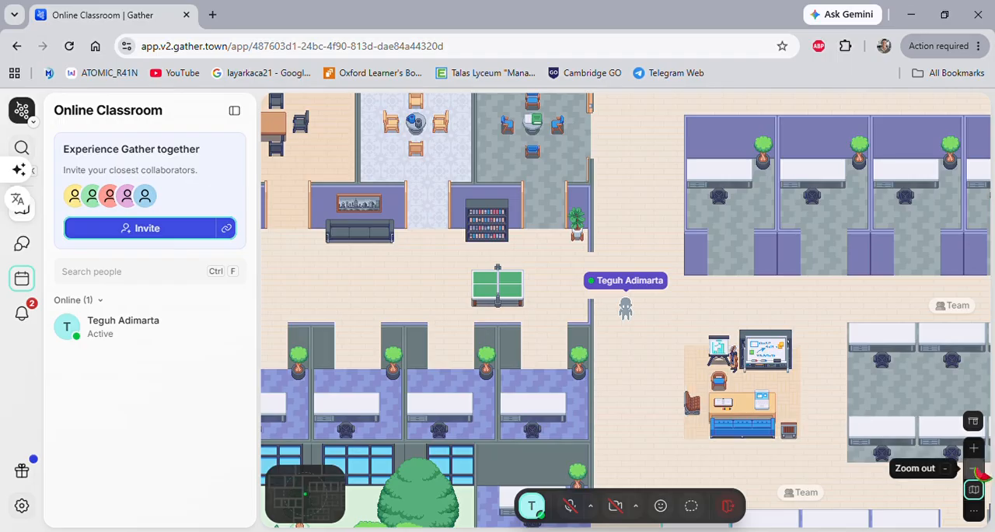
{"action": "left_click", "coordinate": [977, 468]}
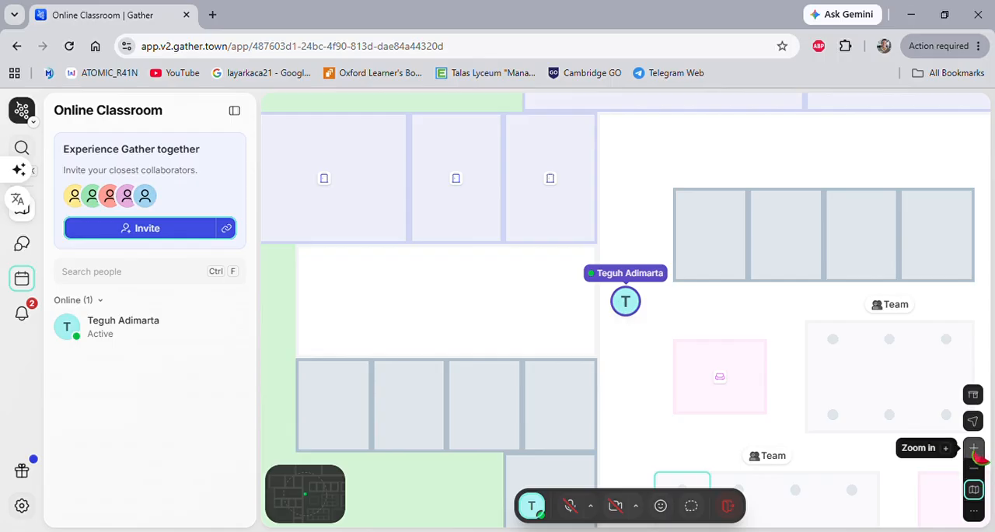
{"action": "left_click", "coordinate": [975, 449]}
{"action": "key", "text": "Up"}
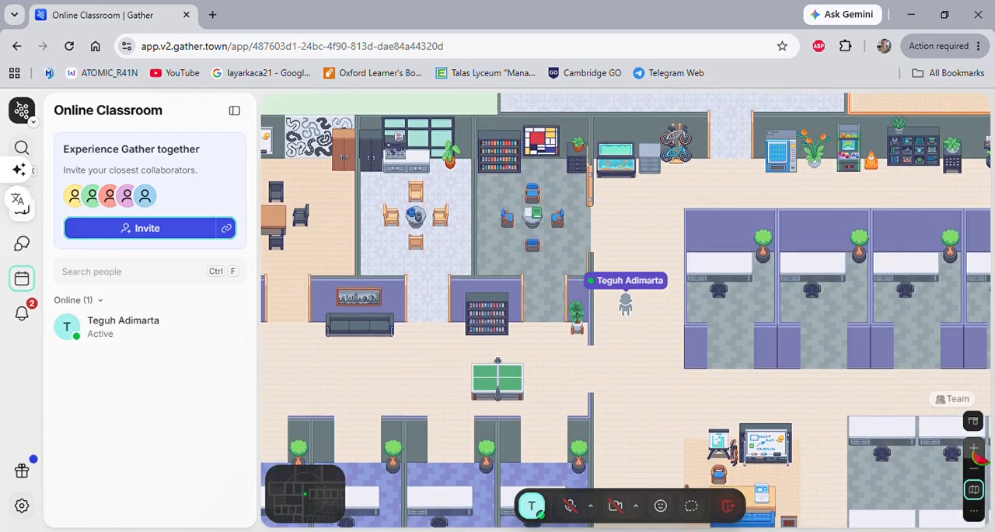
Switch the office to Simplified view and back to the detailed map, and dismiss the Simplified view tip.
{"action": "left_click", "coordinate": [974, 490]}
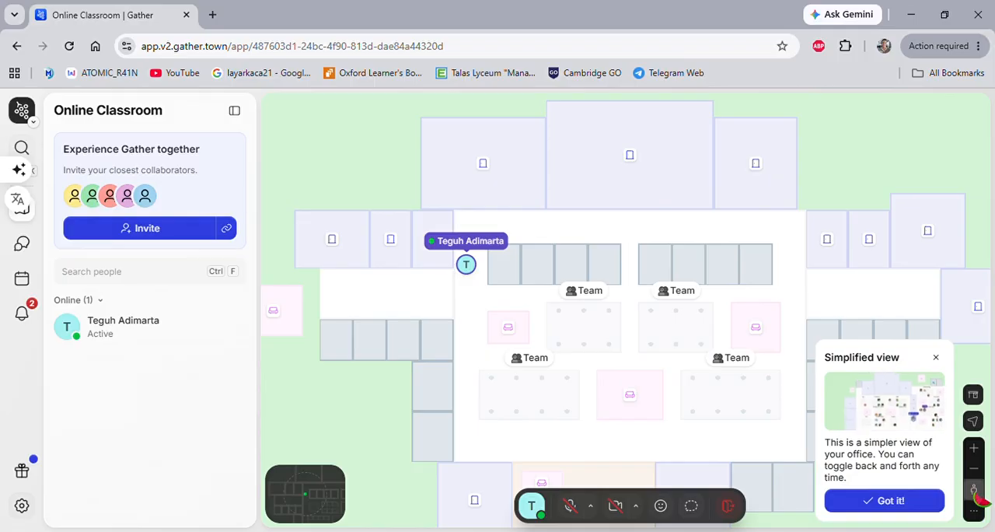
{"action": "left_click", "coordinate": [974, 490]}
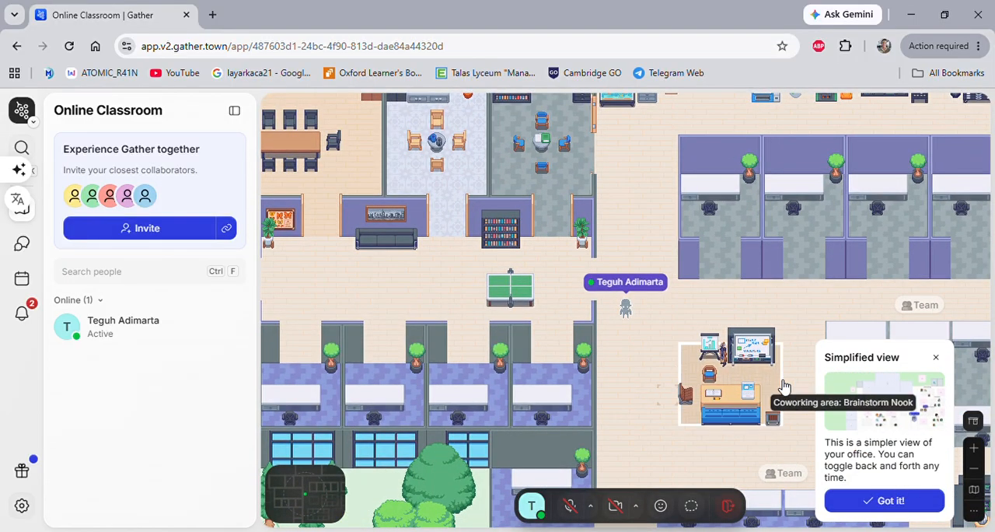
{"action": "left_click", "coordinate": [937, 359]}
Walk the avatar up the corridor past the ping-pong table and back down beside the Brainstorm Nook.
{"action": "key", "text": "Up"}
{"action": "key", "text": "Up"}
{"action": "key", "text": "Up"}
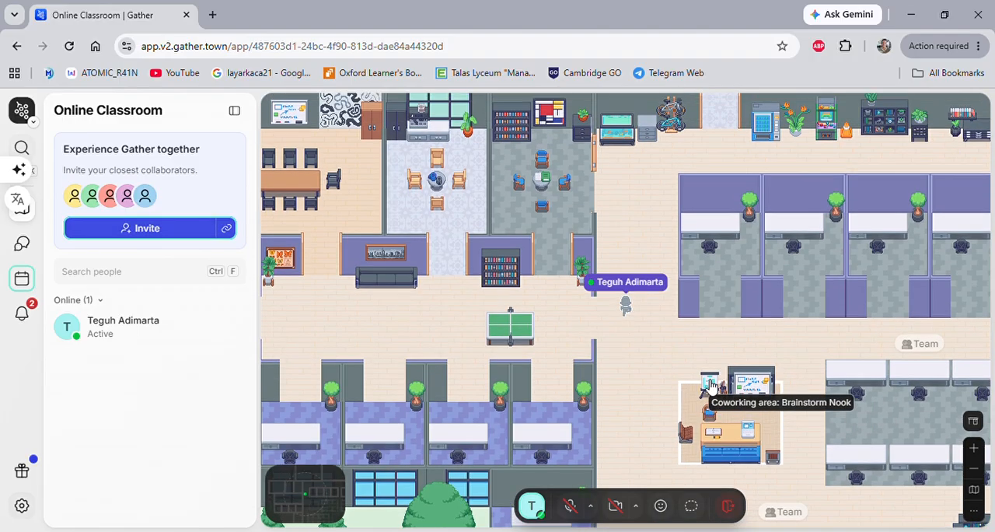
{"action": "key", "text": "Down"}
{"action": "key", "text": "Down"}
{"action": "key", "text": "Down"}
{"action": "key", "text": "Down"}
{"action": "key", "text": "Down"}
{"action": "key", "text": "Down"}
{"action": "key", "text": "Down"}
{"action": "key", "text": "Down"}
{"action": "key", "text": "Down"}
{"action": "key", "text": "Down"}
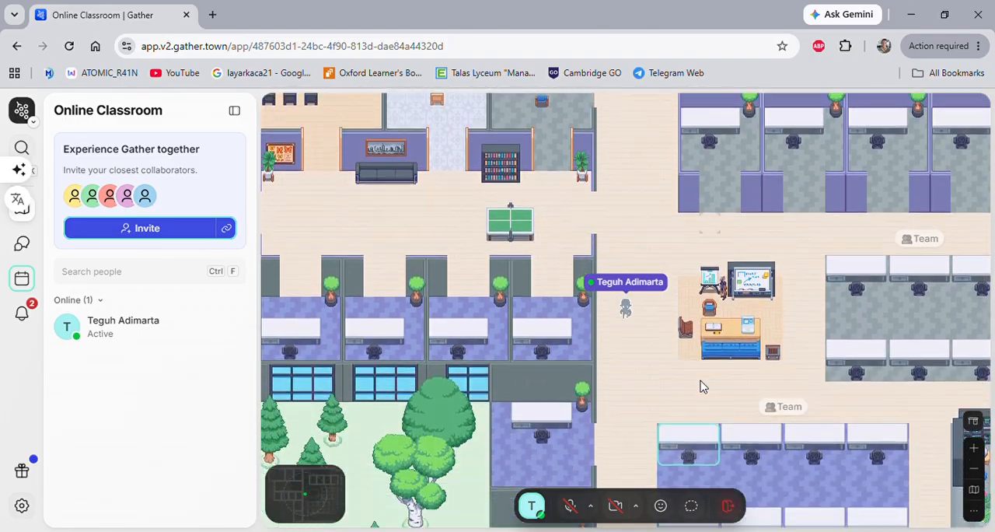
Walk the avatar down past the team desks and along the lower corridor between the lounge and the reception area.
{"action": "key", "text": "Down"}
{"action": "key", "text": "Down"}
{"action": "key", "text": "Down"}
{"action": "key", "text": "Down"}
{"action": "key", "text": "Down"}
{"action": "key", "text": "Right"}
{"action": "key", "text": "Right"}
{"action": "key", "text": "Right"}
{"action": "key", "text": "Right"}
{"action": "key", "text": "Right"}
{"action": "key", "text": "Right"}
{"action": "key", "text": "Right"}
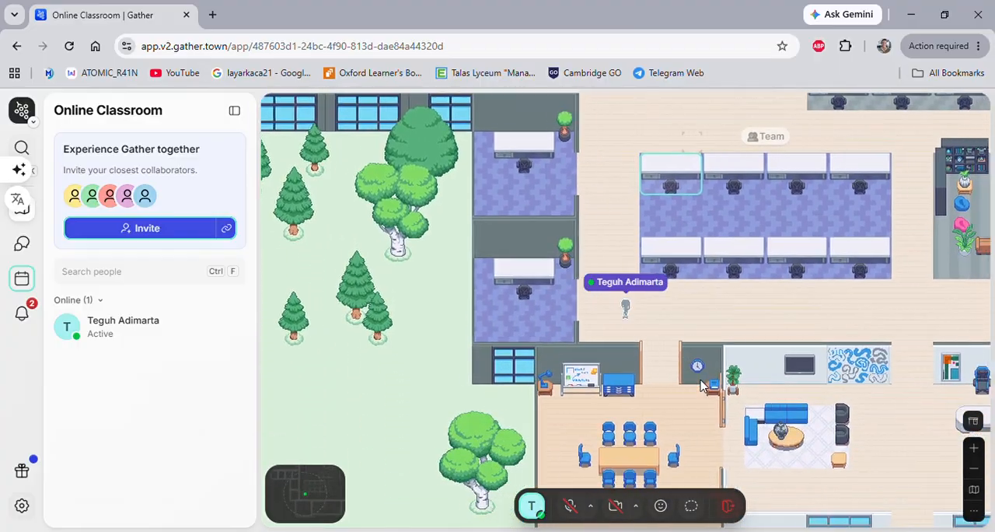
{"action": "key", "text": "Right"}
{"action": "key", "text": "Right"}
{"action": "key", "text": "Right"}
{"action": "key", "text": "Right"}
{"action": "key", "text": "Right"}
{"action": "key", "text": "Right"}
{"action": "key", "text": "Right"}
{"action": "key", "text": "Right"}
{"action": "key", "text": "Right"}
{"action": "key", "text": "Right"}
{"action": "key", "text": "Right"}
{"action": "key", "text": "Right"}
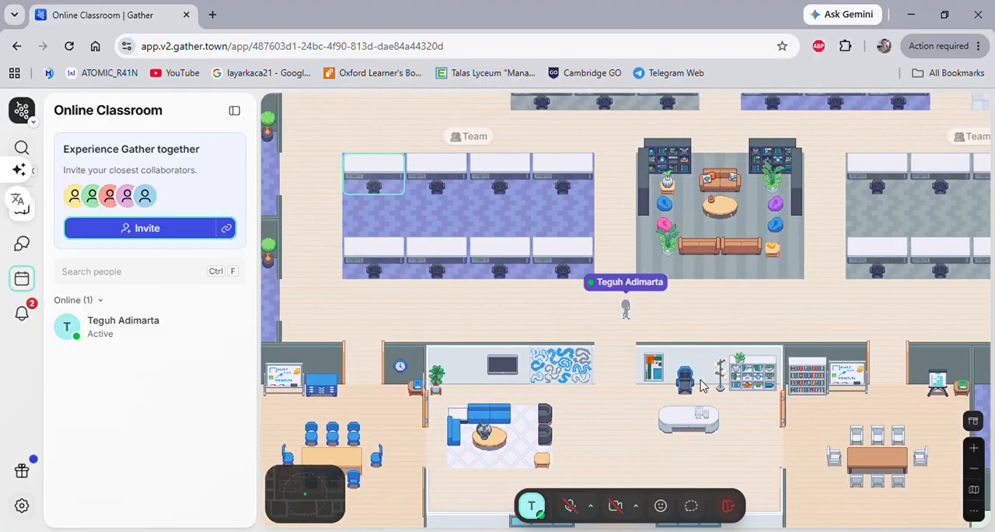
{"action": "key", "text": "Right"}
{"action": "key", "text": "Right"}
{"action": "key", "text": "Right"}
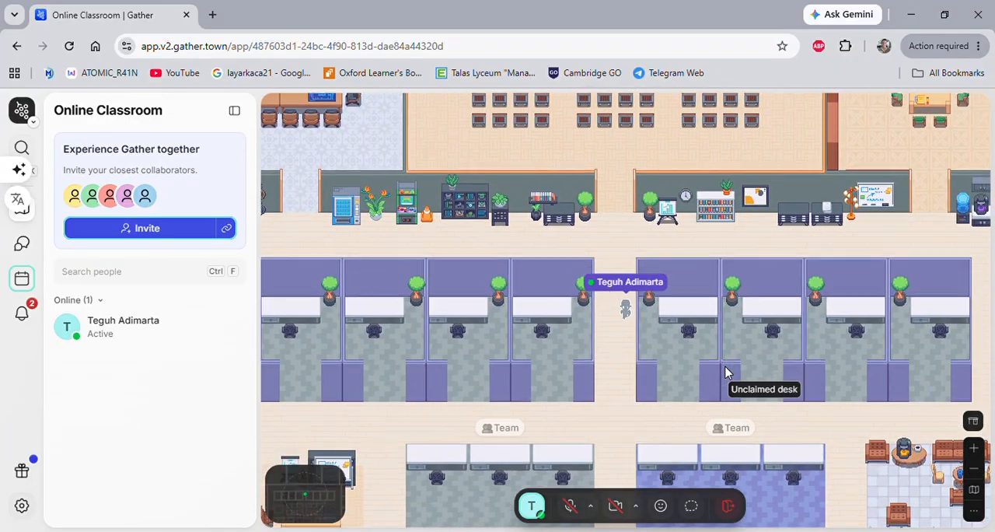
Walk the avatar into an unclaimed private desk beside the central aisle and step out of it.
{"action": "key", "text": "Up"}
{"action": "key", "text": "Up"}
{"action": "key", "text": "Up"}
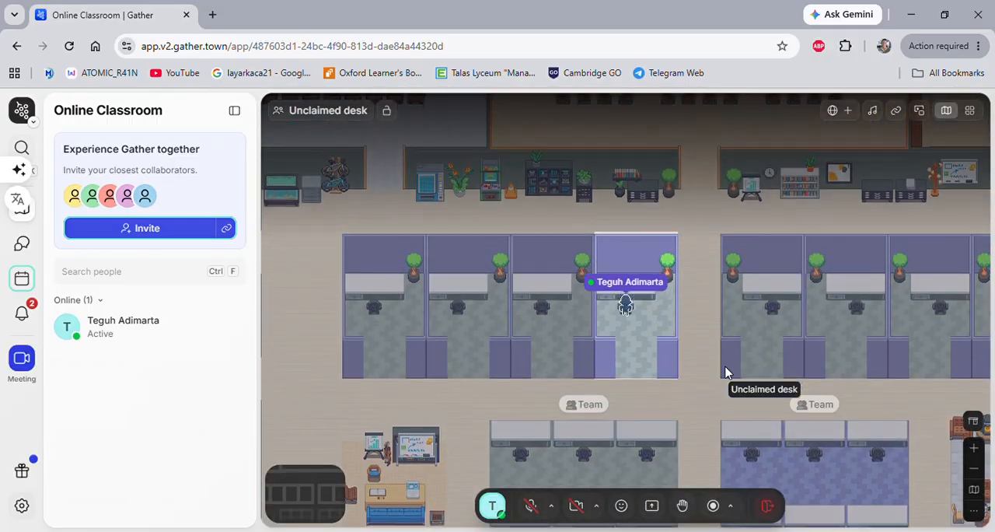
{"action": "key", "text": "Down"}
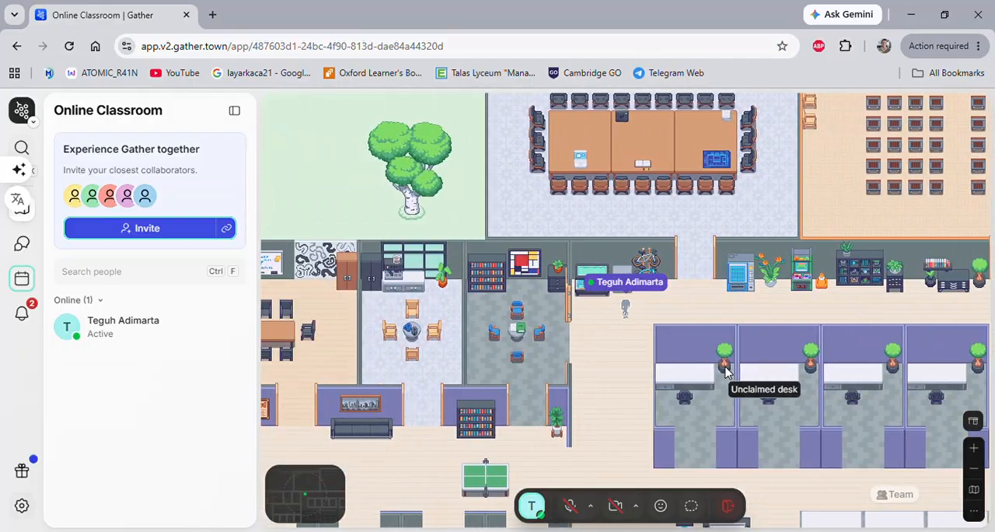
Walk the avatar from the fish tank corridor to the ping-pong table.
{"action": "key", "text": "Down"}
{"action": "key", "text": "Down"}
{"action": "key", "text": "Down"}
{"action": "key", "text": "Down"}
{"action": "key", "text": "Down"}
{"action": "key", "text": "Down"}
{"action": "key", "text": "Down"}
{"action": "key", "text": "Left"}
{"action": "key", "text": "Left"}
{"action": "key", "text": "Left"}
{"action": "key", "text": "Left"}
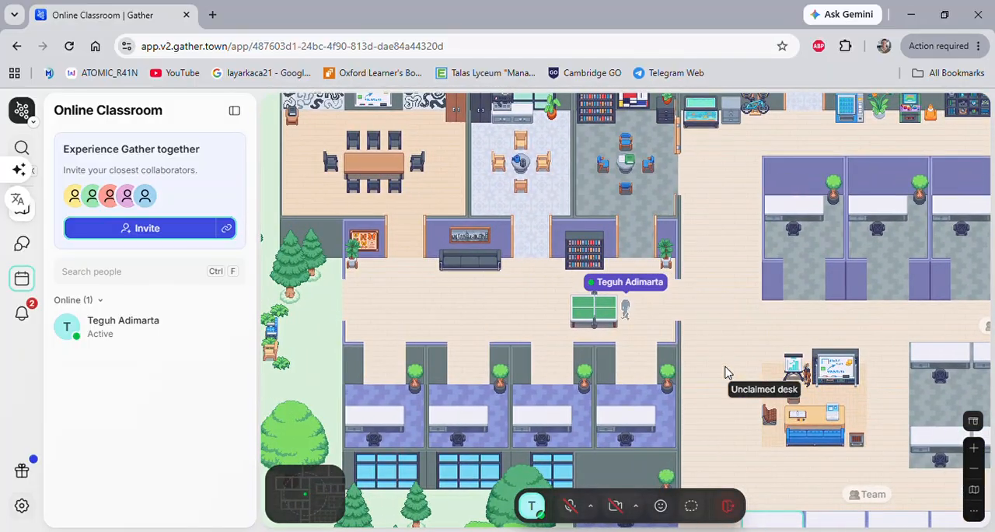
Walk the avatar past the small meeting room entrances and into the Study Huddle room.
{"action": "key", "text": "Up"}
{"action": "key", "text": "Up"}
{"action": "key", "text": "Left"}
{"action": "key", "text": "Left"}
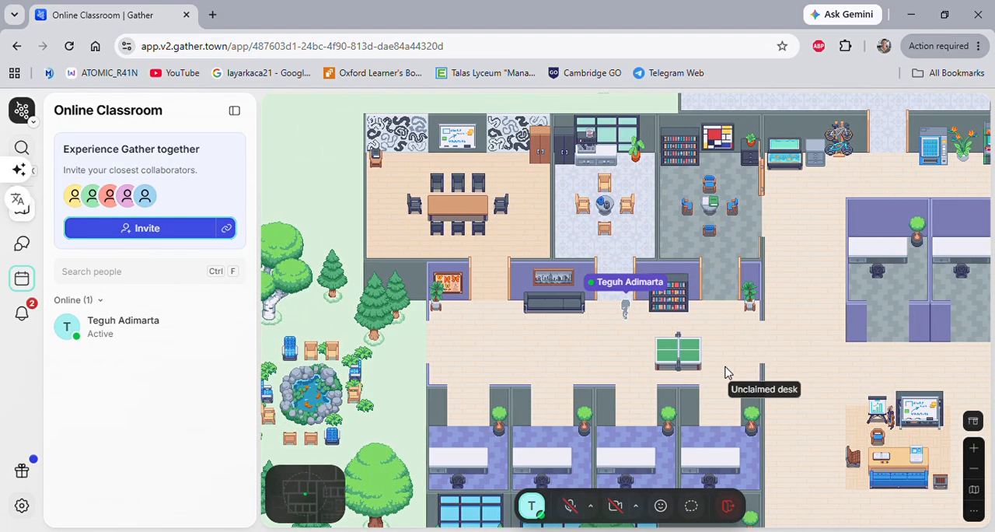
{"action": "key", "text": "Left"}
{"action": "key", "text": "Left"}
{"action": "key", "text": "Left"}
{"action": "key", "text": "Left"}
{"action": "key", "text": "Up"}
{"action": "key", "text": "Up"}
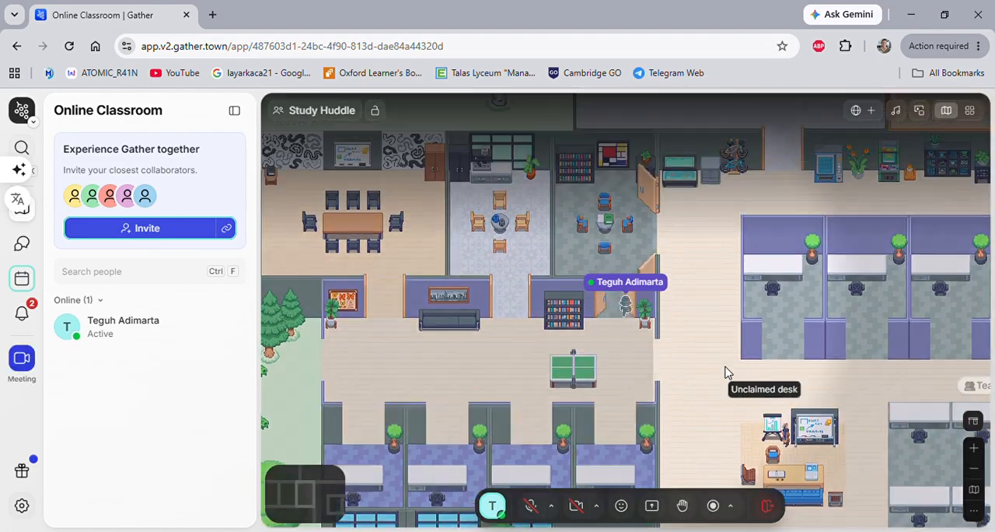
Walk the avatar out of the Study Huddle room and into the neighbouring Coffee Huddle room.
{"action": "key", "text": "Down"}
{"action": "key", "text": "Down"}
{"action": "key", "text": "Left"}
{"action": "key", "text": "Left"}
{"action": "key", "text": "Left"}
{"action": "key", "text": "Left"}
{"action": "key", "text": "Up"}
{"action": "key", "text": "Up"}
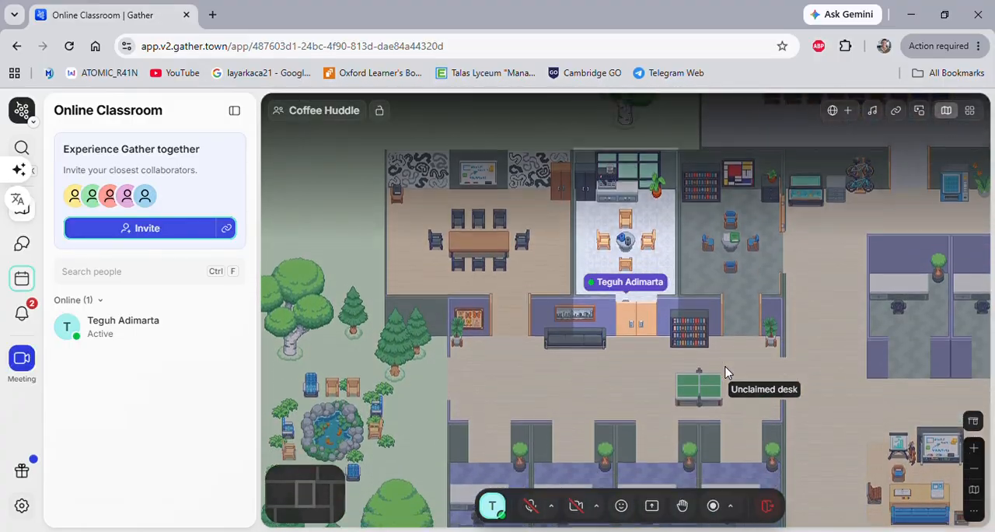
Walk the avatar out of the Coffee Huddle and over to the meeting room with the long wooden table.
{"action": "key", "text": "Down"}
{"action": "key", "text": "Down"}
{"action": "key", "text": "Left"}
{"action": "key", "text": "Left"}
{"action": "key", "text": "Left"}
{"action": "key", "text": "Left"}
{"action": "key", "text": "Up"}
{"action": "key", "text": "Up"}
Walk the avatar along the corridor past the sofa and out onto the grass beside the fish pond.
{"action": "key", "text": "Down"}
{"action": "key", "text": "Down"}
{"action": "key", "text": "Down"}
{"action": "key", "text": "Down"}
{"action": "key", "text": "Down"}
{"action": "key", "text": "Left"}
{"action": "key", "text": "Left"}
{"action": "key", "text": "Left"}
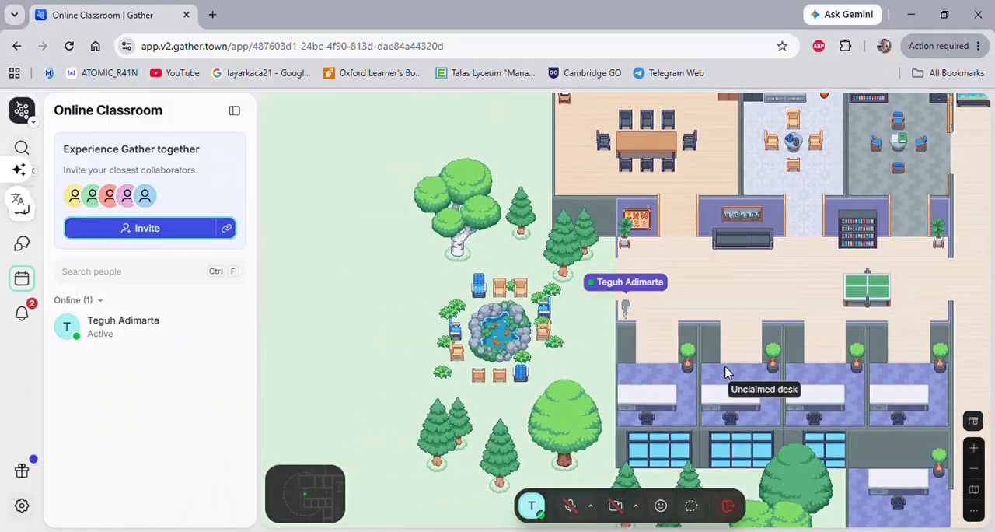
{"action": "key", "text": "Left"}
{"action": "key", "text": "Left"}
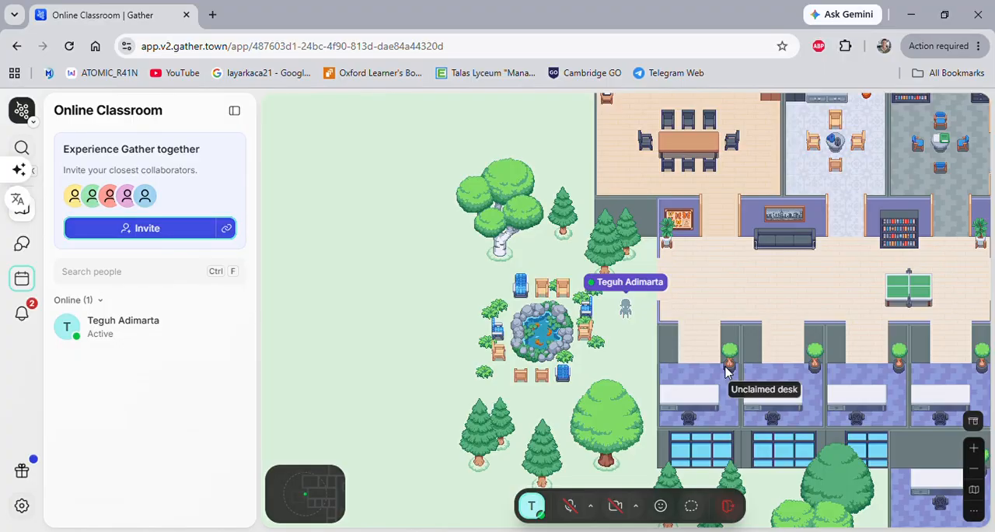
Walk the avatar back into the ping-pong corridor and out again to the grass beside the fish pond.
{"action": "key", "text": "Up"}
{"action": "key", "text": "Right"}
{"action": "key", "text": "Right"}
{"action": "key", "text": "Right"}
{"action": "key", "text": "Right"}
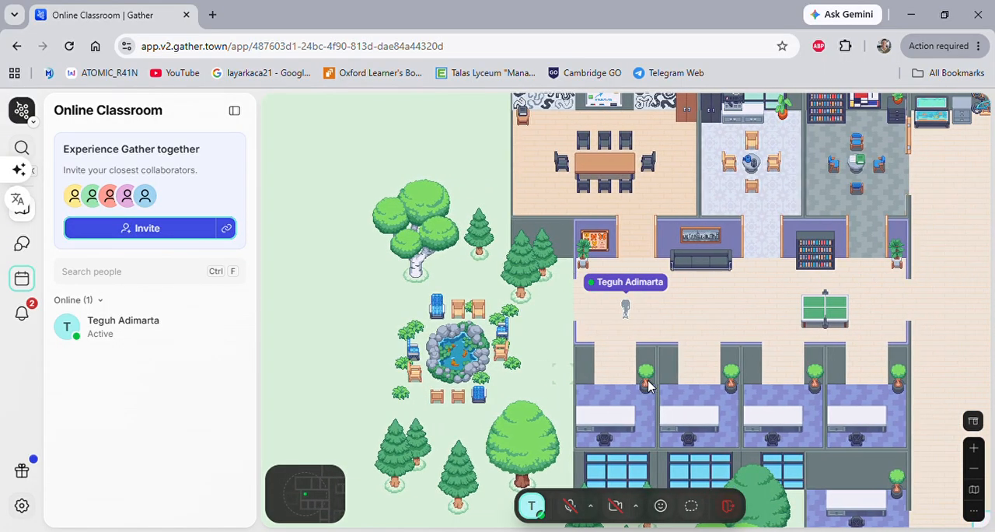
{"action": "key", "text": "Left"}
{"action": "key", "text": "Left"}
{"action": "key", "text": "Left"}
{"action": "key", "text": "Left"}
{"action": "key", "text": "Left"}
{"action": "key", "text": "Down"}
{"action": "key", "text": "Right"}
{"action": "key", "text": "Right"}
{"action": "key", "text": "Right"}
{"action": "key", "text": "Right"}
{"action": "key", "text": "Right"}
{"action": "key", "text": "Right"}
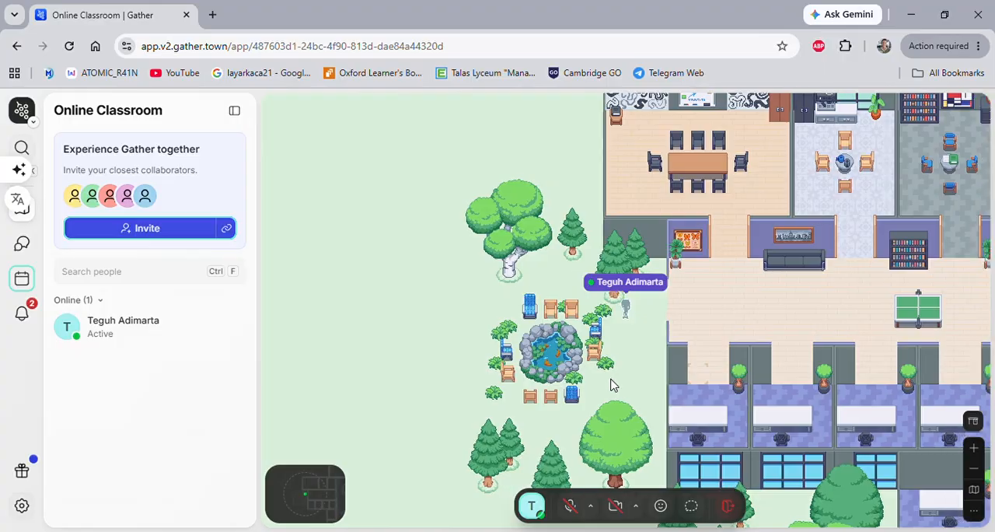
Walk the avatar from the fish pond past the ping-pong table to the aisle between the private desks and the whiteboard area.
{"action": "key", "text": "Right"}
{"action": "key", "text": "Right"}
{"action": "key", "text": "Right"}
{"action": "key", "text": "Right"}
{"action": "key", "text": "Right"}
{"action": "key", "text": "Right"}
{"action": "key", "text": "Right"}
{"action": "key", "text": "Right"}
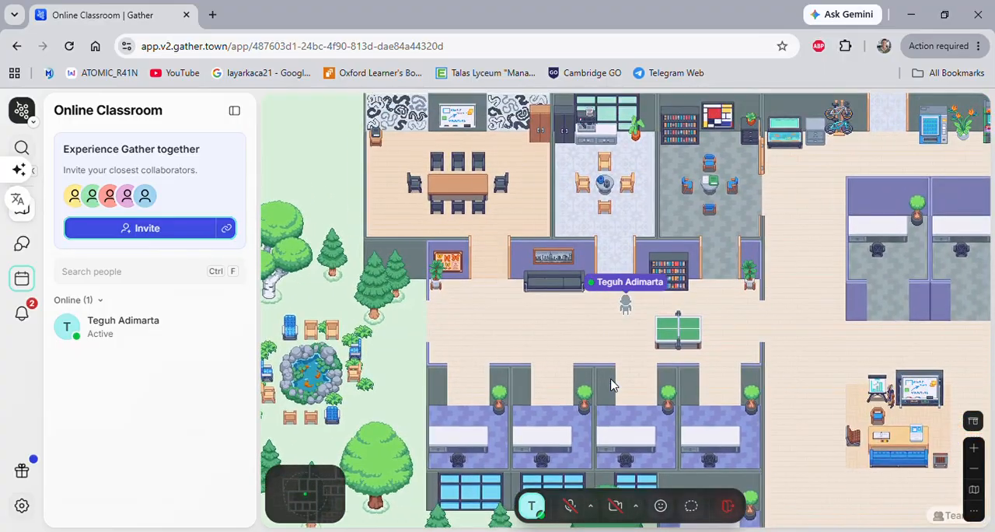
{"action": "key", "text": "Right"}
{"action": "key", "text": "Right"}
{"action": "key", "text": "Right"}
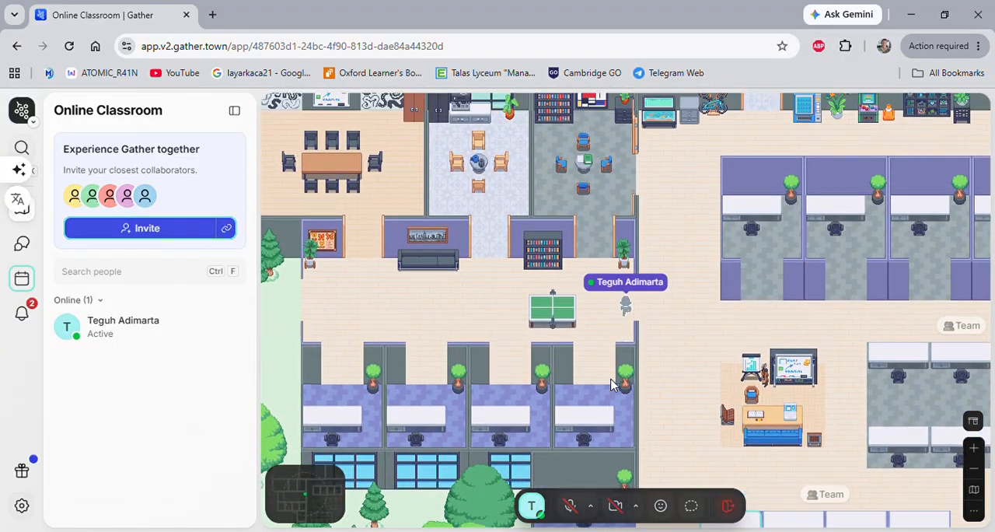
{"action": "key", "text": "Right"}
{"action": "key", "text": "Right"}
{"action": "key", "text": "Right"}
{"action": "key", "text": "Right"}
{"action": "key", "text": "Right"}
{"action": "key", "text": "Right"}
{"action": "key", "text": "Right"}
{"action": "key", "text": "Right"}
{"action": "key", "text": "Right"}
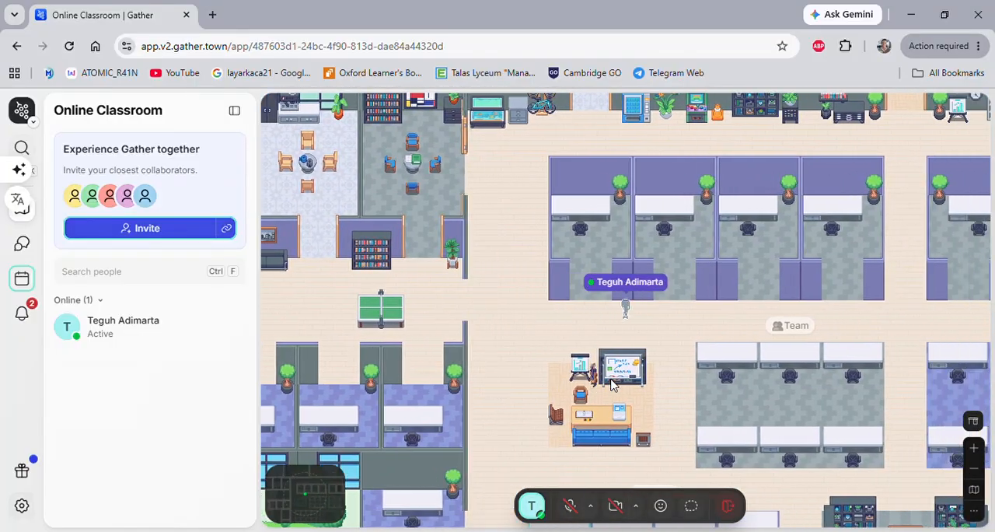
Walk the avatar along the private desks and up the central aisle into the Auditorium.
{"action": "key", "text": "Right"}
{"action": "key", "text": "Right"}
{"action": "key", "text": "Right"}
{"action": "key", "text": "Right"}
{"action": "key", "text": "Right"}
{"action": "key", "text": "Up"}
{"action": "key", "text": "Up"}
{"action": "key", "text": "Up"}
{"action": "key", "text": "Up"}
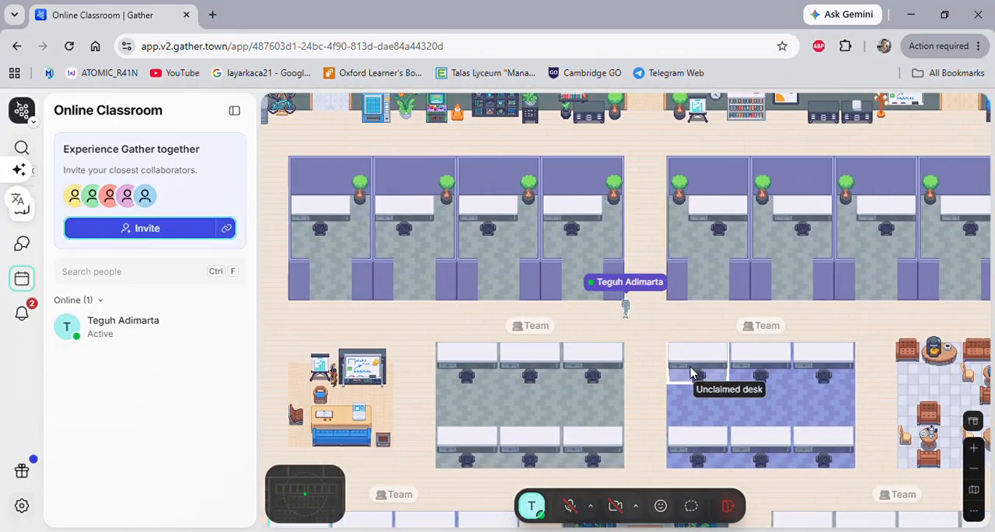
{"action": "key", "text": "Up"}
{"action": "key", "text": "Up"}
{"action": "key", "text": "Up"}
{"action": "key", "text": "Up"}
{"action": "key", "text": "Up"}
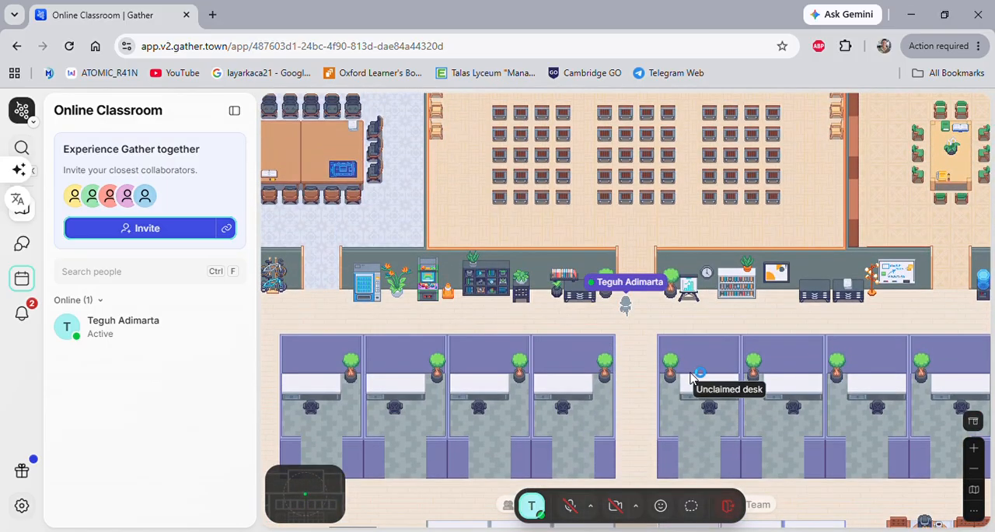
{"action": "key", "text": "Up"}
{"action": "key", "text": "Up"}
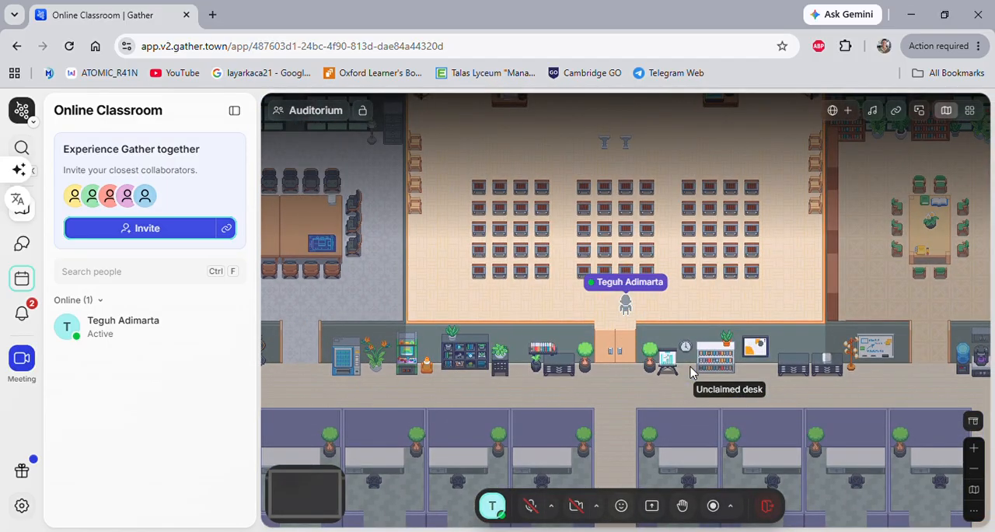
Walk the avatar out of the Auditorium and along the upper corridor to the refrigerator and coffee counter.
{"action": "key", "text": "Down"}
{"action": "key", "text": "Down"}
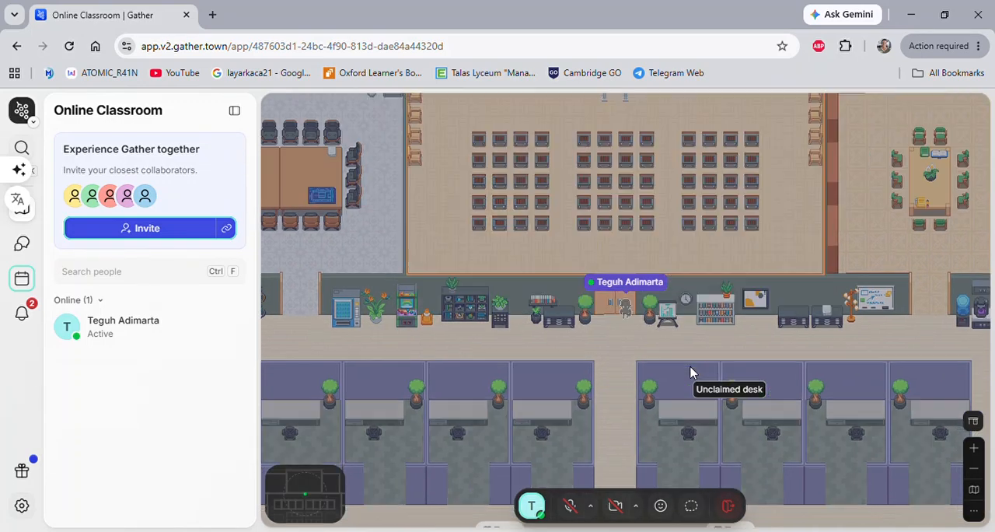
{"action": "key", "text": "Right"}
{"action": "key", "text": "Right"}
{"action": "key", "text": "Right"}
{"action": "key", "text": "Right"}
{"action": "key", "text": "Right"}
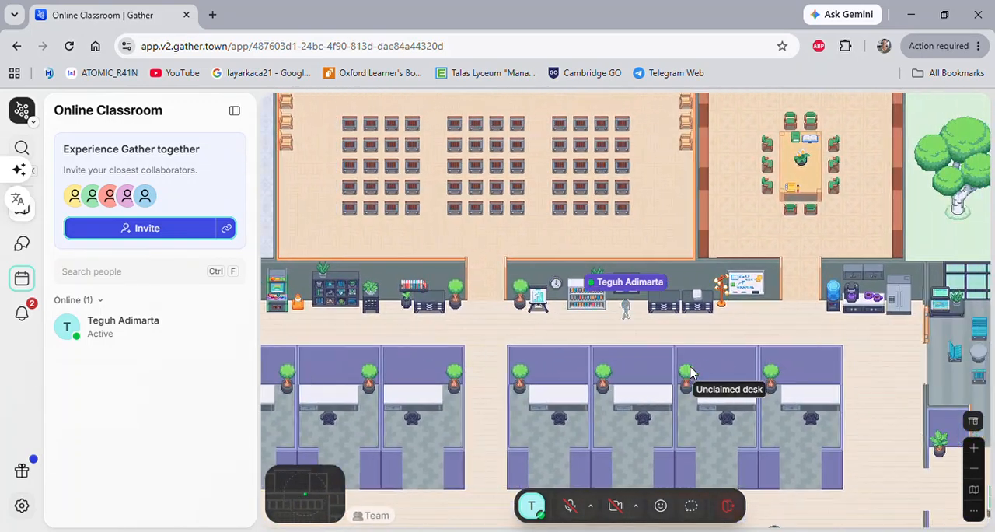
{"action": "key", "text": "Right"}
{"action": "key", "text": "Right"}
{"action": "key", "text": "Right"}
{"action": "key", "text": "Right"}
{"action": "key", "text": "Right"}
{"action": "key", "text": "Right"}
{"action": "key", "text": "Right"}
{"action": "key", "text": "Right"}
{"action": "key", "text": "Up"}
{"action": "key", "text": "Up"}
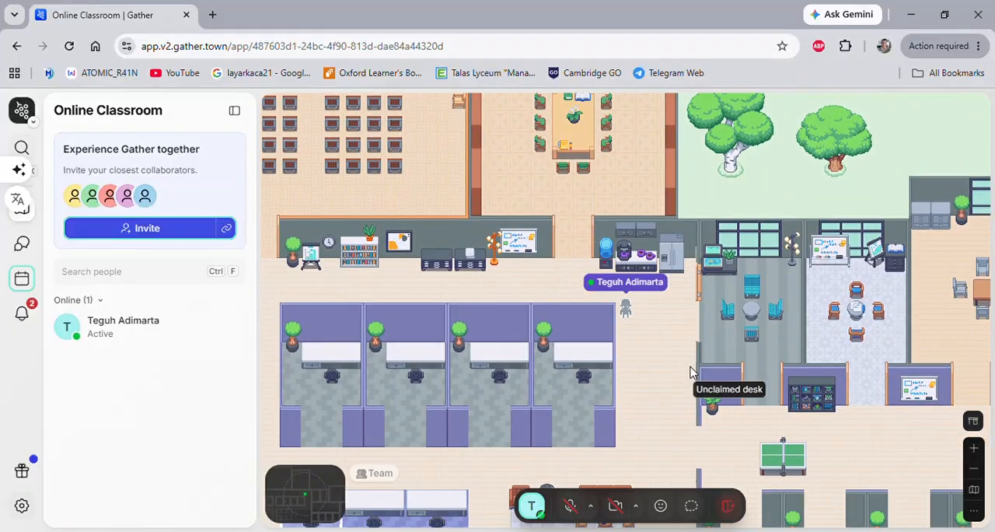
Walk the avatar down into the east wing, past its ping-pong table, to the whiteboard between the meeting room entrances.
{"action": "key", "text": "Down"}
{"action": "key", "text": "Down"}
{"action": "key", "text": "Down"}
{"action": "key", "text": "Down"}
{"action": "key", "text": "Down"}
{"action": "key", "text": "Right"}
{"action": "key", "text": "Right"}
{"action": "key", "text": "Right"}
{"action": "key", "text": "Right"}
{"action": "key", "text": "Right"}
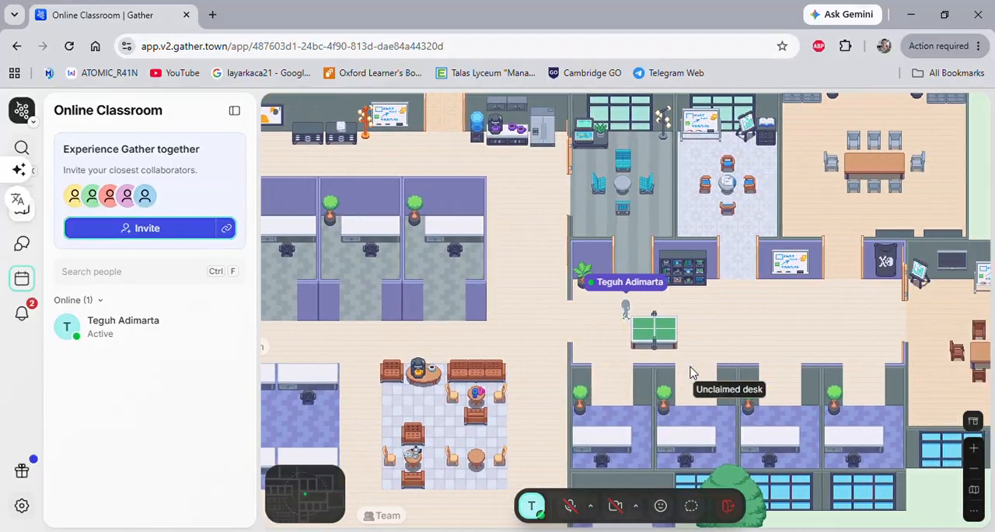
{"action": "key", "text": "Up"}
{"action": "key", "text": "Right"}
{"action": "key", "text": "Right"}
{"action": "key", "text": "Right"}
{"action": "key", "text": "Right"}
{"action": "key", "text": "Right"}
{"action": "key", "text": "Right"}
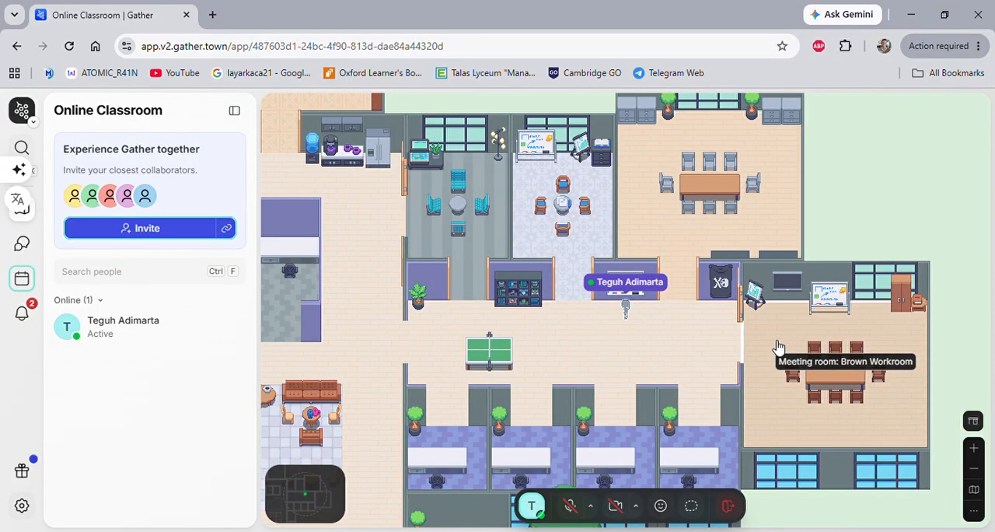
Walk the avatar along the east wing corridor and into the Brown Workroom.
{"action": "key", "text": "Down"}
{"action": "key", "text": "Down"}
{"action": "key", "text": "Right"}
{"action": "key", "text": "Right"}
{"action": "key", "text": "Right"}
{"action": "key", "text": "Right"}
{"action": "key", "text": "Right"}
{"action": "key", "text": "Right"}
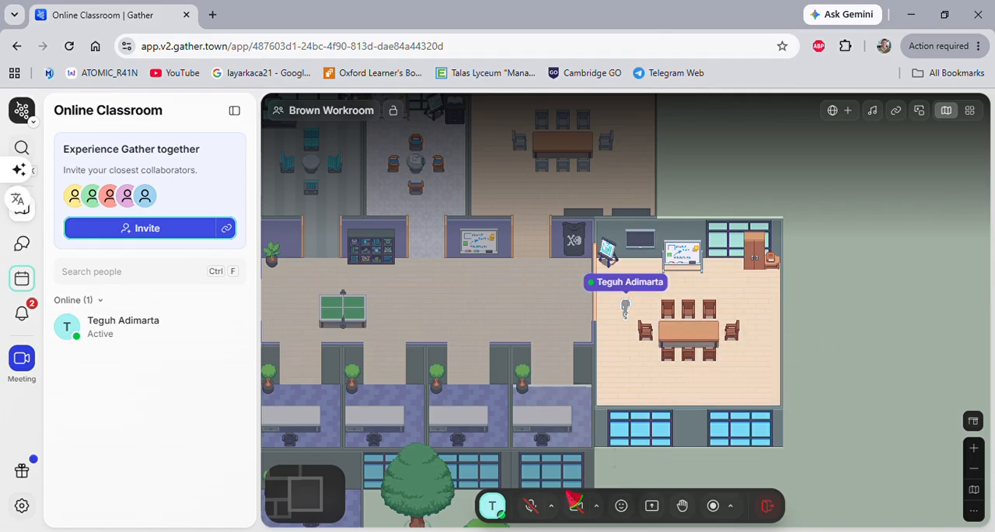
Turn on the camera in the Brown Workroom, then unmute, mute and unmute the microphone again.
{"action": "left_click", "coordinate": [576, 506]}
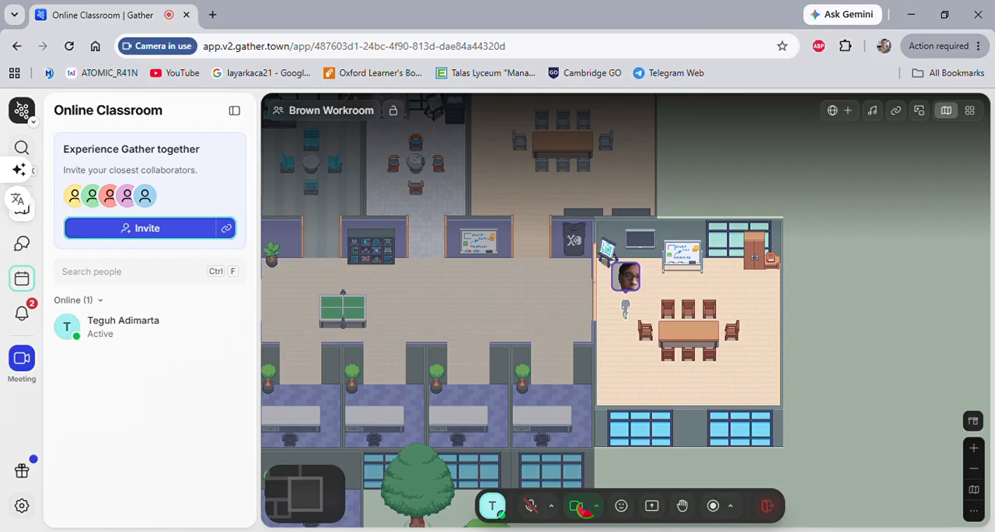
{"action": "left_click", "coordinate": [532, 506]}
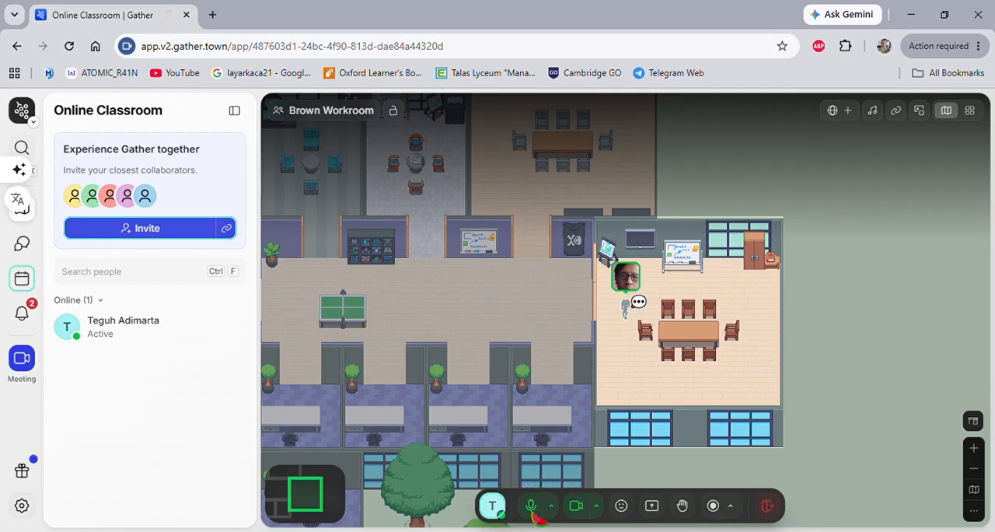
{"action": "left_click", "coordinate": [532, 506]}
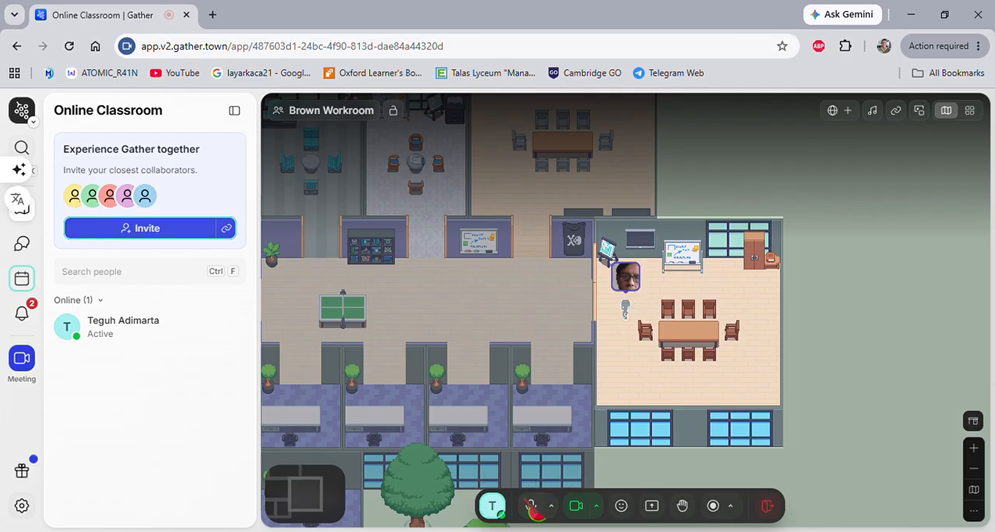
{"action": "left_click", "coordinate": [531, 506]}
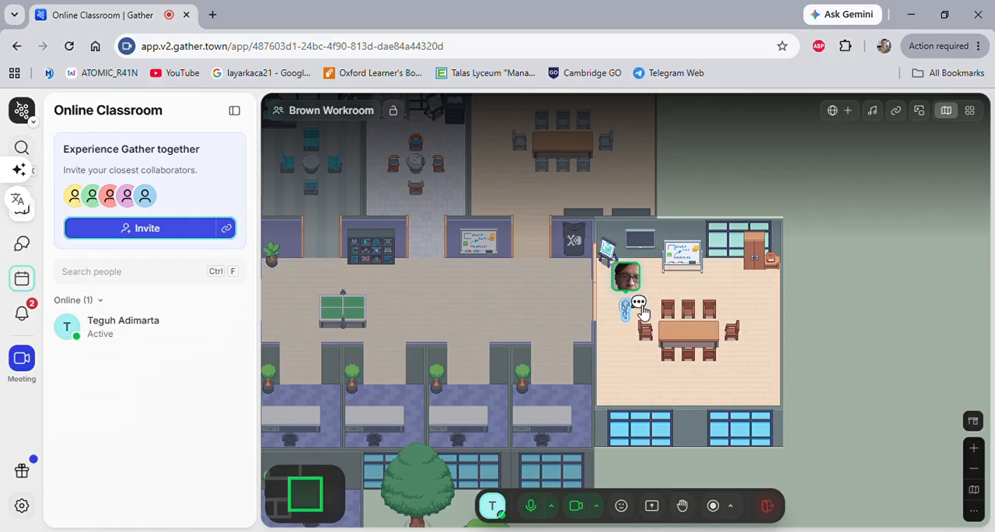
Move the avatar a short distance within the Brown Workroom and mute the microphone.
{"action": "key", "text": "Down"}
{"action": "key", "text": "Up"}
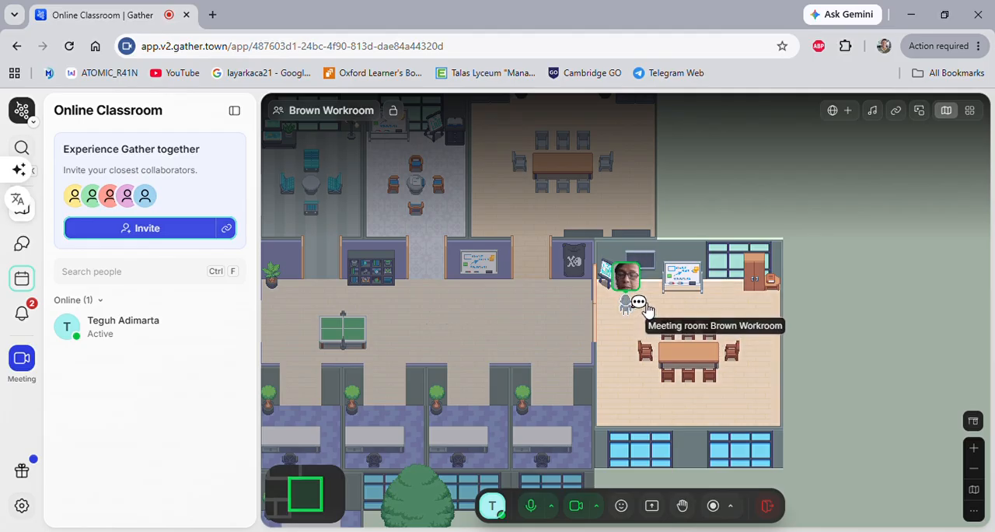
{"action": "left_click", "coordinate": [532, 506]}
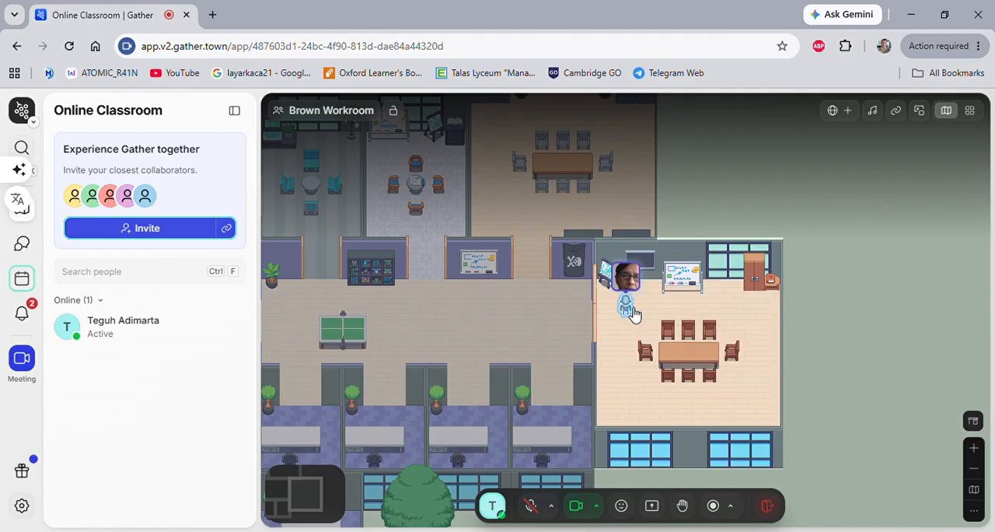
Walk the avatar out of the Brown Workroom and through the double doors into the Grey Workroom.
{"action": "key", "text": "Down"}
{"action": "key", "text": "Down"}
{"action": "key", "text": "Up"}
{"action": "key", "text": "Left"}
{"action": "key", "text": "Left"}
{"action": "key", "text": "Left"}
{"action": "key", "text": "Left"}
{"action": "key", "text": "Left"}
{"action": "key", "text": "Up"}
{"action": "key", "text": "Up"}
{"action": "key", "text": "Up"}
{"action": "key", "text": "Up"}
{"action": "key", "text": "Up"}
{"action": "key", "text": "Up"}
{"action": "key", "text": "Up"}
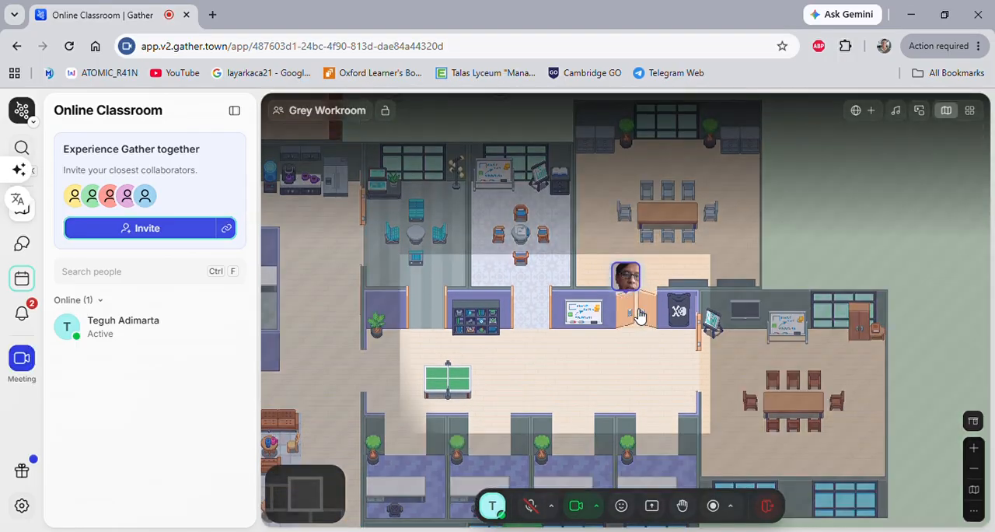
{"action": "key", "text": "Up"}
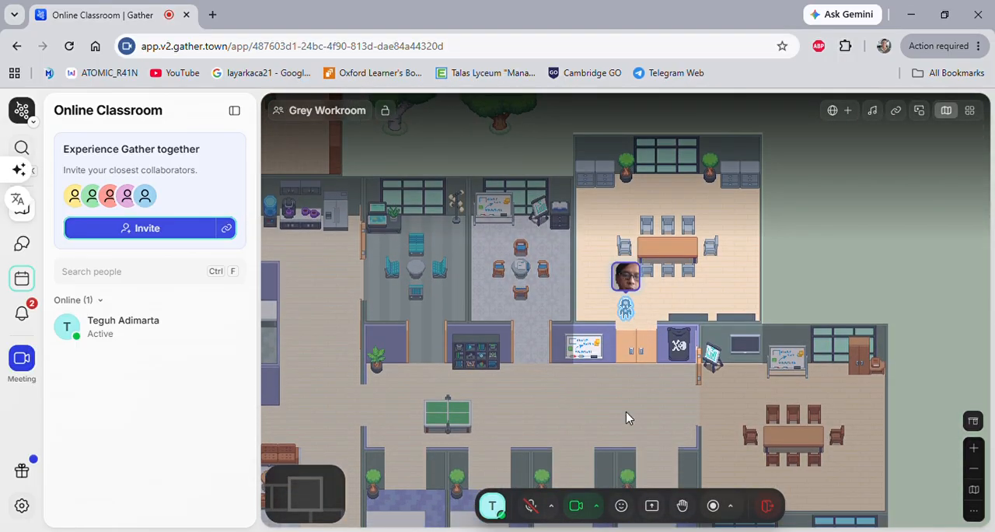
Turn off the camera and walk the avatar out of the Grey Workroom into the corridor near the ping-pong table.
{"action": "left_click", "coordinate": [577, 506]}
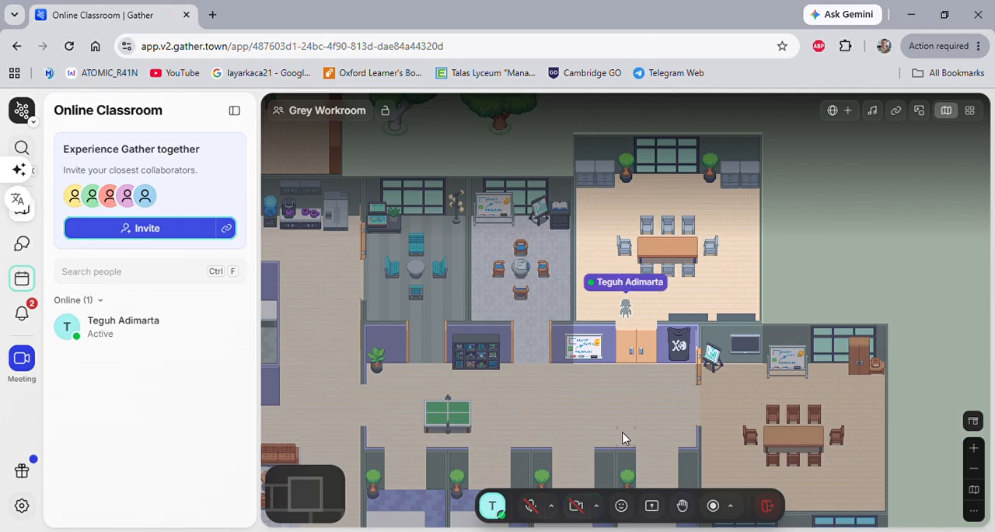
{"action": "key", "text": "Right"}
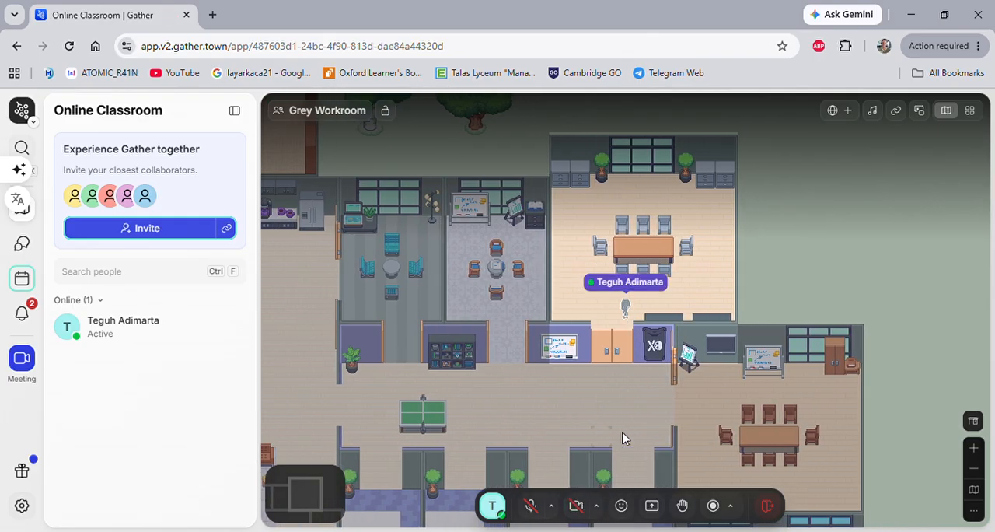
{"action": "key", "text": "Down"}
{"action": "key", "text": "Down"}
{"action": "key", "text": "Down"}
Walk the avatar up to the small white-floored meeting room beside the bookshelf and back into the corridor.
{"action": "key", "text": "Down"}
{"action": "key", "text": "Down"}
{"action": "key", "text": "Left"}
{"action": "key", "text": "Left"}
{"action": "key", "text": "Left"}
{"action": "key", "text": "Left"}
{"action": "key", "text": "Left"}
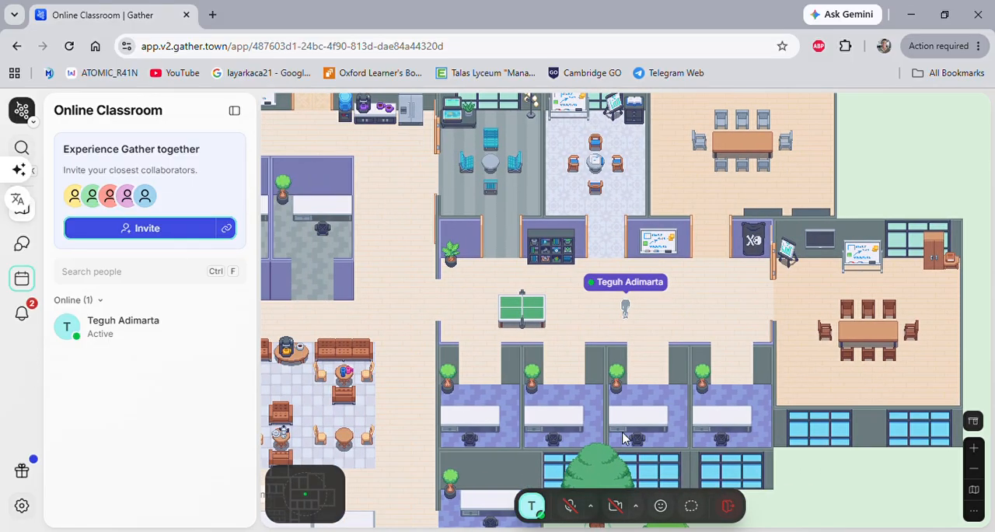
{"action": "key", "text": "Up"}
{"action": "key", "text": "Up"}
{"action": "key", "text": "Up"}
{"action": "key", "text": "Up"}
{"action": "key", "text": "Up"}
{"action": "key", "text": "Down"}
{"action": "key", "text": "Down"}
{"action": "key", "text": "Down"}
{"action": "key", "text": "Down"}
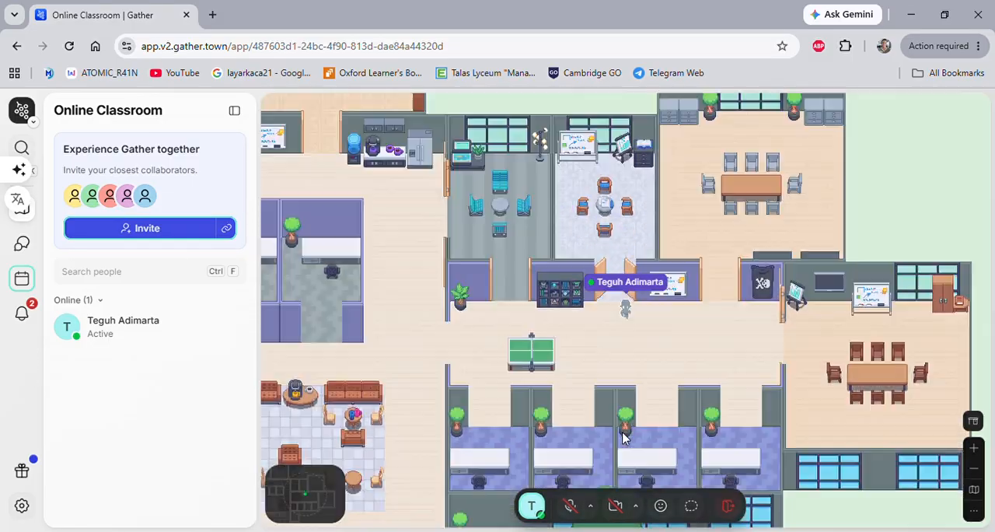
Walk the avatar into the Brown Workroom, move around beside its table, and return to the ping-pong corridor.
{"action": "key", "text": "Right"}
{"action": "key", "text": "Right"}
{"action": "key", "text": "Right"}
{"action": "key", "text": "Right"}
{"action": "key", "text": "Right"}
{"action": "key", "text": "Right"}
{"action": "key", "text": "Right"}
{"action": "key", "text": "Right"}
{"action": "key", "text": "Right"}
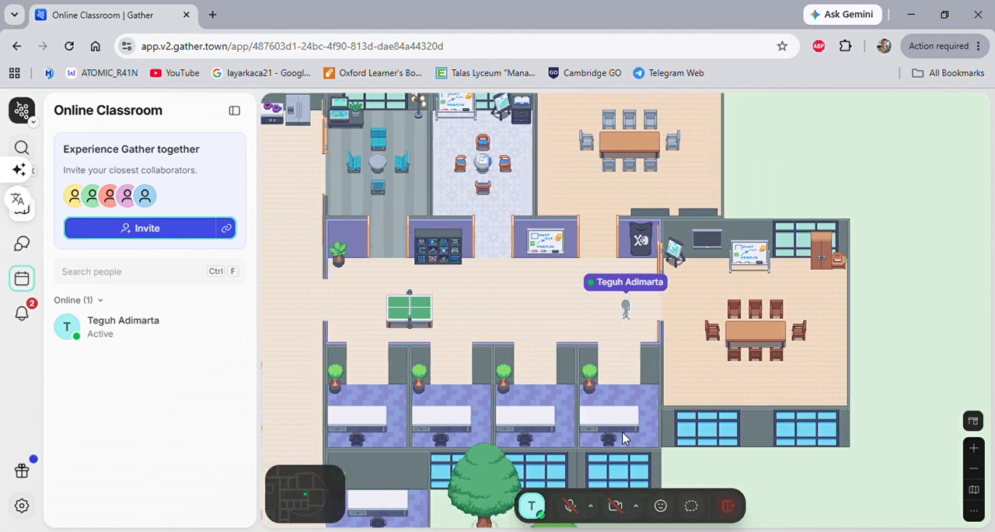
{"action": "key", "text": "Down"}
{"action": "key", "text": "Down"}
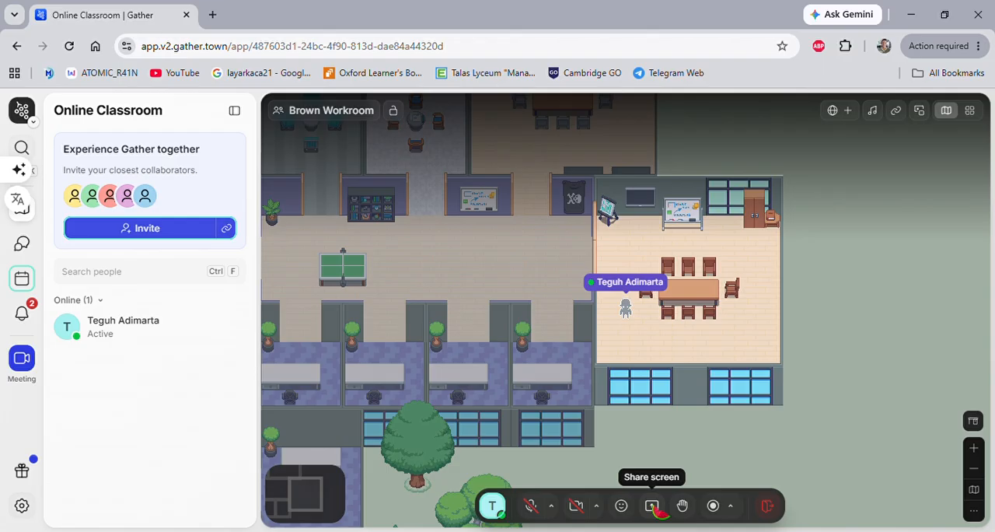
{"action": "key", "text": "Up"}
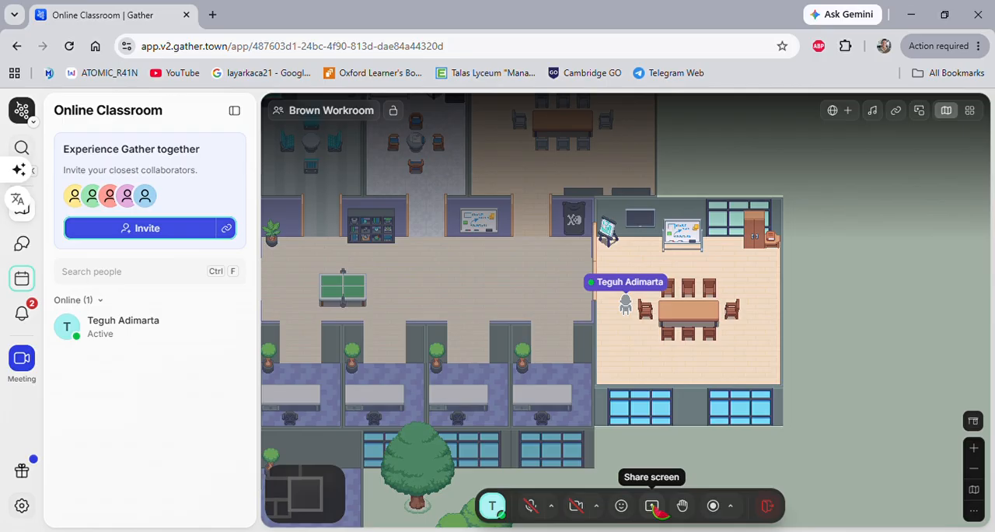
{"action": "key", "text": "Up"}
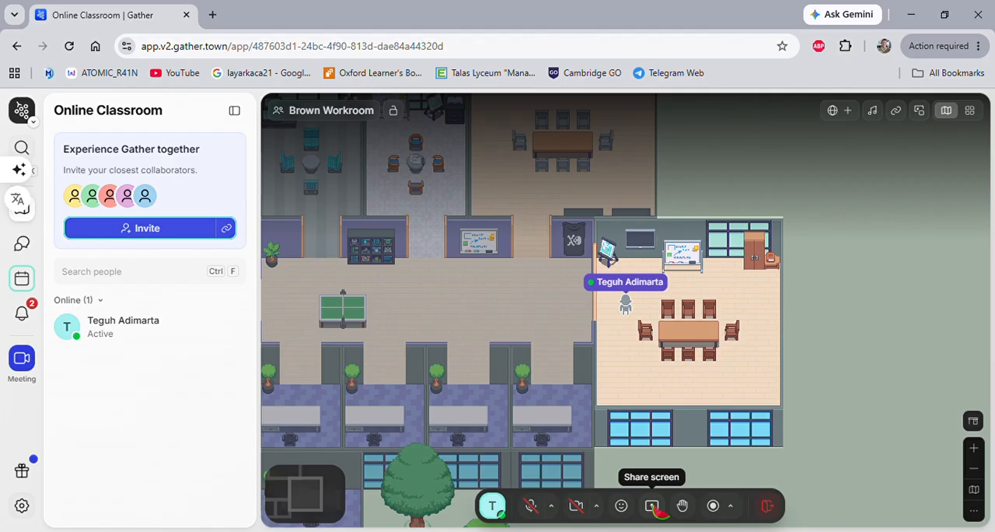
{"action": "key", "text": "Left"}
{"action": "key", "text": "Left"}
{"action": "key", "text": "Left"}
{"action": "key", "text": "Left"}
{"action": "key", "text": "Left"}
{"action": "key", "text": "Left"}
{"action": "key", "text": "Left"}
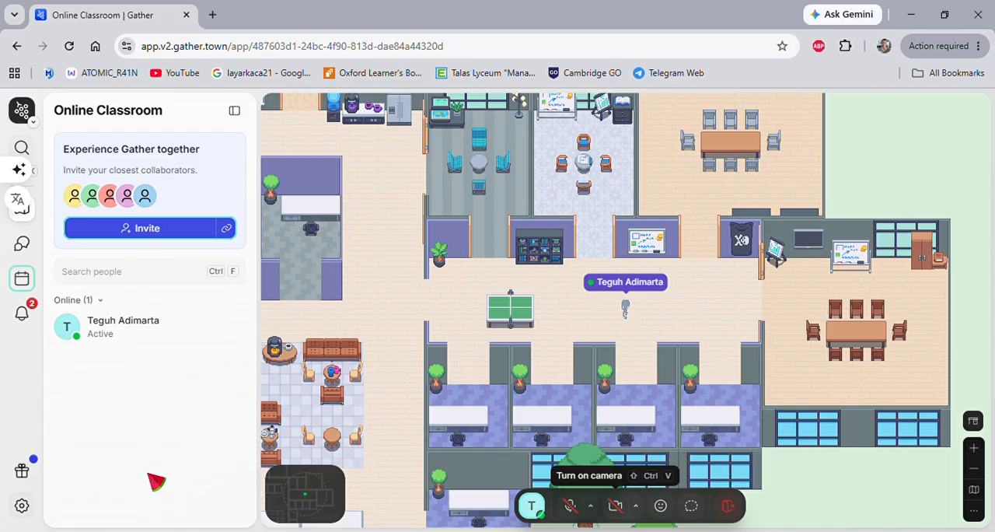
Open the settings and review the Calendar preferences, from auto-busy for external meetings through the smart status keywords.
{"action": "left_click", "coordinate": [22, 506]}
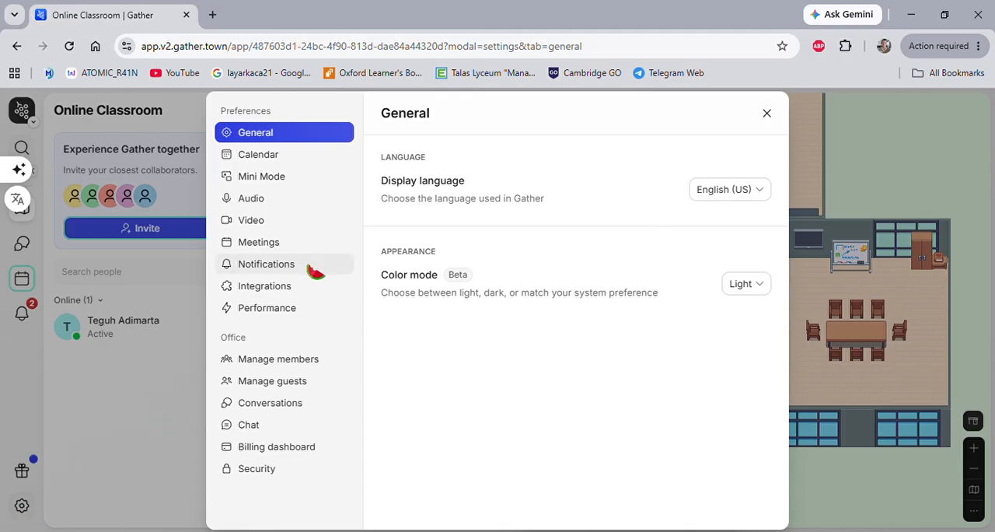
{"action": "left_click", "coordinate": [264, 157]}
{"action": "scroll", "coordinate": [464, 284], "scroll_direction": "down", "scroll_amount": 5}
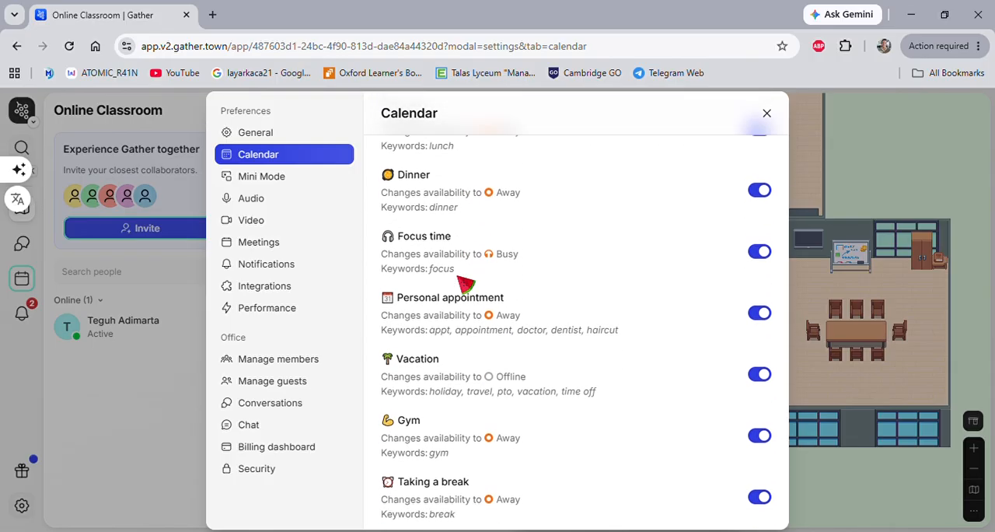
{"action": "scroll", "coordinate": [518, 274], "scroll_direction": "up", "scroll_amount": 1}
{"action": "scroll", "coordinate": [516, 272], "scroll_direction": "up", "scroll_amount": 1}
{"action": "scroll", "coordinate": [517, 272], "scroll_direction": "down", "scroll_amount": 3}
{"action": "scroll", "coordinate": [516, 272], "scroll_direction": "up", "scroll_amount": 5}
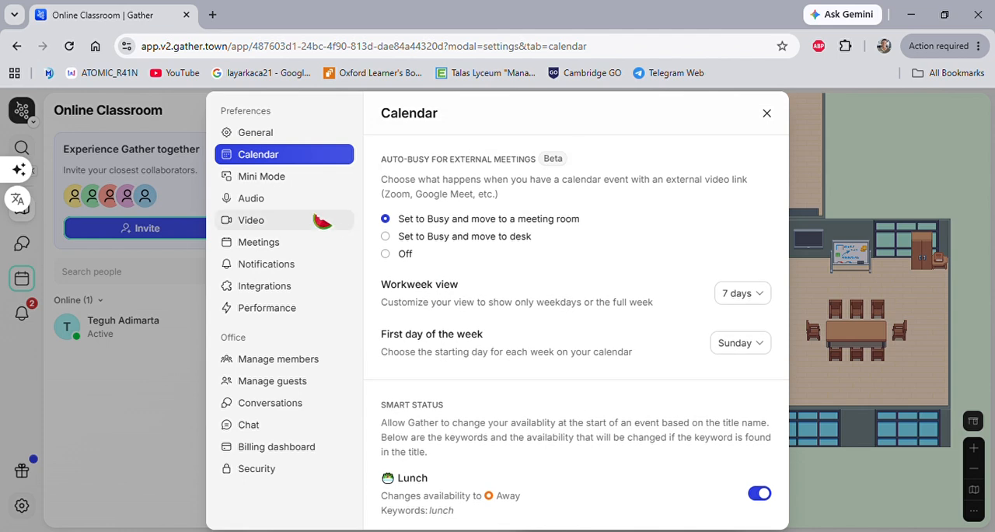
Review the Mini Mode preferences and the Audio preferences, including the microphone and sound options.
{"action": "left_click", "coordinate": [273, 180]}
{"action": "scroll", "coordinate": [493, 257], "scroll_direction": "down", "scroll_amount": 1}
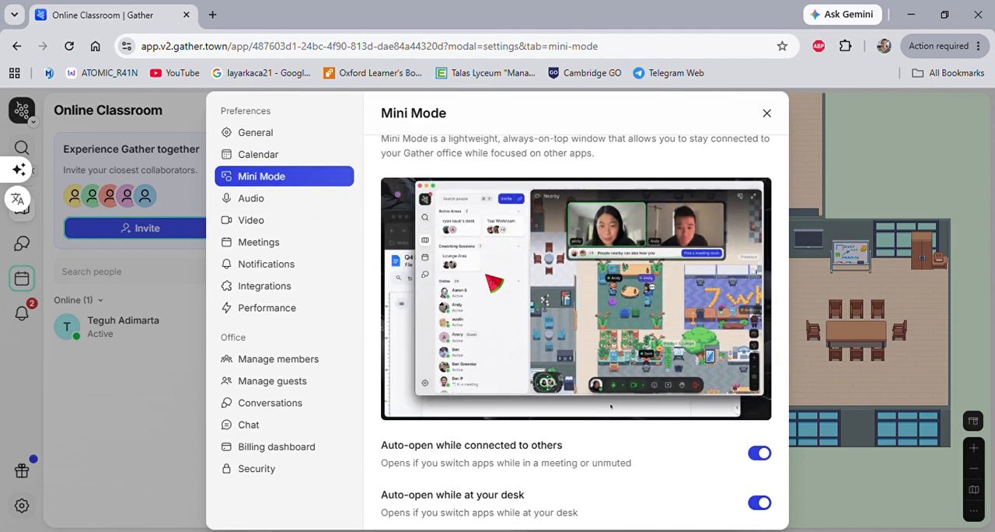
{"action": "scroll", "coordinate": [495, 291], "scroll_direction": "up", "scroll_amount": 1}
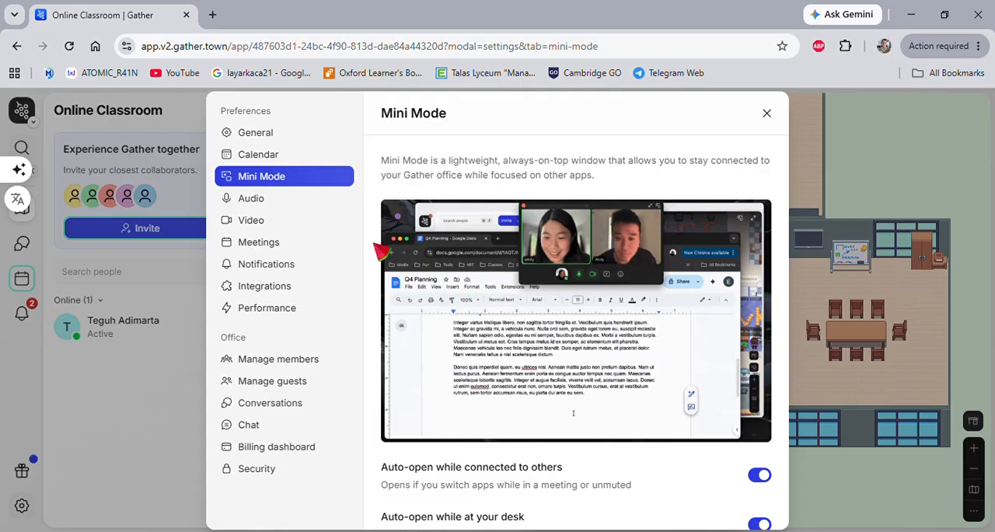
{"action": "left_click", "coordinate": [255, 203]}
{"action": "scroll", "coordinate": [464, 278], "scroll_direction": "down", "scroll_amount": 2}
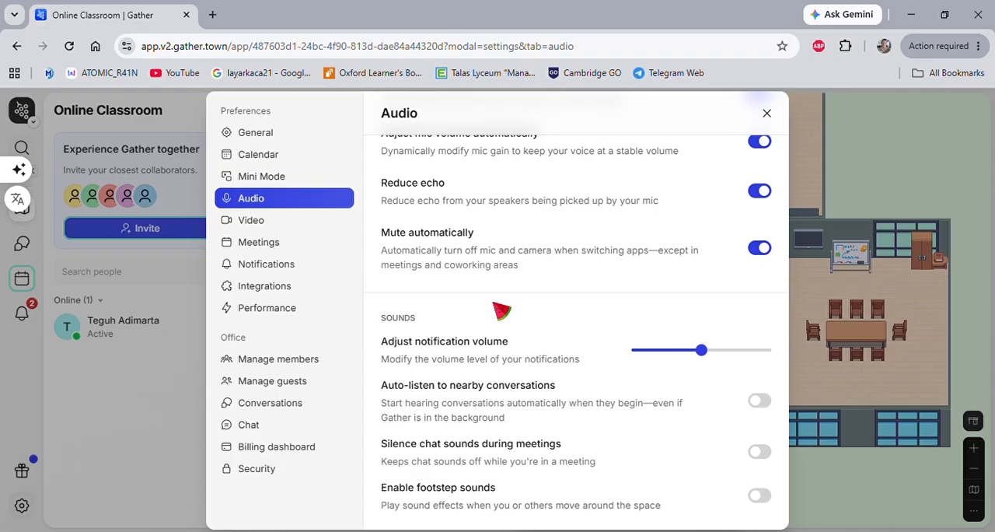
{"action": "scroll", "coordinate": [634, 323], "scroll_direction": "up", "scroll_amount": 2}
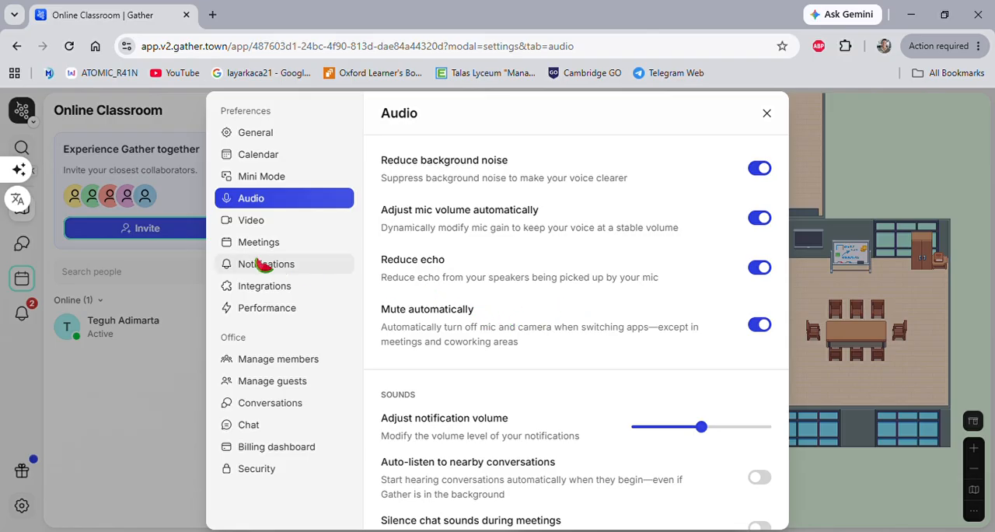
Review the Video preferences and browse the gallery of background effects.
{"action": "left_click", "coordinate": [265, 224]}
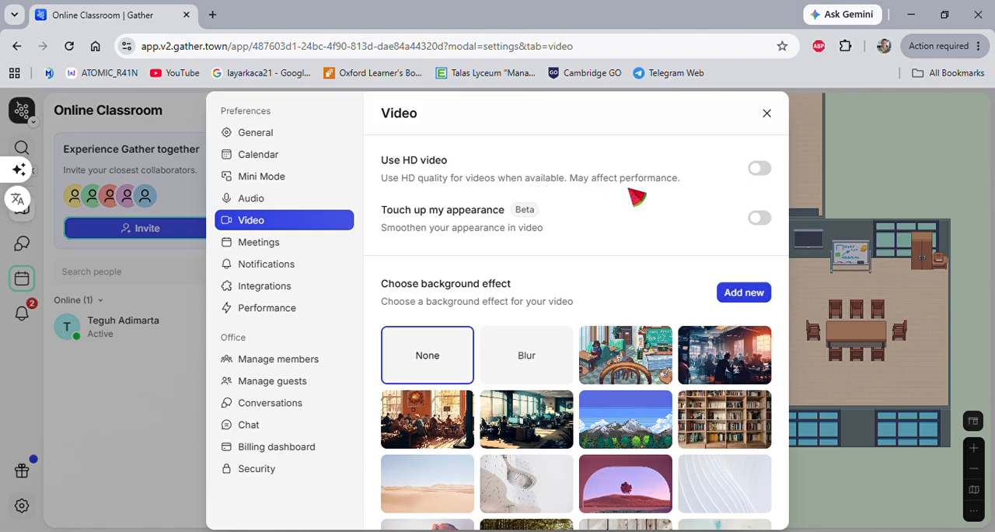
{"action": "scroll", "coordinate": [511, 229], "scroll_direction": "down", "scroll_amount": 3}
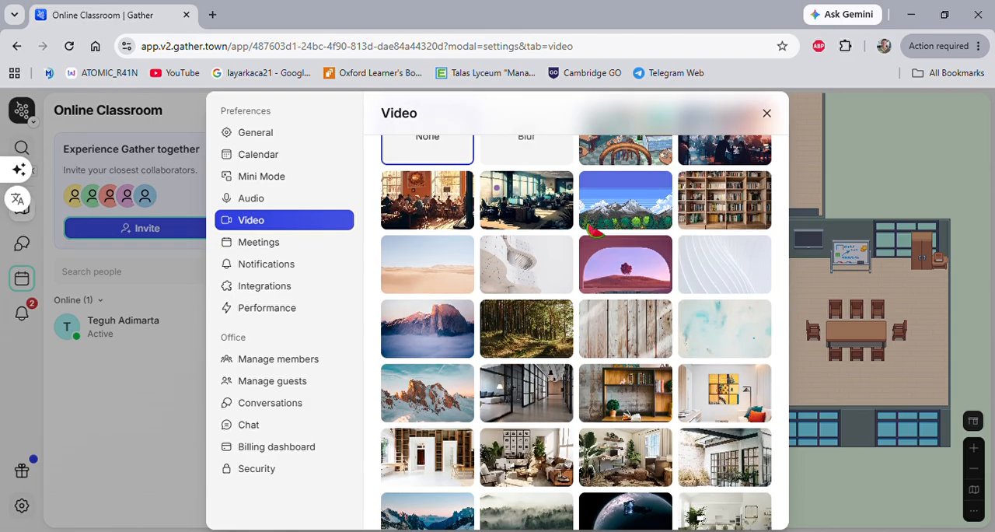
{"action": "scroll", "coordinate": [634, 269], "scroll_direction": "down", "scroll_amount": 4}
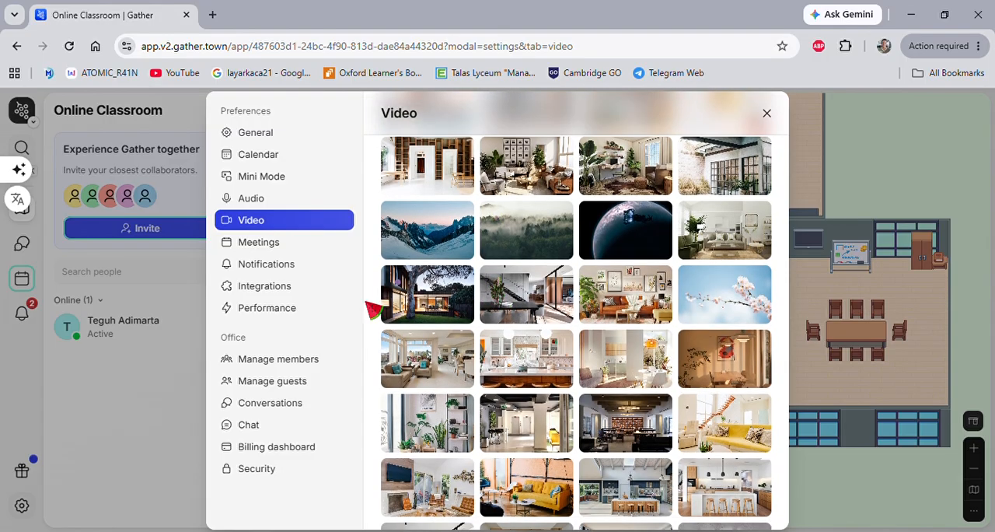
{"action": "scroll", "coordinate": [484, 278], "scroll_direction": "up", "scroll_amount": 1}
In the Meetings preferences, set the maximum people displayed in meeting view to 25 people.
{"action": "left_click", "coordinate": [272, 242]}
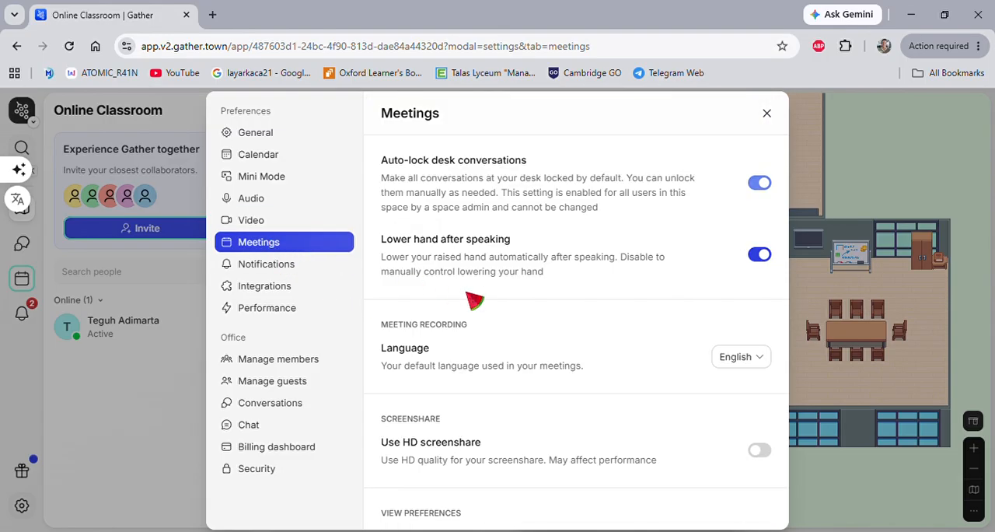
{"action": "scroll", "coordinate": [544, 283], "scroll_direction": "down", "scroll_amount": 1}
{"action": "scroll", "coordinate": [559, 264], "scroll_direction": "down", "scroll_amount": 1}
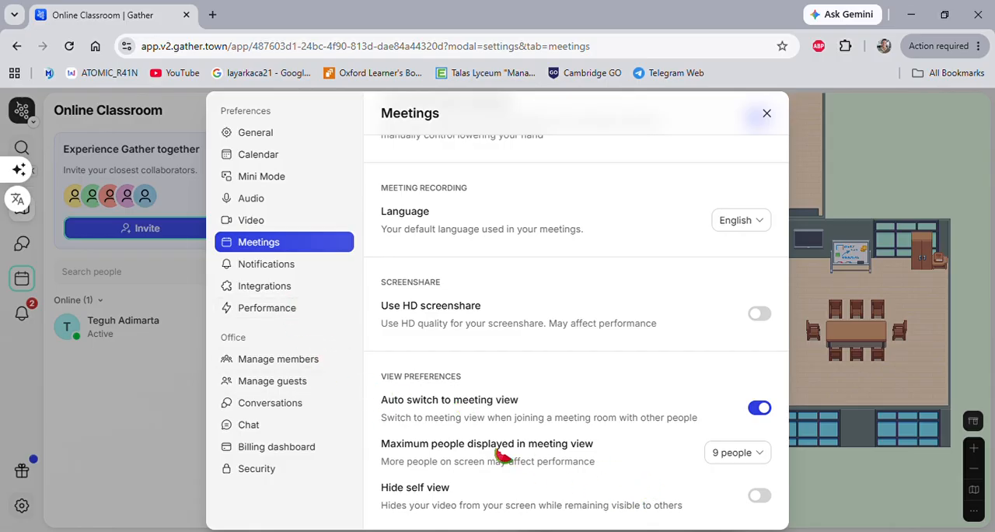
{"action": "left_click", "coordinate": [775, 461]}
{"action": "left_click", "coordinate": [746, 503]}
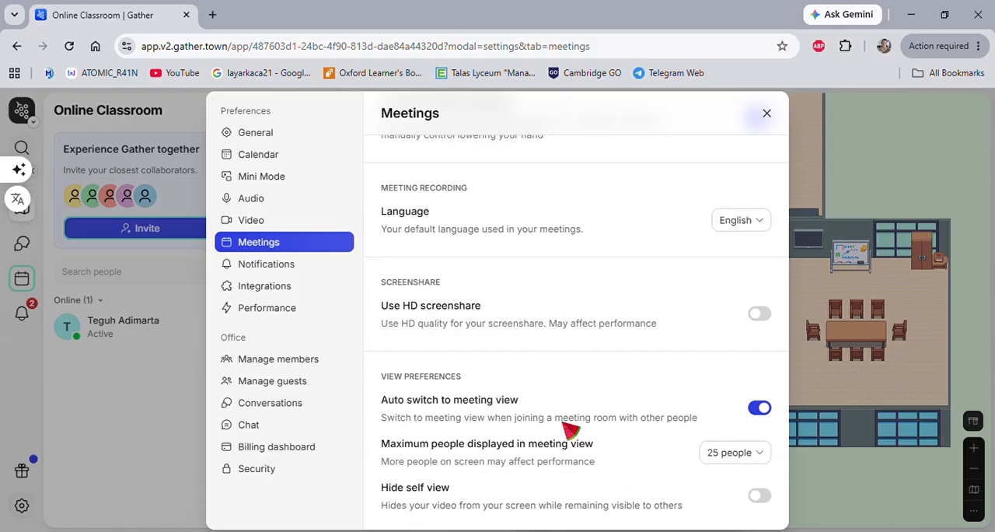
In the Notifications preferences, set chat notifications to play a sound for all new messages.
{"action": "left_click", "coordinate": [266, 265]}
{"action": "scroll", "coordinate": [435, 320], "scroll_direction": "down", "scroll_amount": 1}
{"action": "scroll", "coordinate": [439, 322], "scroll_direction": "down", "scroll_amount": 3}
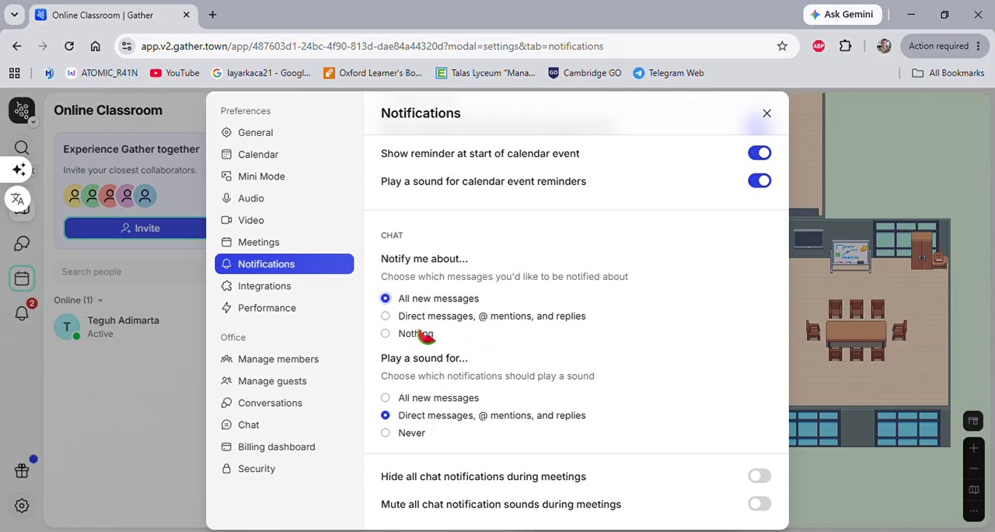
{"action": "left_click", "coordinate": [386, 399]}
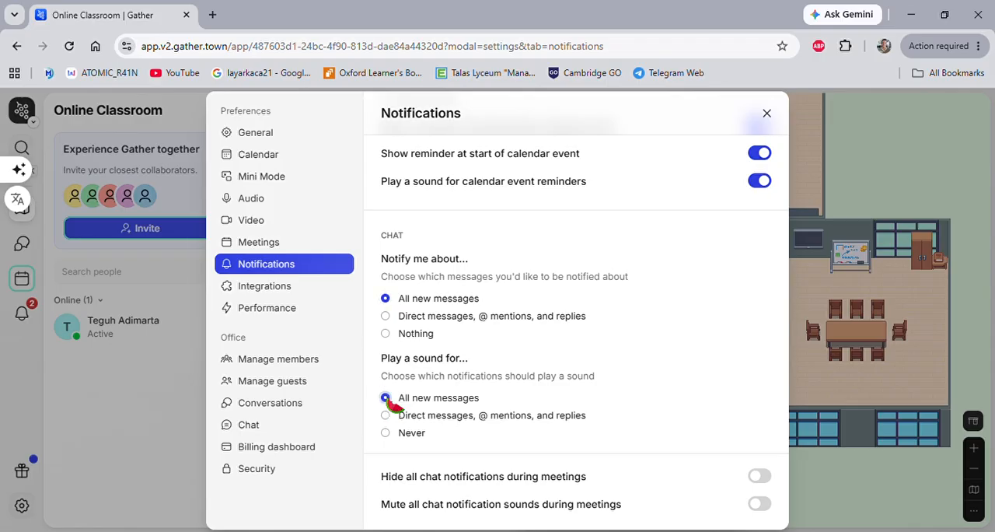
{"action": "scroll", "coordinate": [489, 398], "scroll_direction": "up", "scroll_amount": 3}
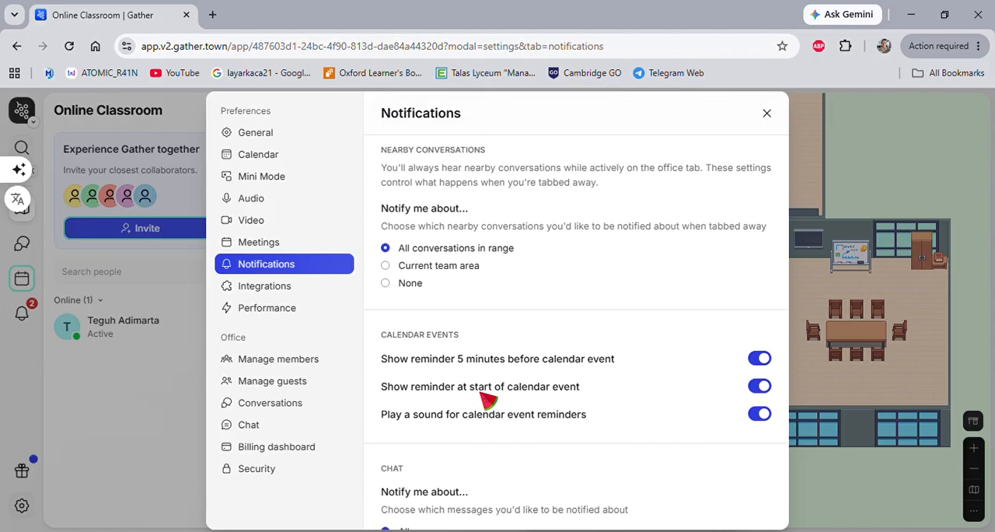
Review the Integrations and Performance preferences, and look at the office member list.
{"action": "left_click", "coordinate": [276, 291]}
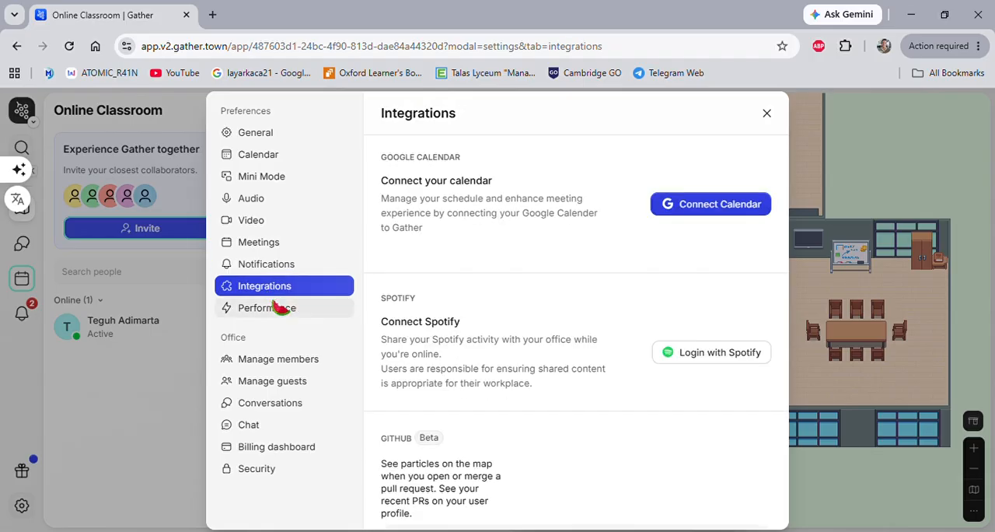
{"action": "scroll", "coordinate": [421, 354], "scroll_direction": "down", "scroll_amount": 2}
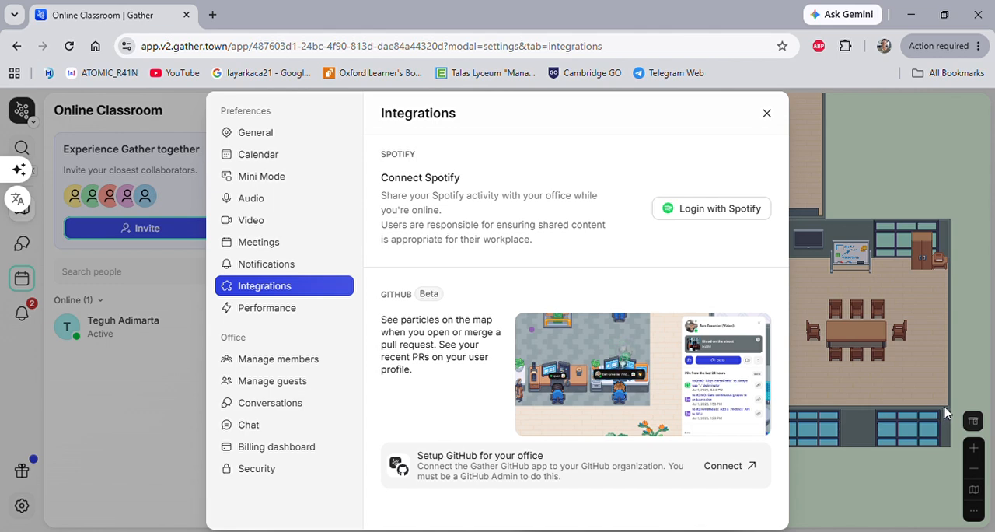
{"action": "left_click", "coordinate": [276, 311]}
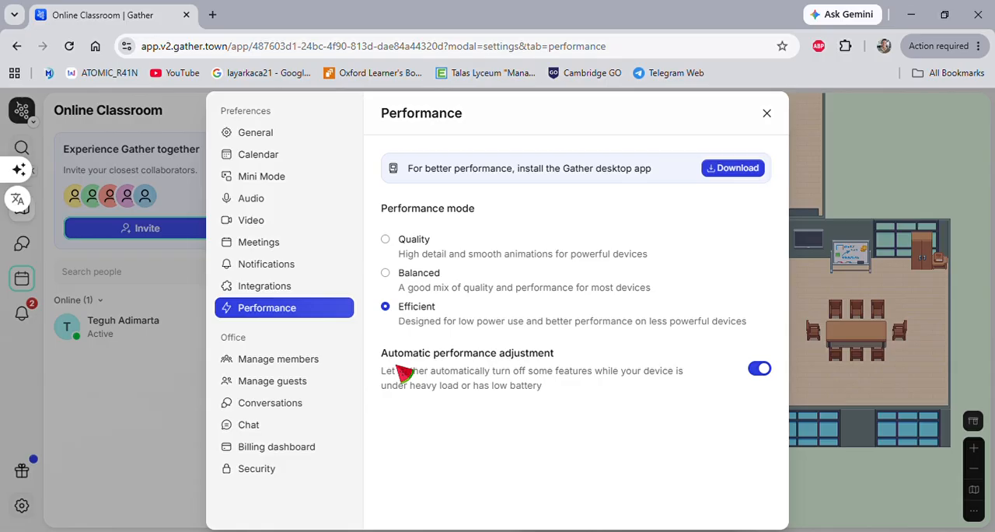
{"action": "left_click", "coordinate": [284, 362]}
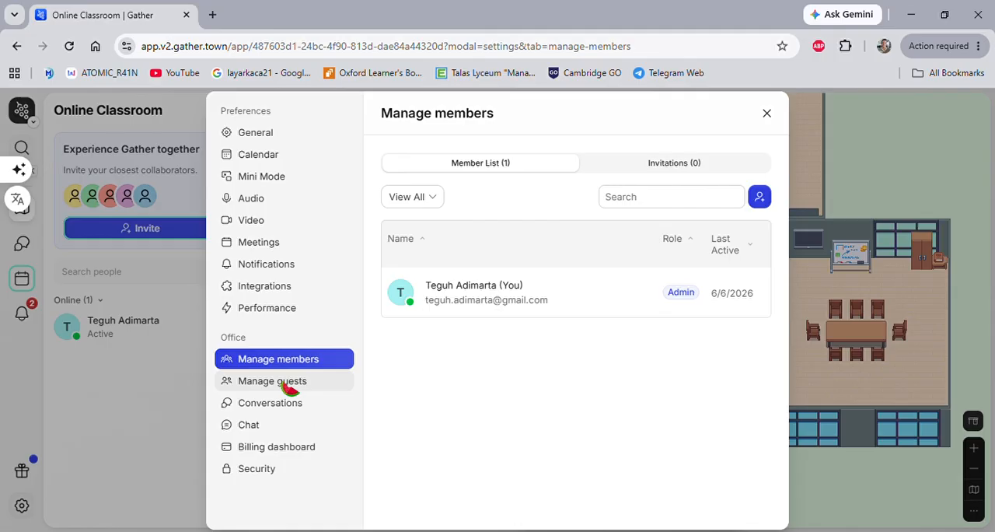
Open the guest invitation from the office's guest management settings and copy the guest invite link.
{"action": "left_click", "coordinate": [289, 388]}
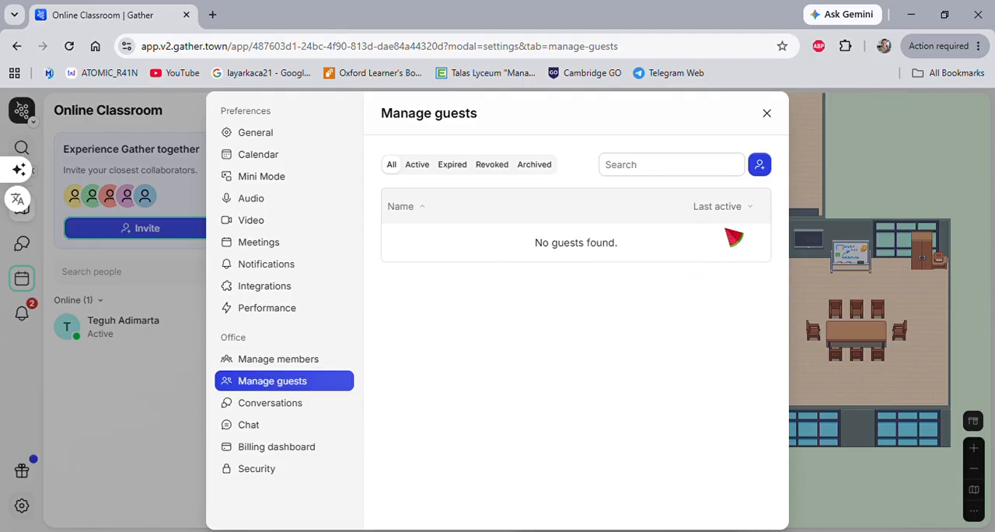
{"action": "left_click", "coordinate": [760, 166]}
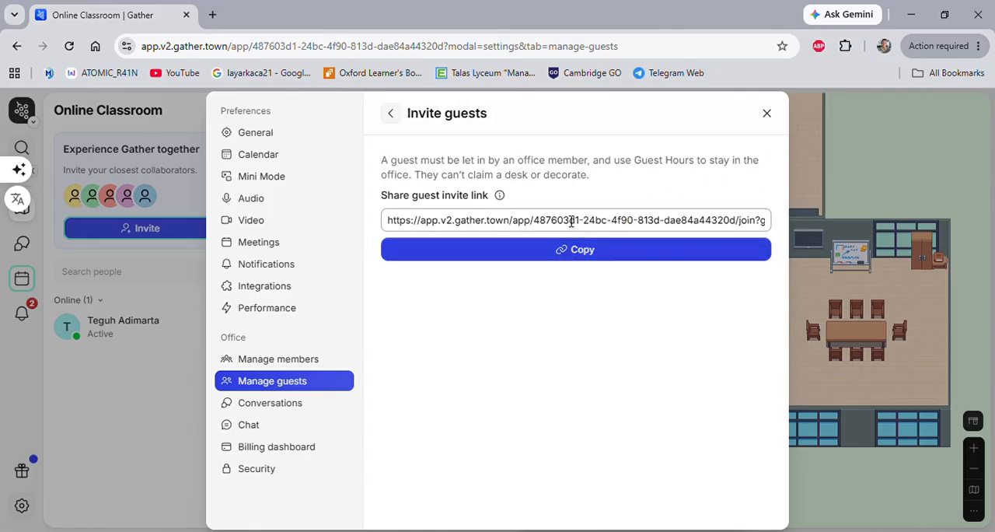
{"action": "left_click", "coordinate": [588, 251]}
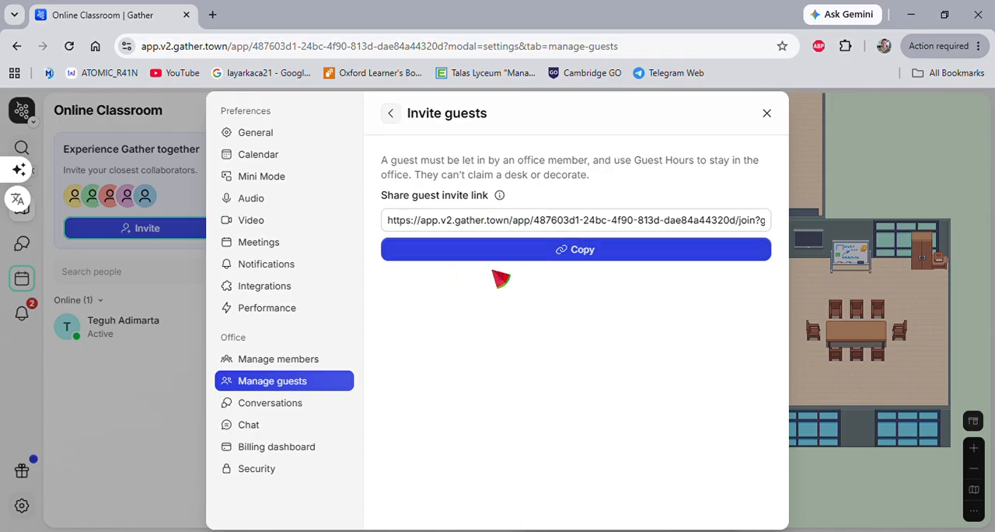
Revisit the member list, then return to the guest invitation and copy its invite link again.
{"action": "left_click", "coordinate": [305, 362]}
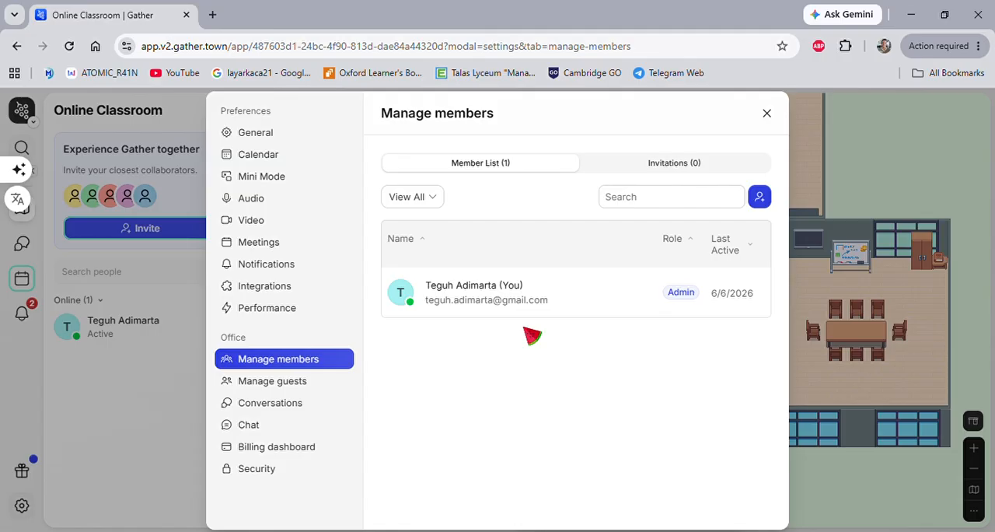
{"action": "left_click", "coordinate": [293, 382]}
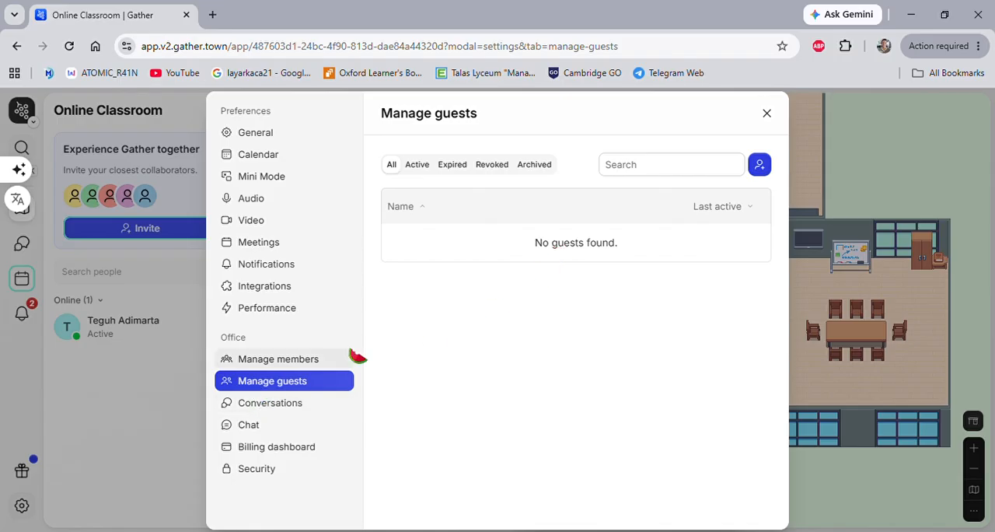
{"action": "left_click", "coordinate": [758, 166]}
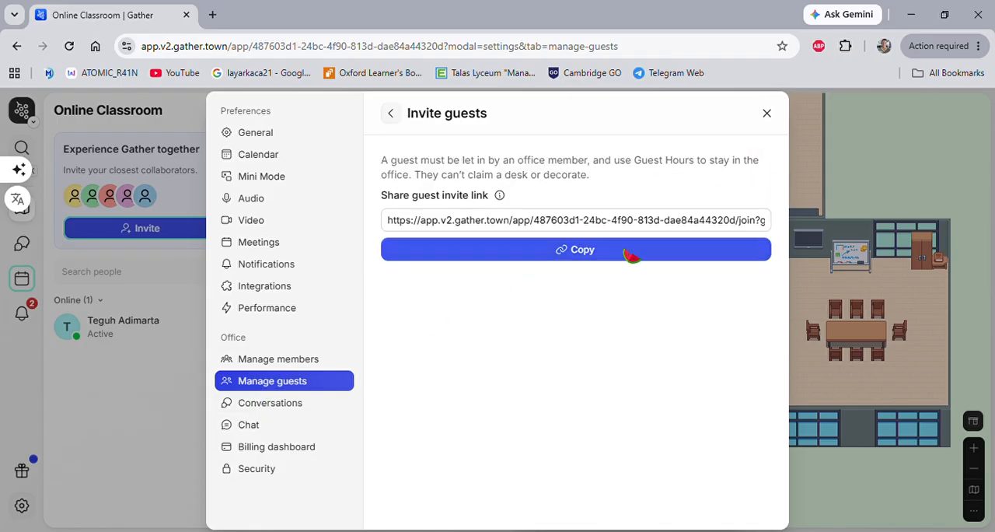
{"action": "left_click", "coordinate": [585, 257]}
Review the office Conversations settings, then turn off Gather chat channels, chat in meetings, Send Nearby in Map View and direct messages.
{"action": "left_click", "coordinate": [269, 405]}
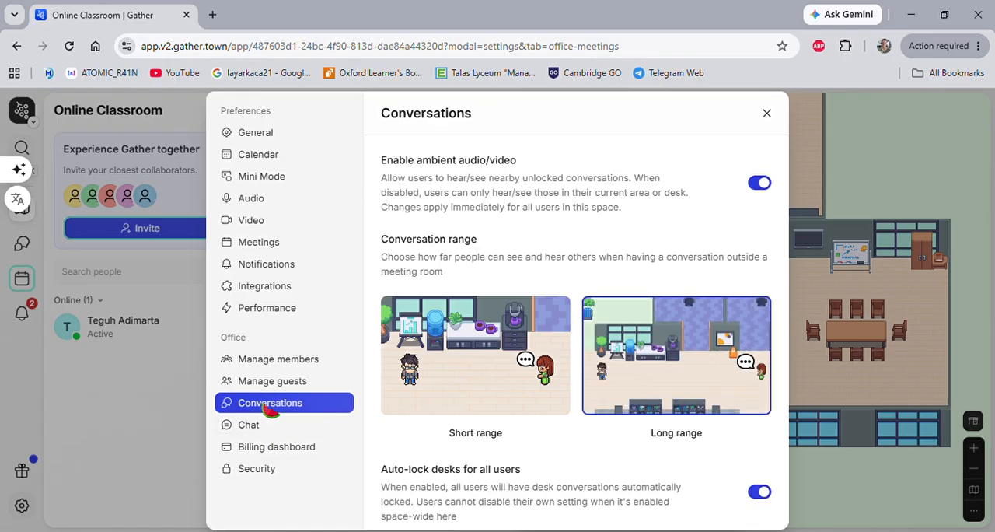
{"action": "scroll", "coordinate": [504, 318], "scroll_direction": "down", "scroll_amount": 1}
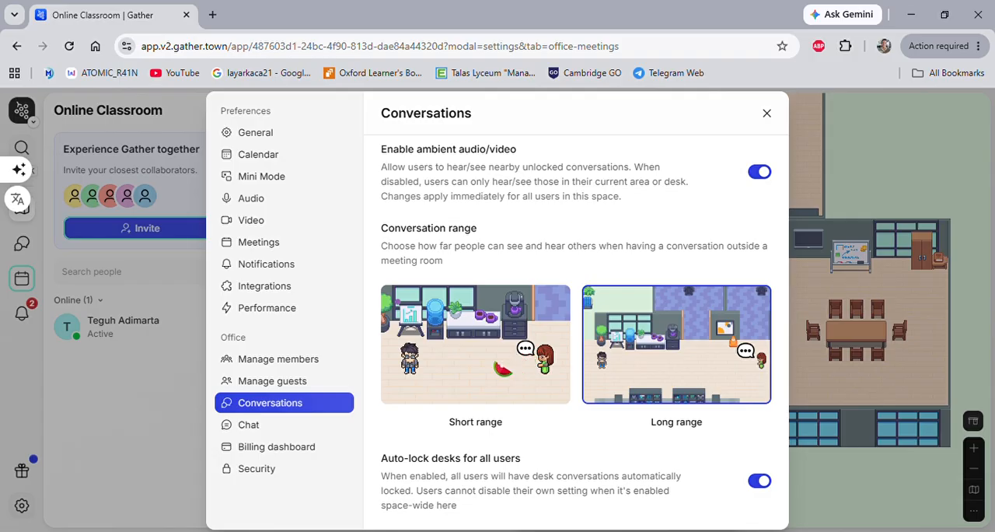
{"action": "left_click", "coordinate": [259, 428]}
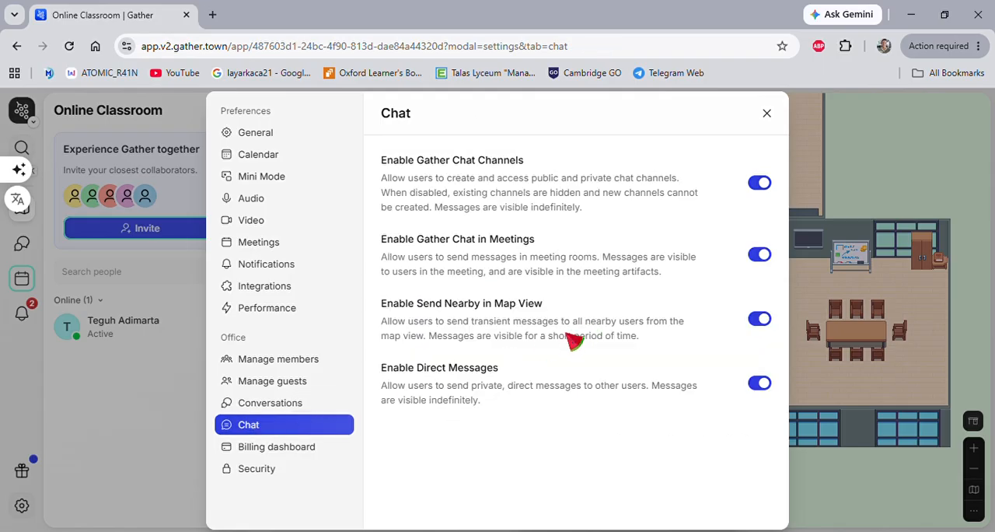
{"action": "left_click", "coordinate": [761, 185]}
{"action": "left_click", "coordinate": [762, 254]}
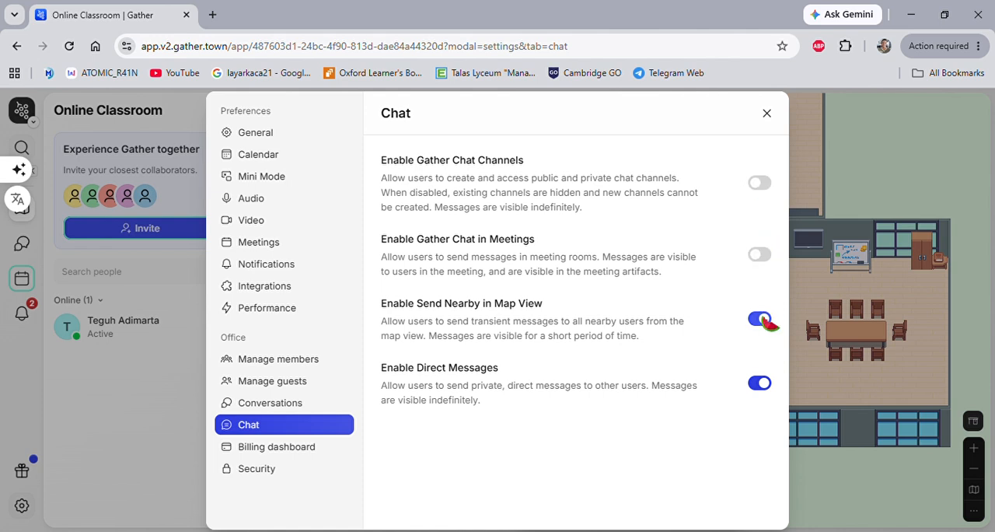
{"action": "left_click", "coordinate": [763, 384]}
{"action": "left_click", "coordinate": [762, 321]}
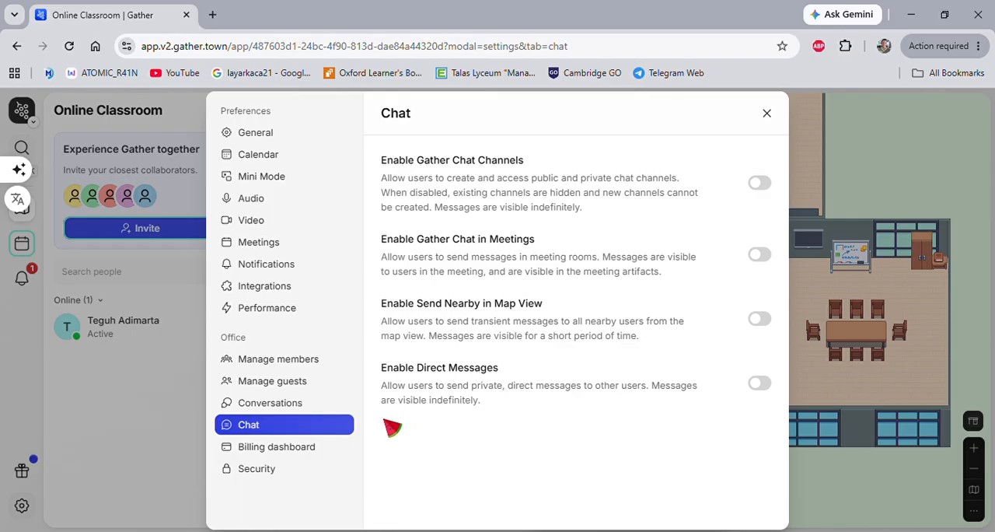
Look at the office Conversations settings again and close the settings.
{"action": "left_click", "coordinate": [266, 410]}
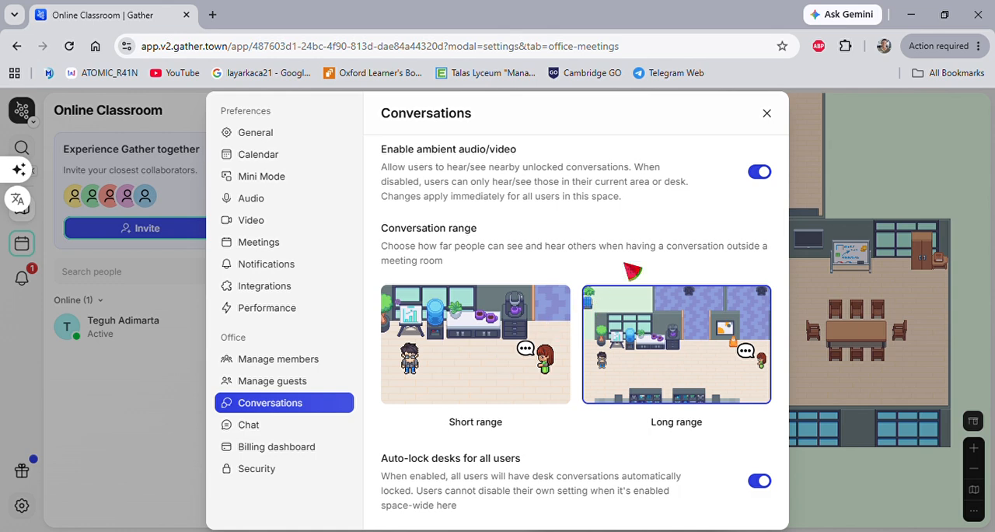
{"action": "left_click", "coordinate": [766, 113]}
Walk the avatar along the corridor to the bookshelf above the ping-pong table and back to below the whiteboard.
{"action": "key", "text": "Left"}
{"action": "key", "text": "Left"}
{"action": "key", "text": "Left"}
{"action": "key", "text": "Up"}
{"action": "key", "text": "Up"}
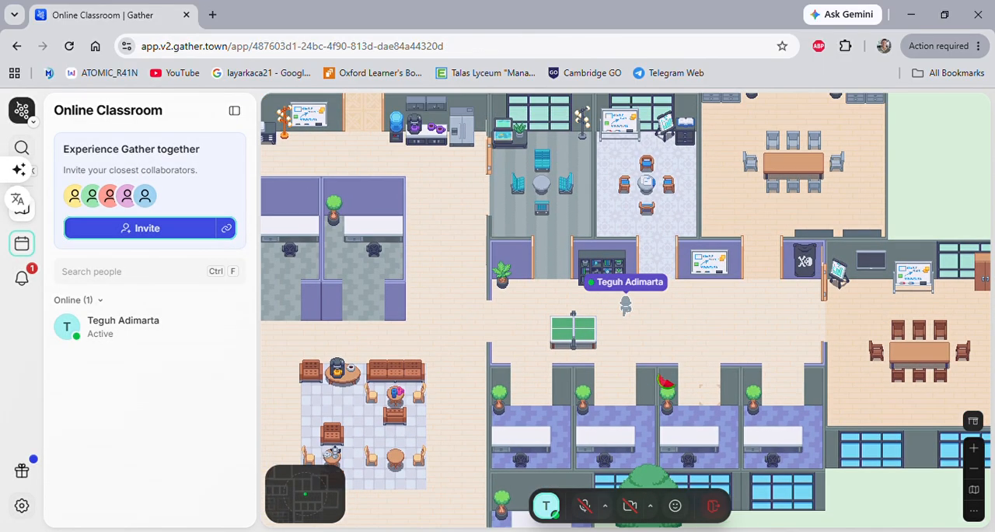
{"action": "key", "text": "Down"}
{"action": "key", "text": "Down"}
{"action": "key", "text": "Right"}
{"action": "key", "text": "Right"}
{"action": "key", "text": "Right"}
{"action": "key", "text": "Right"}
{"action": "key", "text": "Right"}
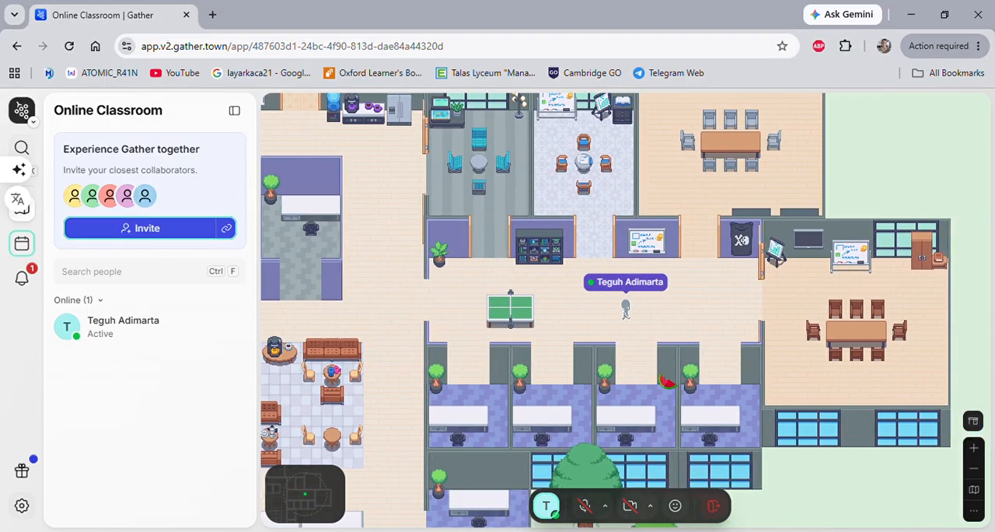
{"action": "key", "text": "Up"}
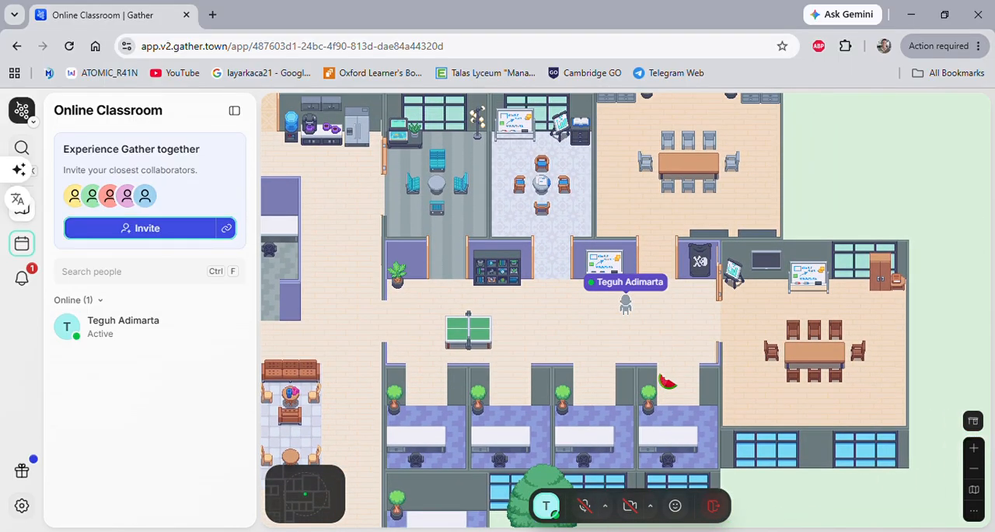
{"action": "key", "text": "Left"}
{"action": "key", "text": "Left"}
{"action": "key", "text": "Left"}
{"action": "key", "text": "Left"}
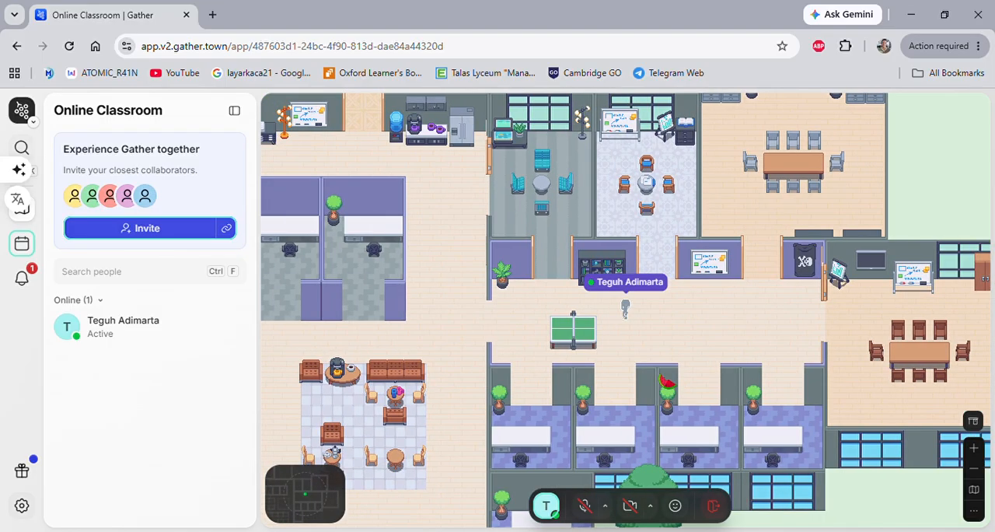
{"action": "key", "text": "Left"}
{"action": "key", "text": "Left"}
{"action": "key", "text": "Left"}
{"action": "key", "text": "Left"}
{"action": "key", "text": "Right"}
{"action": "key", "text": "Right"}
{"action": "key", "text": "Right"}
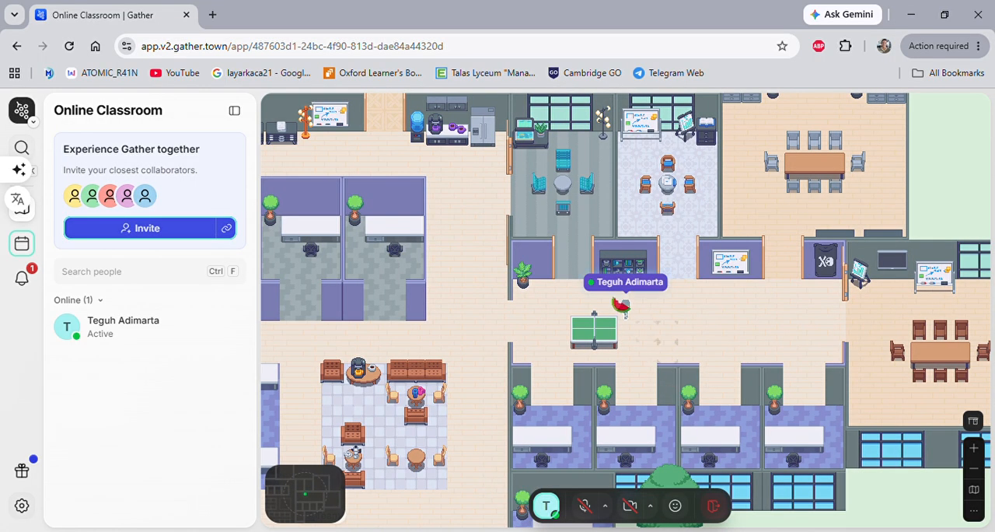
{"action": "key", "text": "Right"}
{"action": "key", "text": "Right"}
{"action": "key", "text": "Right"}
{"action": "key", "text": "Right"}
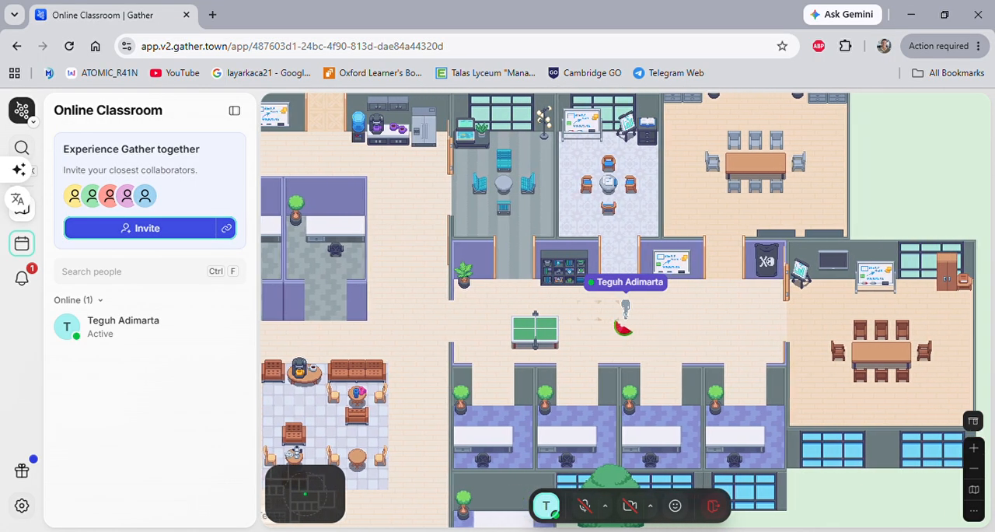
{"action": "key", "text": "Down"}
{"action": "key", "text": "Down"}
{"action": "key", "text": "Up"}
{"action": "key", "text": "Up"}
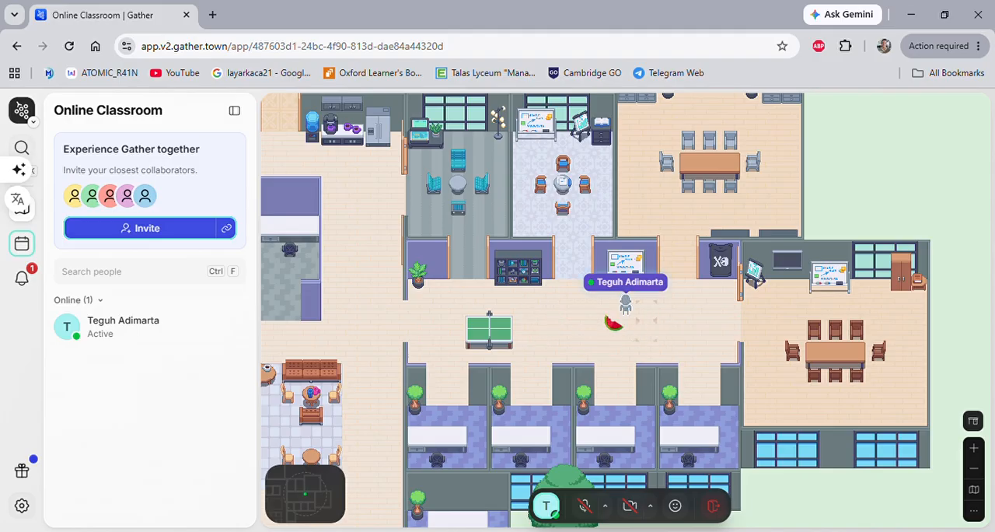
{"action": "key", "text": "Down"}
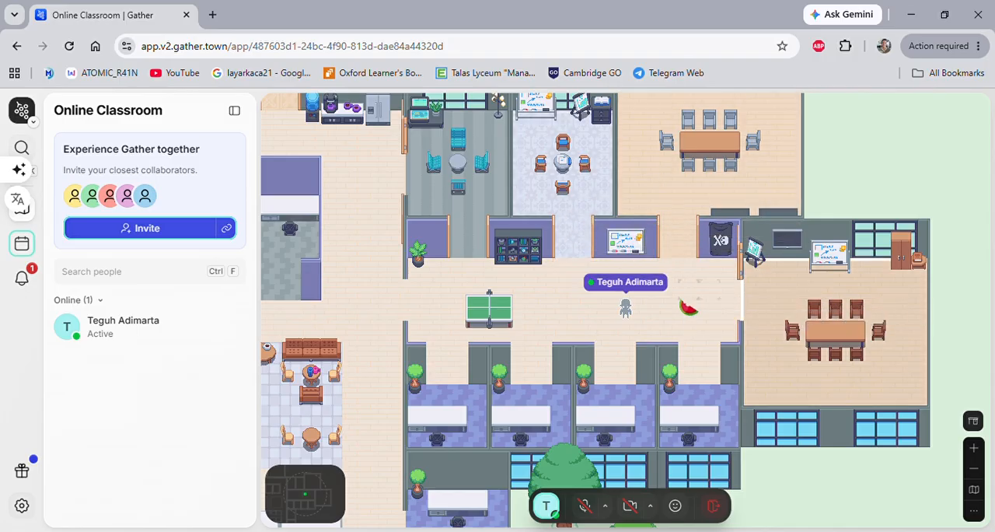
{"action": "key", "text": "Left"}
{"action": "key", "text": "Right"}
{"action": "key", "text": "Left"}
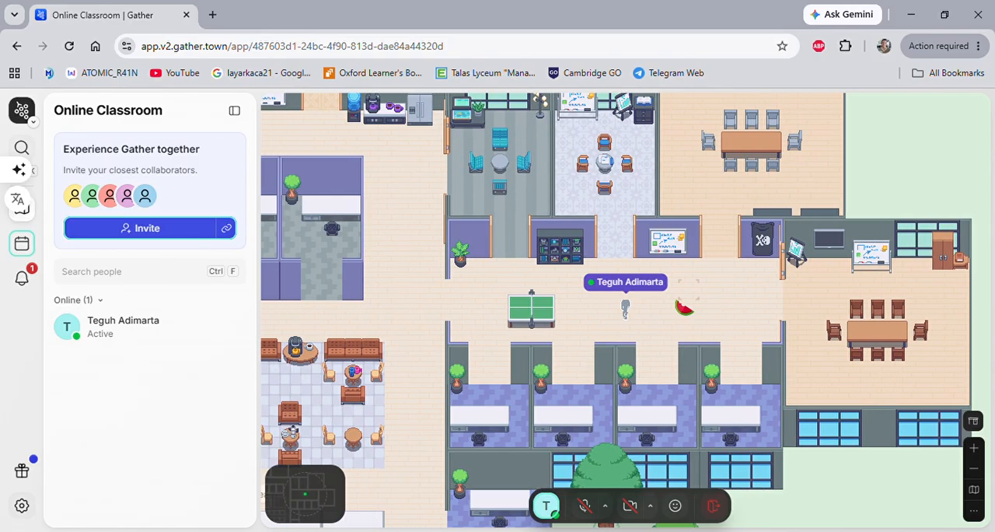
Walk the avatar along the corridor and into the Fishtank Huddle meeting room.
{"action": "key", "text": "Left"}
{"action": "key", "text": "Left"}
{"action": "key", "text": "Left"}
{"action": "key", "text": "Left"}
{"action": "key", "text": "Left"}
{"action": "key", "text": "Left"}
{"action": "key", "text": "Left"}
{"action": "key", "text": "Left"}
{"action": "key", "text": "Left"}
{"action": "key", "text": "Left"}
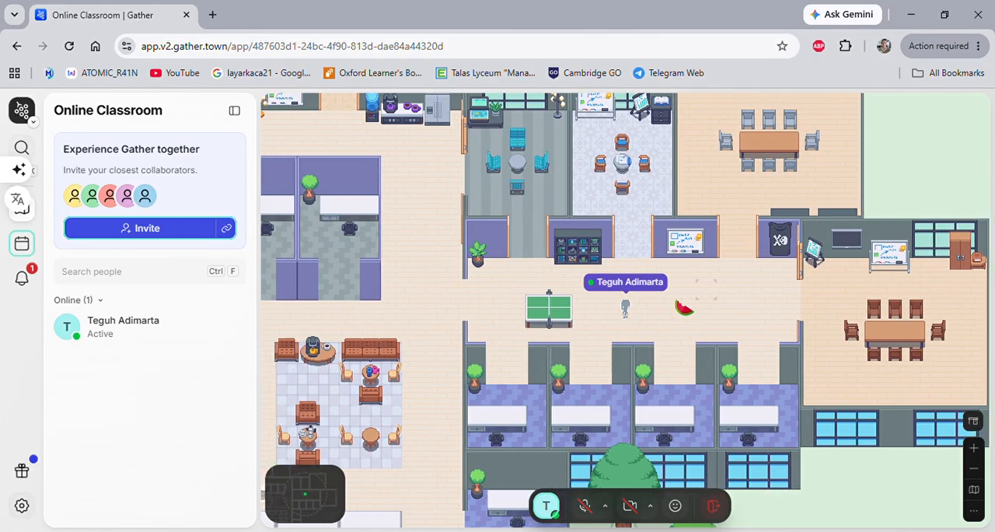
{"action": "key", "text": "Up"}
{"action": "key", "text": "Up"}
{"action": "key", "text": "Up"}
{"action": "key", "text": "Up"}
{"action": "key", "text": "Up"}
{"action": "key", "text": "Up"}
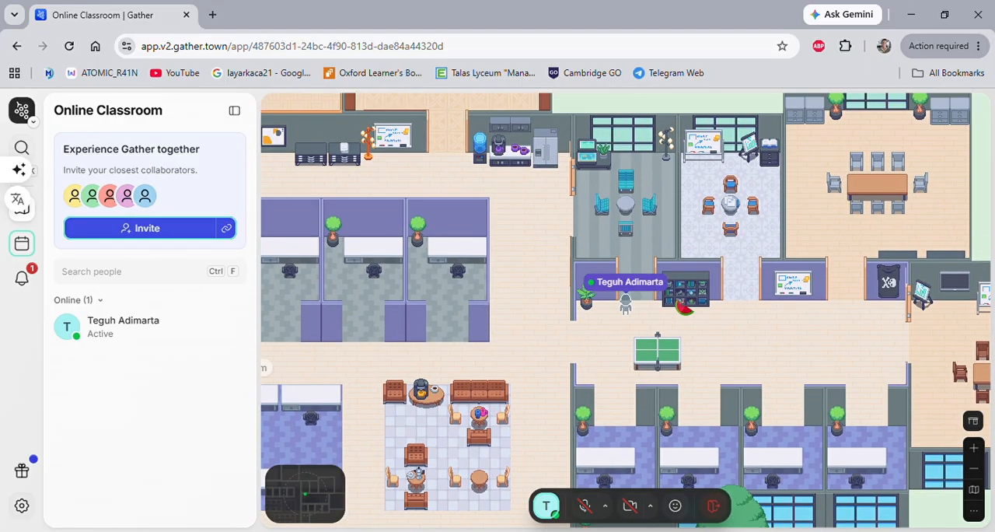
Leave the Fishtank Huddle and walk the avatar back into the corridor above the ping-pong table.
{"action": "key", "text": "Down"}
{"action": "key", "text": "Down"}
{"action": "key", "text": "Down"}
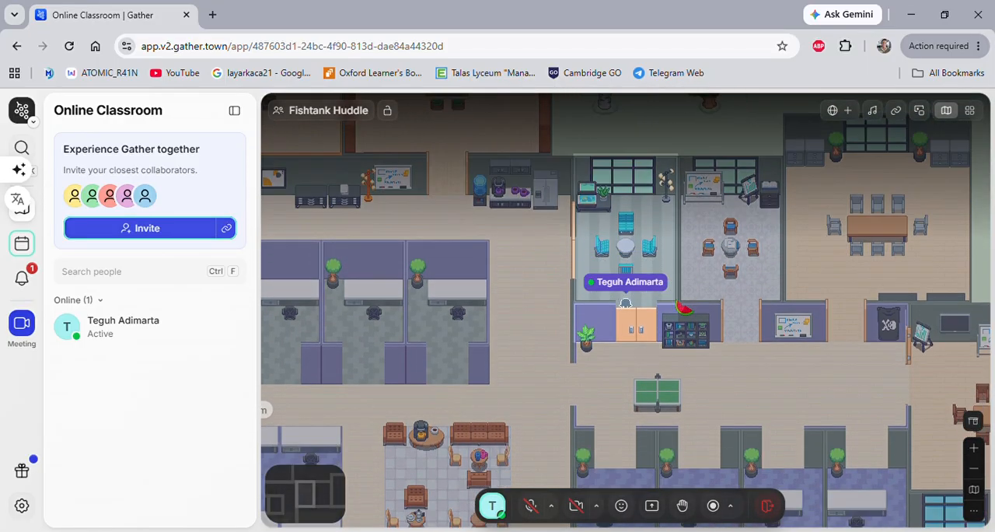
{"action": "key", "text": "Down"}
{"action": "key", "text": "Down"}
{"action": "key", "text": "Down"}
{"action": "key", "text": "Right"}
{"action": "key", "text": "Right"}
{"action": "key", "text": "Right"}
{"action": "key", "text": "Right"}
{"action": "key", "text": "Right"}
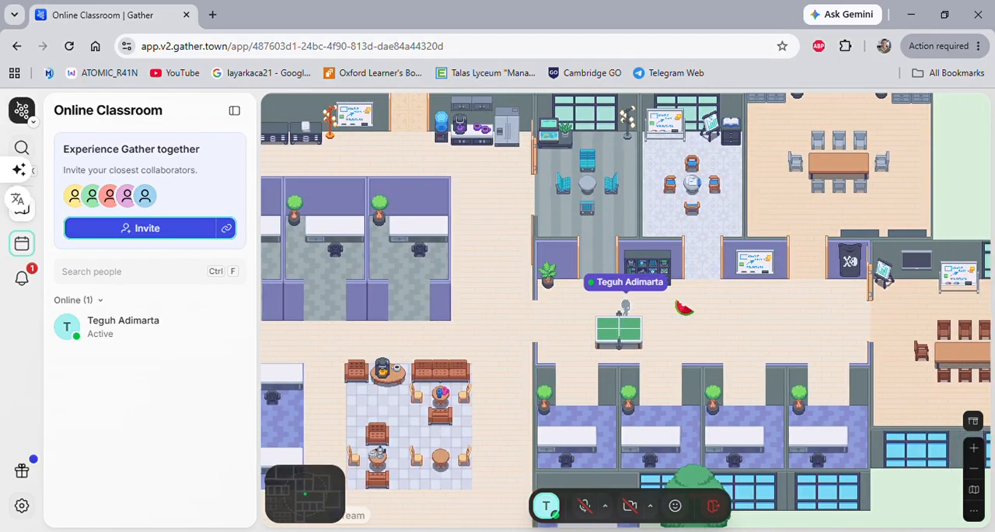
Walk the avatar past the bookshelf and into the Data Huddle meeting room.
{"action": "key", "text": "Right"}
{"action": "key", "text": "Right"}
{"action": "key", "text": "Down"}
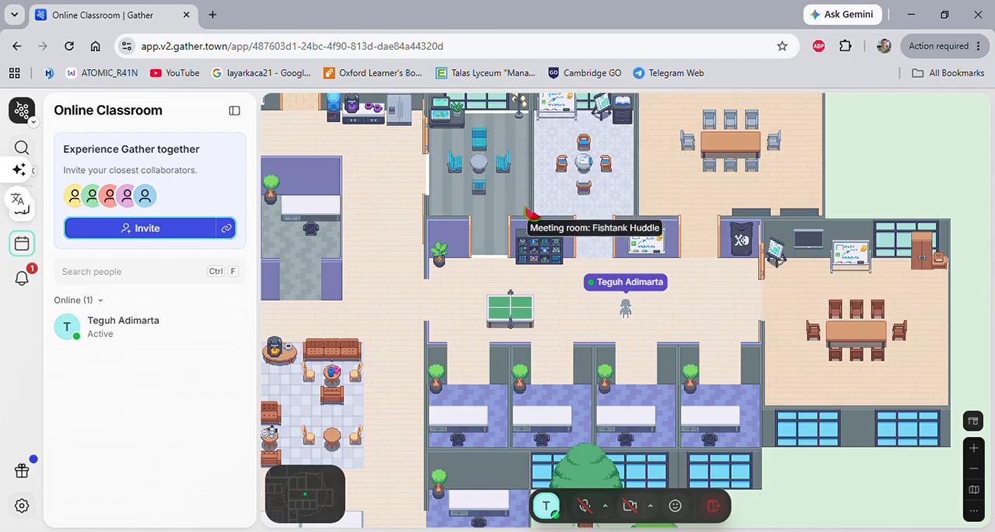
{"action": "key", "text": "Left"}
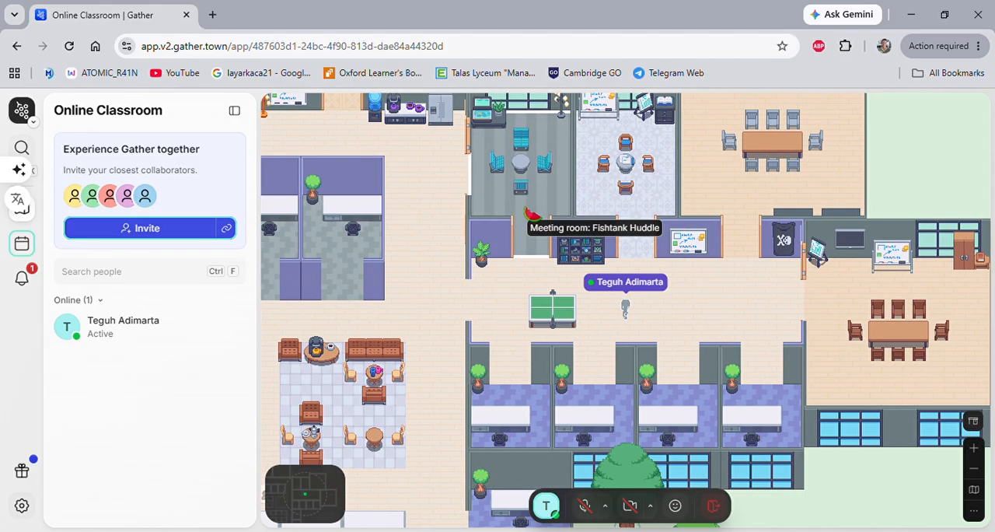
{"action": "key", "text": "Right"}
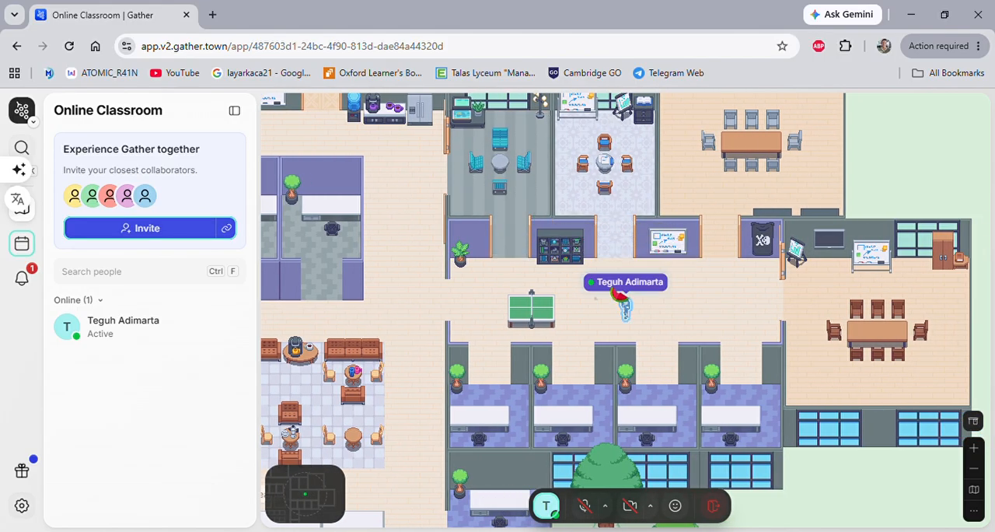
{"action": "key", "text": "Up"}
{"action": "key", "text": "Up"}
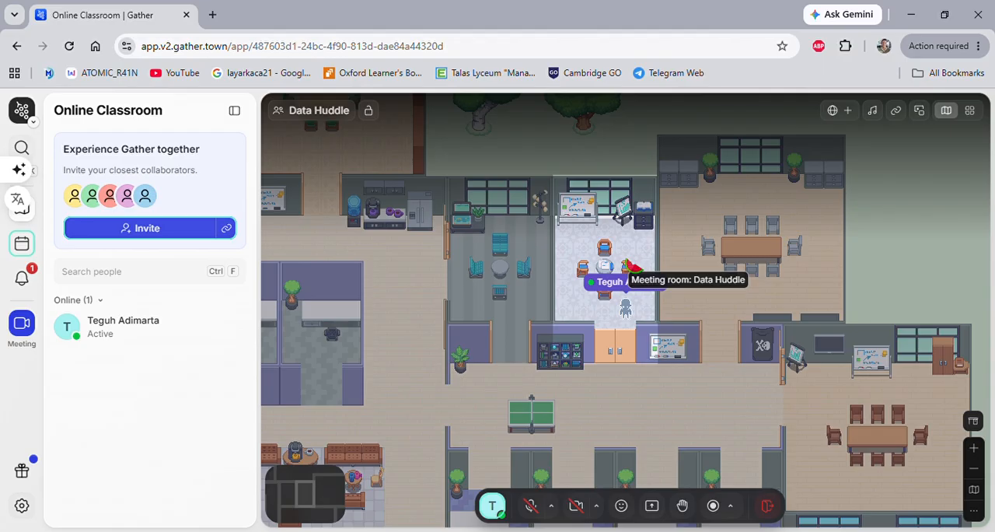
Leave the Data Huddle and walk the avatar through the corridor into the Grey Workroom.
{"action": "key", "text": "Down"}
{"action": "key", "text": "Down"}
{"action": "key", "text": "Down"}
{"action": "key", "text": "Down"}
{"action": "key", "text": "Down"}
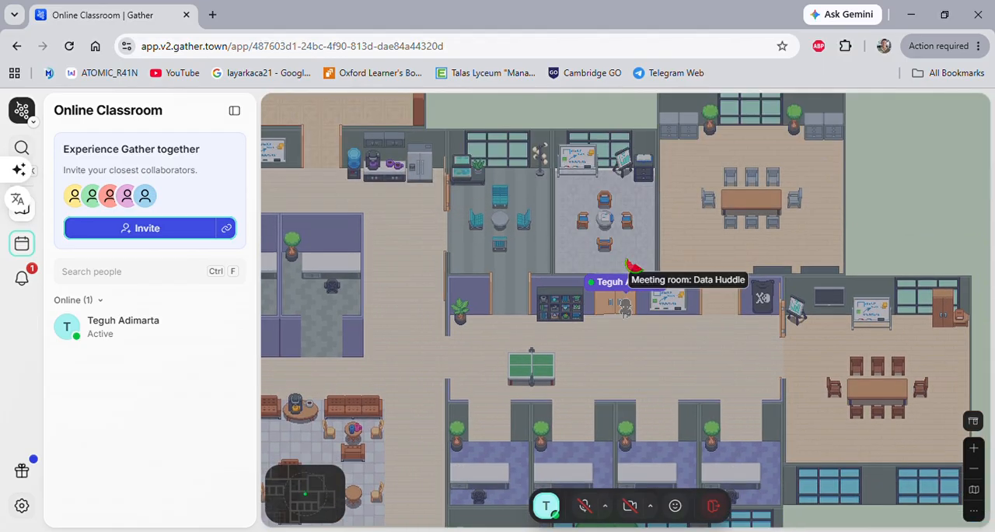
{"action": "key", "text": "Right"}
{"action": "key", "text": "Right"}
{"action": "key", "text": "Right"}
{"action": "key", "text": "Up"}
{"action": "key", "text": "Up"}
{"action": "key", "text": "Up"}
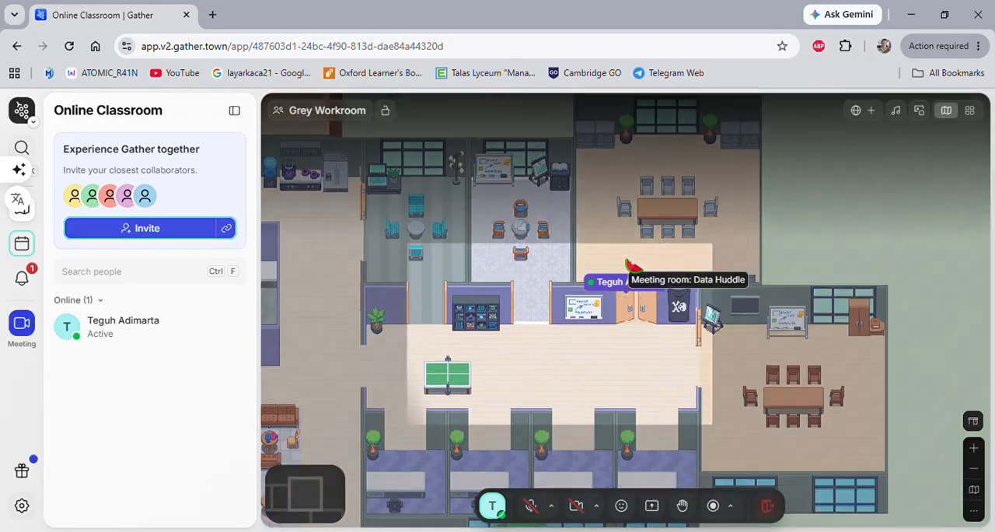
Leave the Grey Workroom and walk the avatar into the Brown Workroom, stopping beside its conference table.
{"action": "key", "text": "Down"}
{"action": "key", "text": "Down"}
{"action": "key", "text": "Down"}
{"action": "key", "text": "Down"}
{"action": "key", "text": "Right"}
{"action": "key", "text": "Right"}
{"action": "key", "text": "Right"}
{"action": "key", "text": "Right"}
{"action": "key", "text": "Right"}
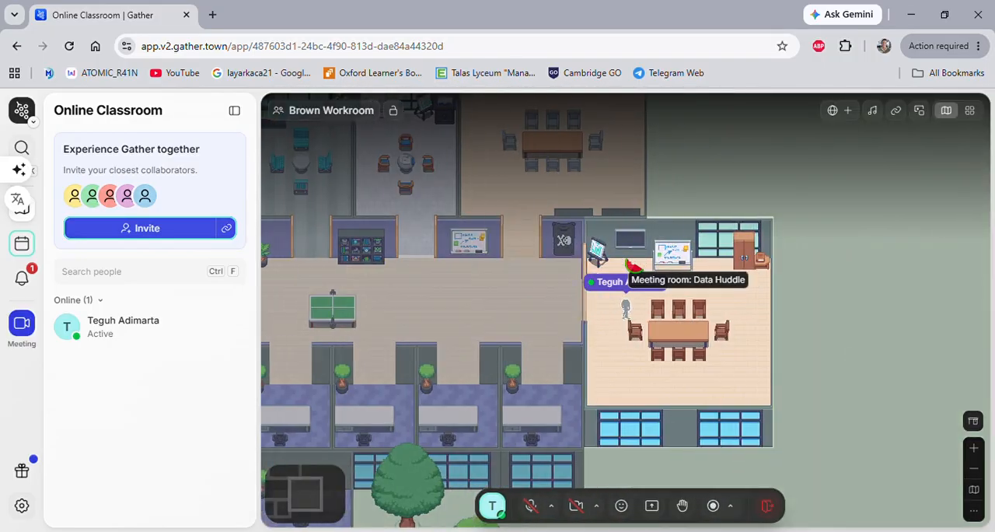
{"action": "key", "text": "Right"}
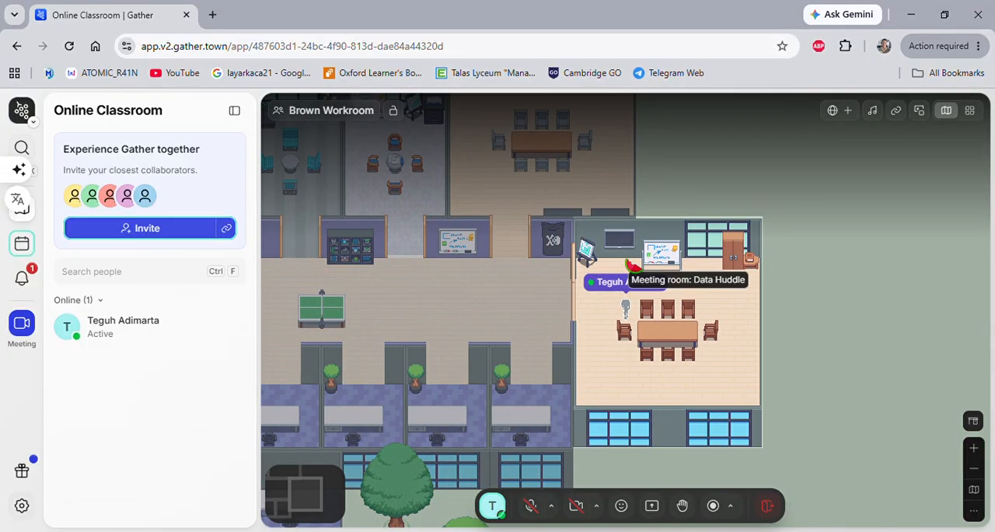
{"action": "key", "text": "Left"}
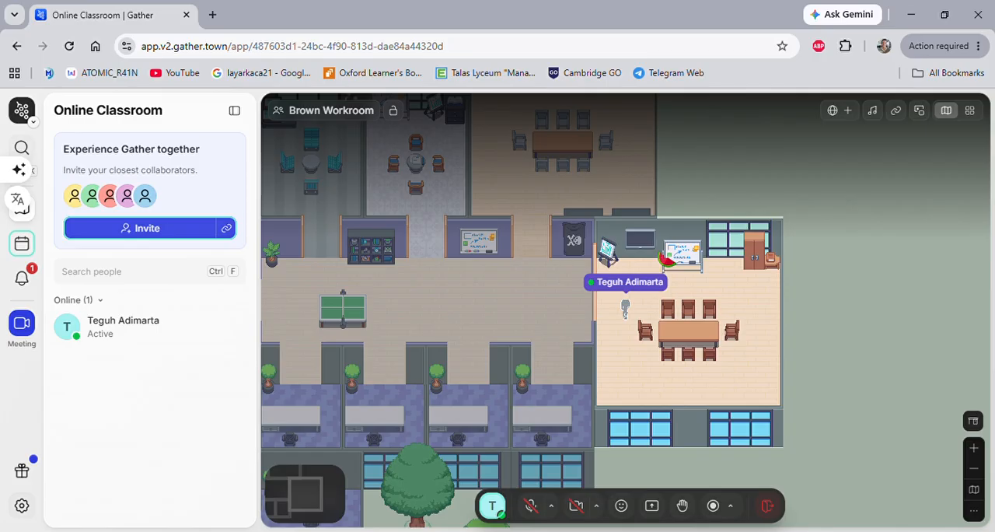
Leave the Brown Workroom and walk the avatar back along the corridor to below the Data Huddle entrance.
{"action": "key", "text": "Left"}
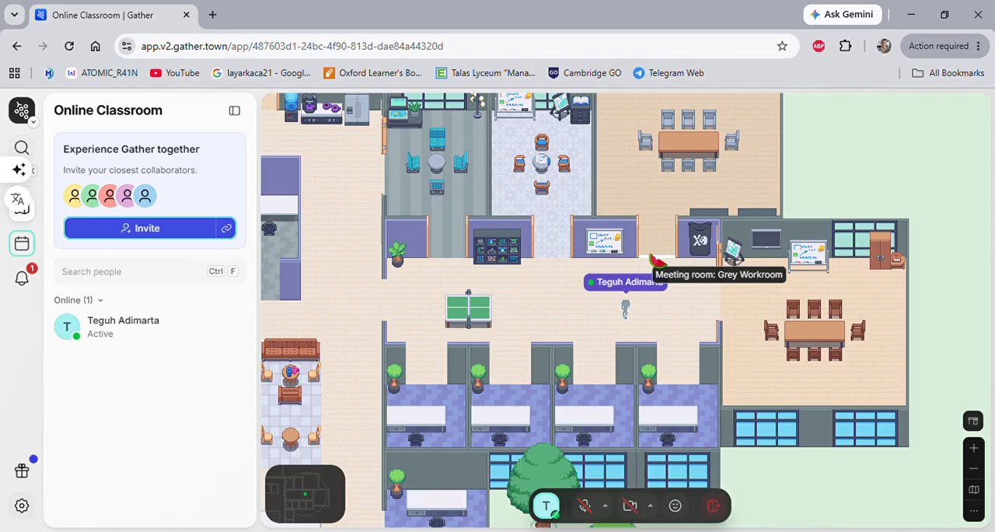
{"action": "key", "text": "Left"}
{"action": "key", "text": "Left"}
{"action": "key", "text": "Left"}
{"action": "key", "text": "Left"}
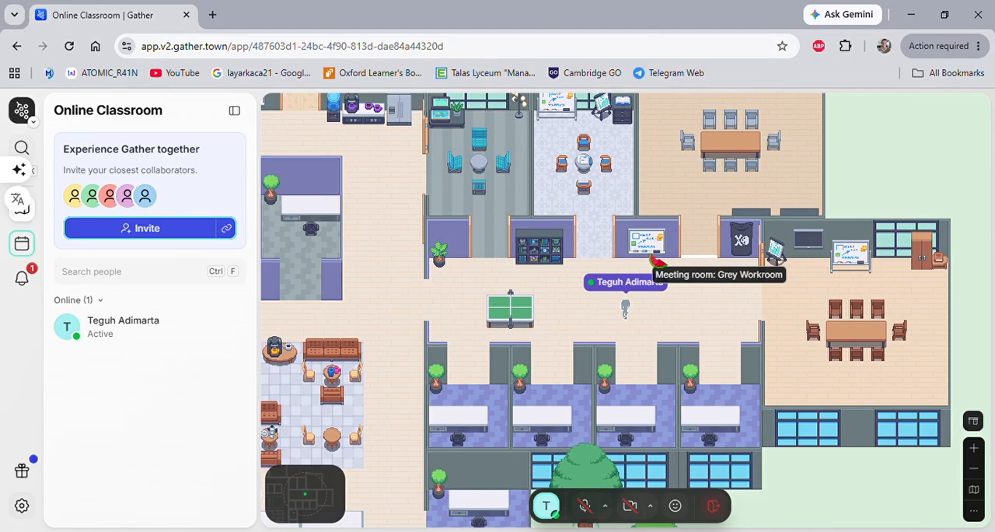
{"action": "key", "text": "Up"}
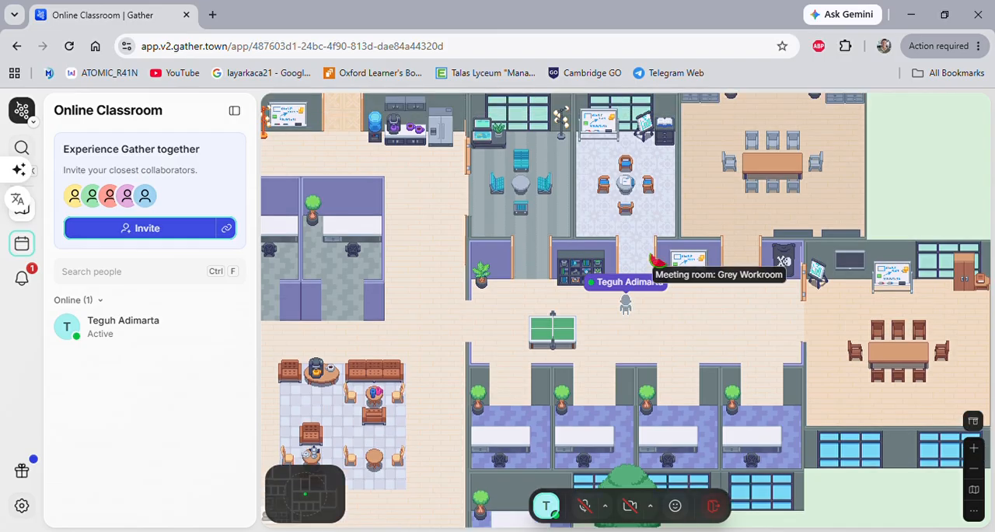
{"action": "key", "text": "Right"}
{"action": "key", "text": "Right"}
{"action": "key", "text": "Left"}
{"action": "key", "text": "Left"}
{"action": "key", "text": "Down"}
{"action": "key", "text": "Right"}
{"action": "key", "text": "Right"}
{"action": "key", "text": "Right"}
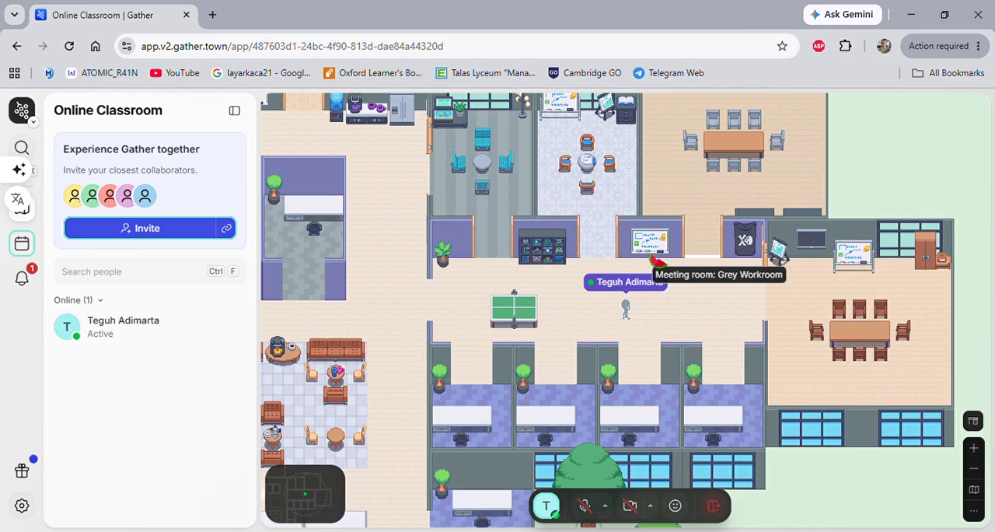
{"action": "key", "text": "Left"}
{"action": "key", "text": "Left"}
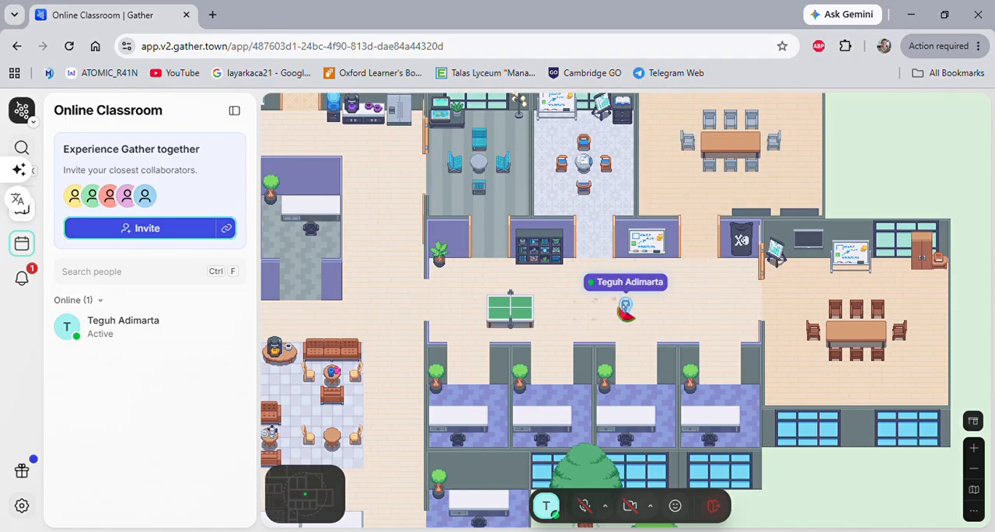
{"action": "key", "text": "Up"}
{"action": "key", "text": "Down"}
{"action": "key", "text": "Down"}
{"action": "key", "text": "Up"}
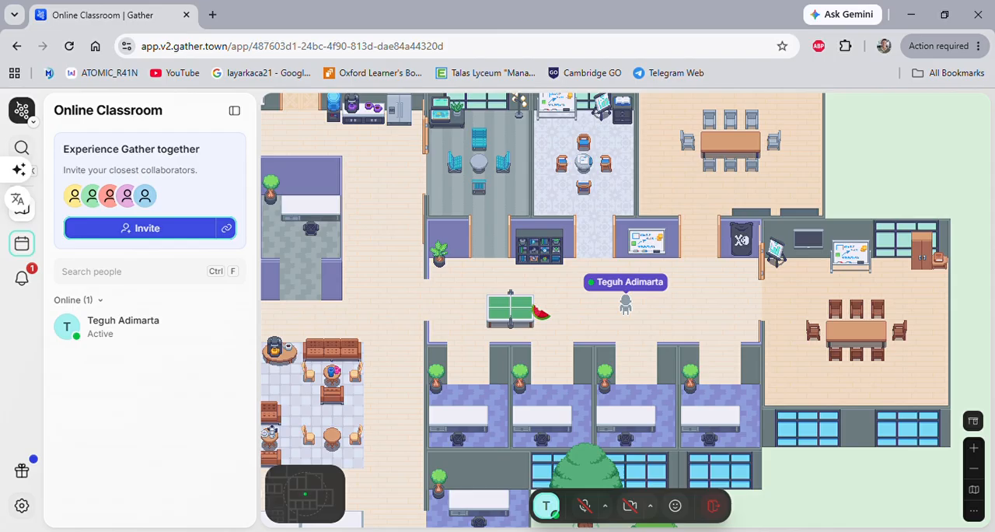
{"action": "key", "text": "Right"}
{"action": "key", "text": "Right"}
{"action": "key", "text": "Left"}
{"action": "key", "text": "Left"}
{"action": "key", "text": "Left"}
{"action": "key", "text": "Left"}
{"action": "key", "text": "Right"}
{"action": "key", "text": "Right"}
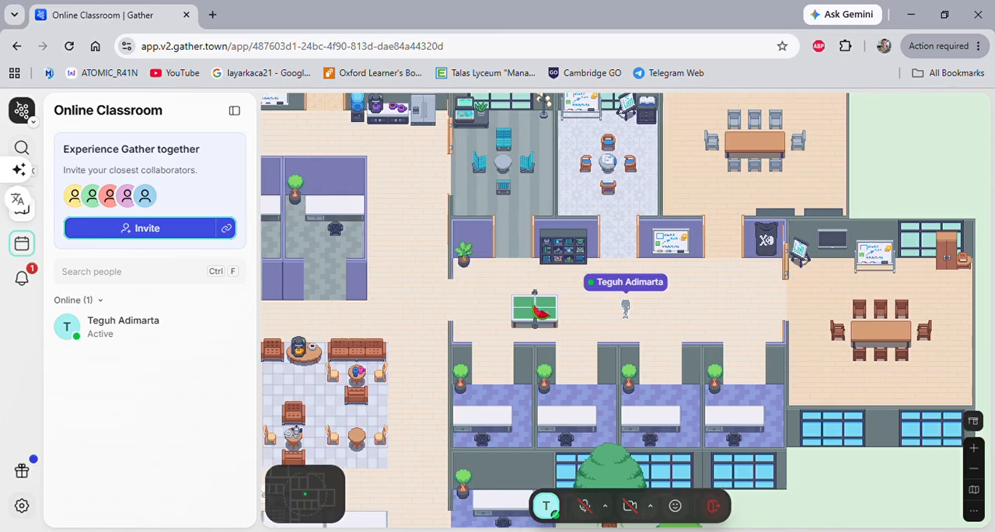
{"action": "key", "text": "Up"}
{"action": "key", "text": "Down"}
{"action": "key", "text": "Right"}
{"action": "key", "text": "Right"}
{"action": "key", "text": "Left"}
{"action": "key", "text": "Left"}
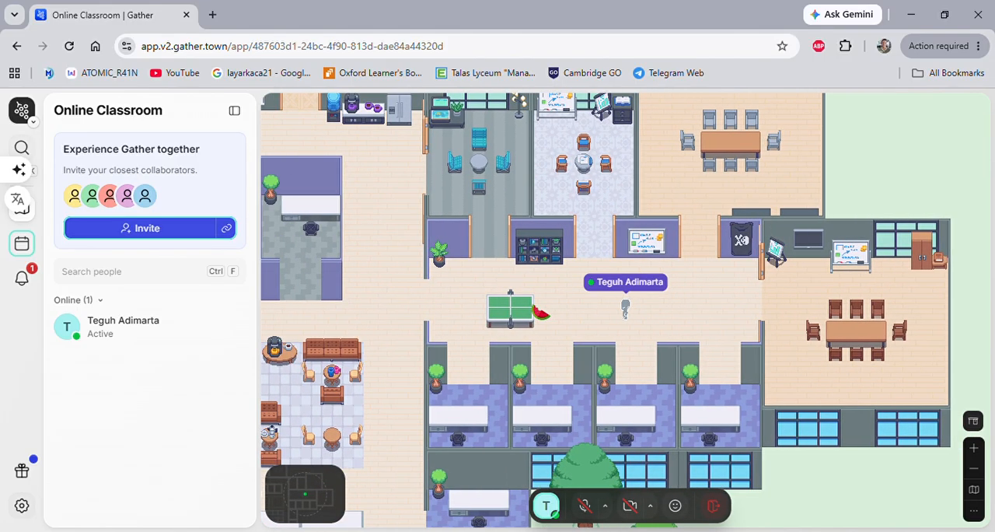
{"action": "key", "text": "Up"}
{"action": "key", "text": "Down"}
{"action": "key", "text": "Down"}
{"action": "key", "text": "Right"}
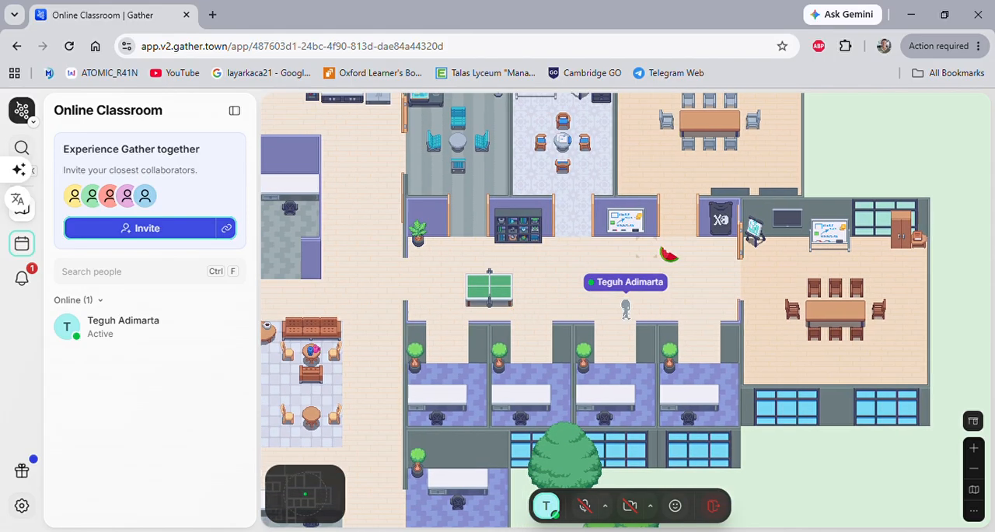
{"action": "key", "text": "Left"}
{"action": "key", "text": "Left"}
{"action": "key", "text": "Up"}
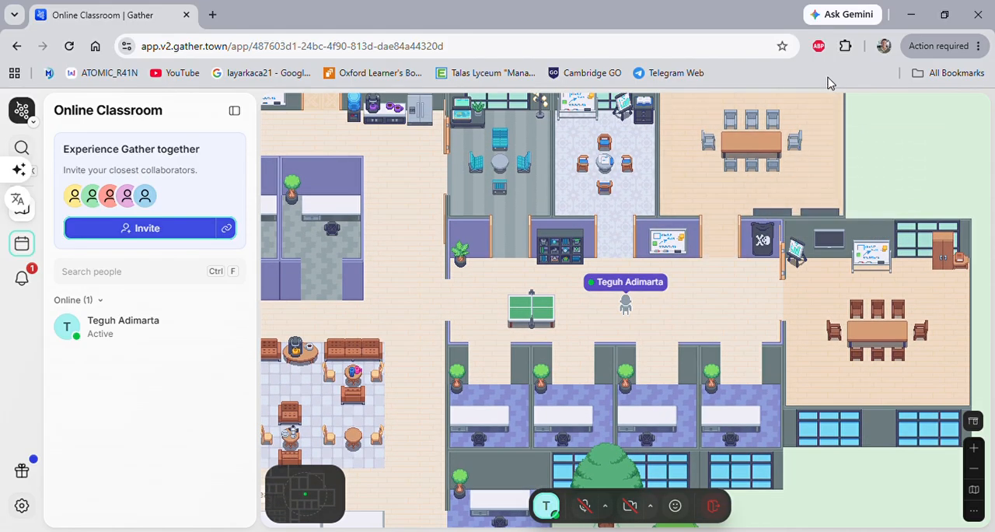